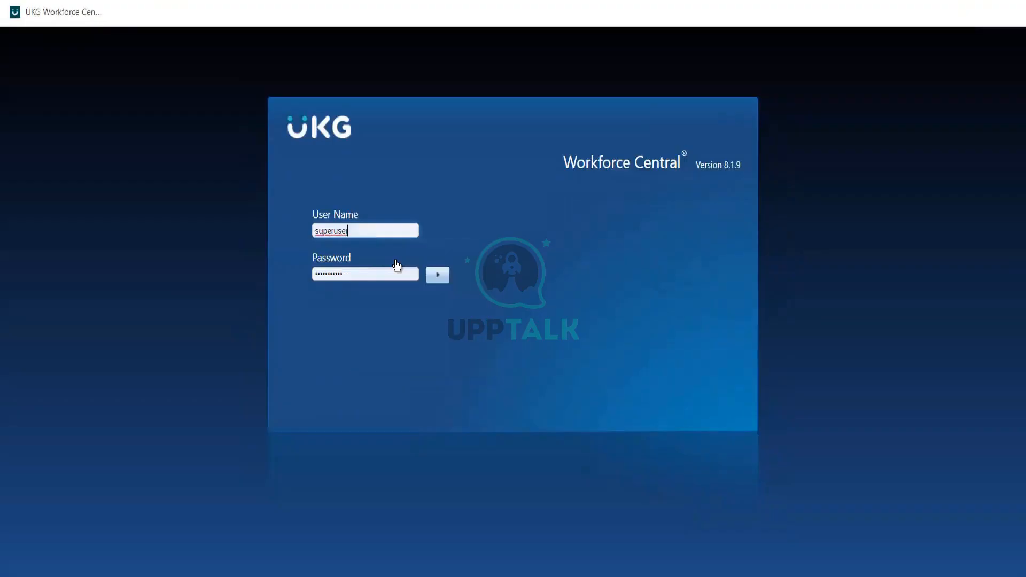
- Sign in to Workforce Central with the user name and password already filled in
click(446, 282)
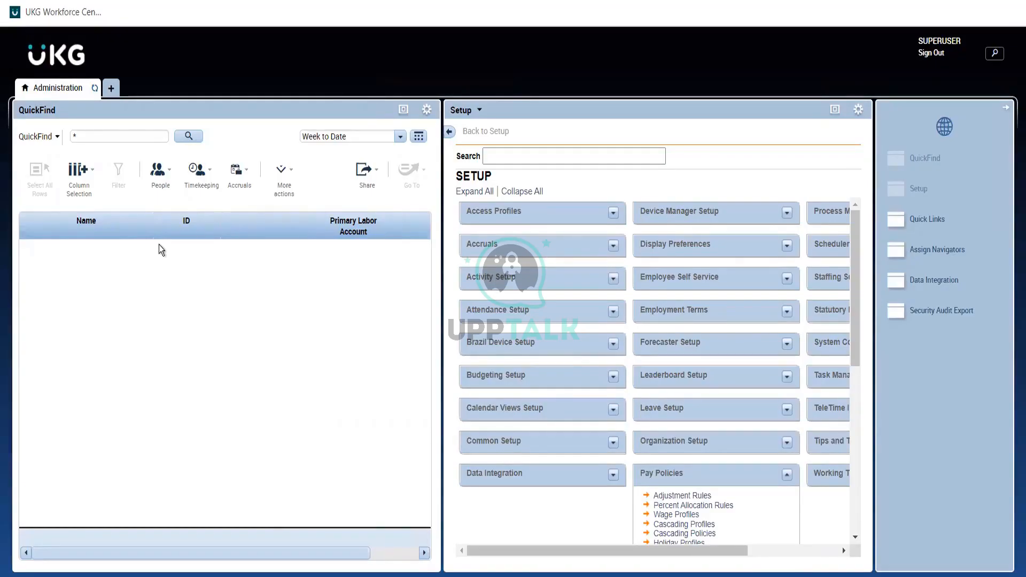
double_click(472, 174)
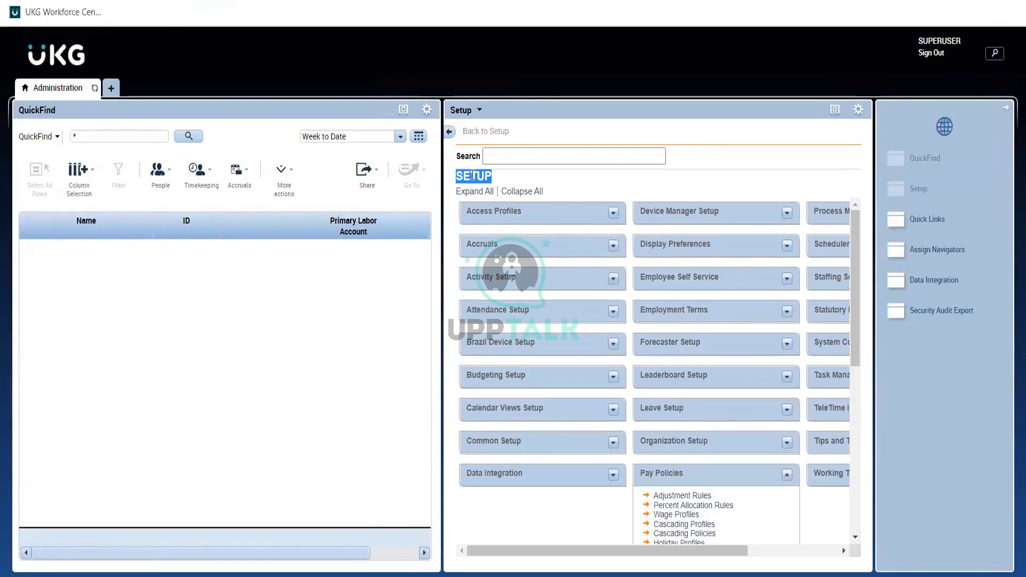
click(473, 174)
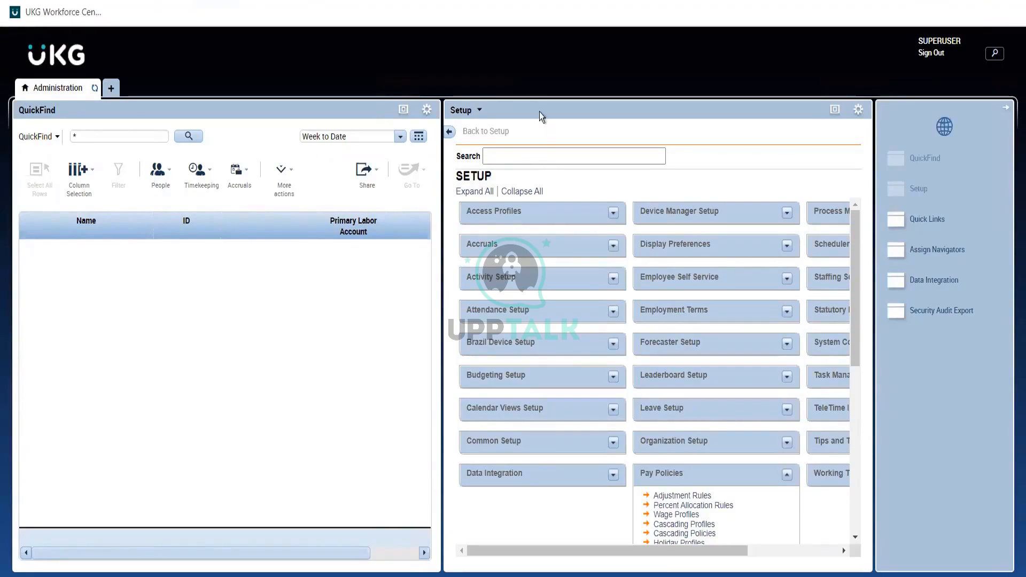
- Search QuickFind for all employees using the * wildcard
click(94, 137)
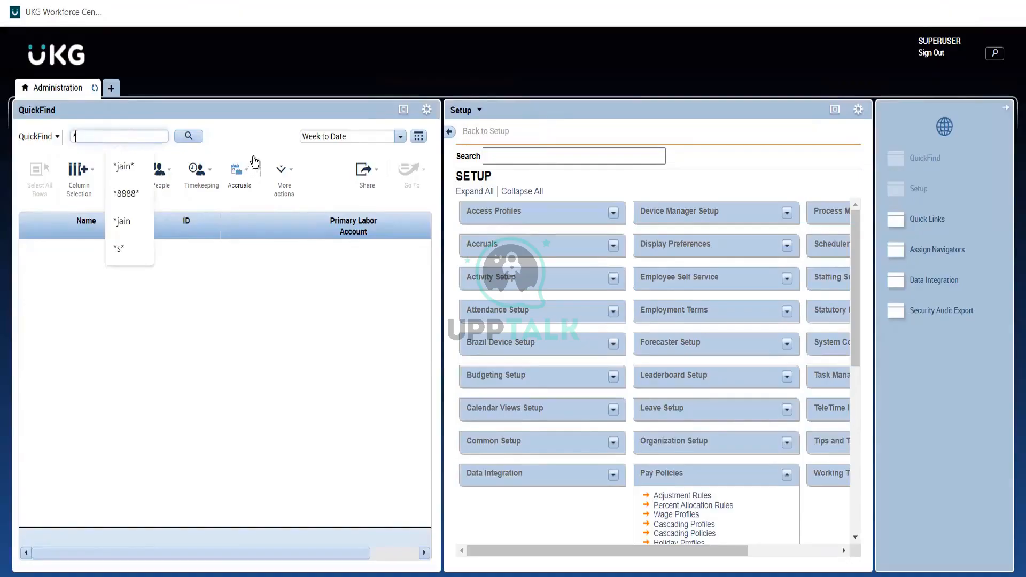
click(258, 149)
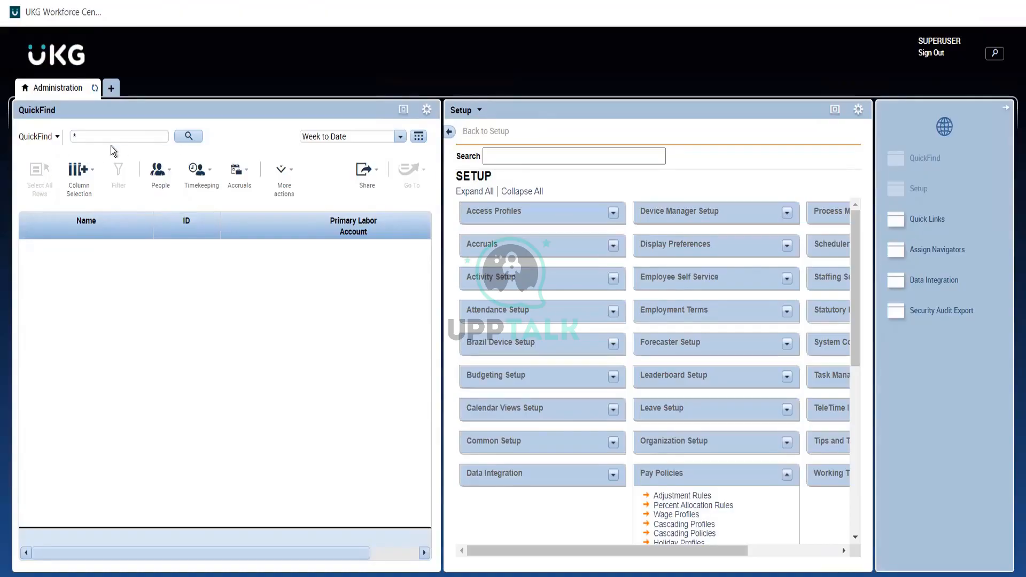
click(190, 137)
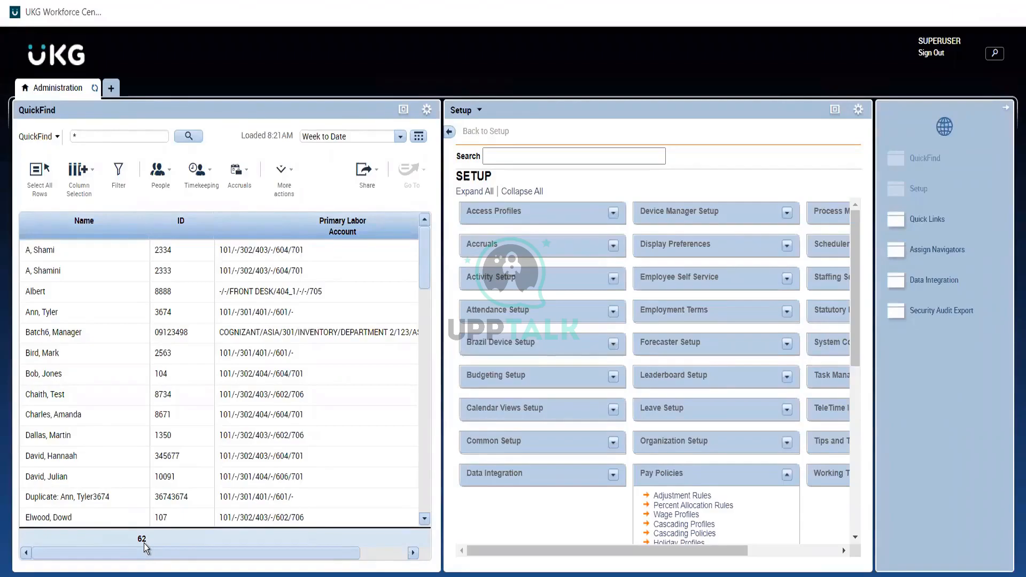
click(93, 134)
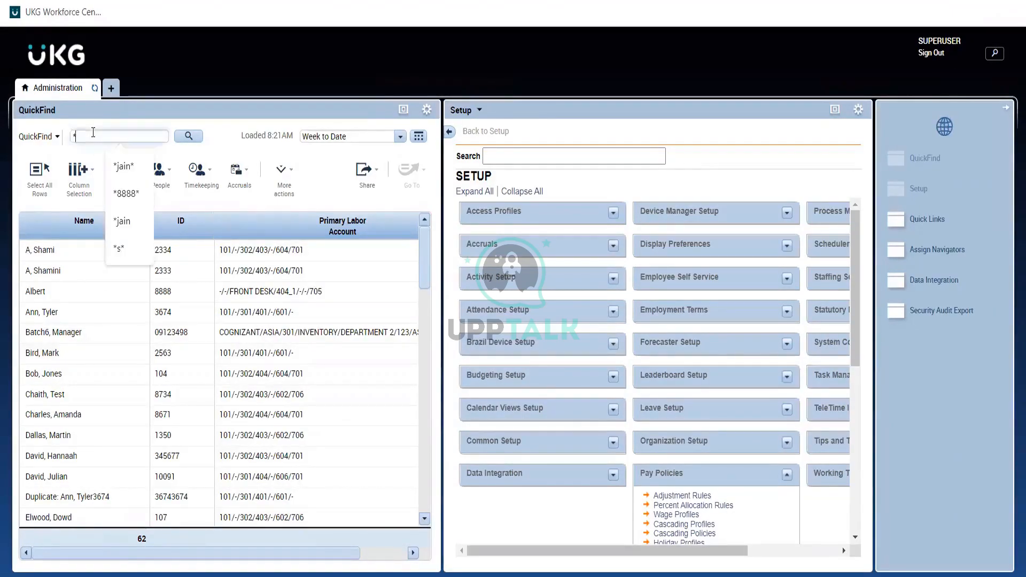
click(237, 147)
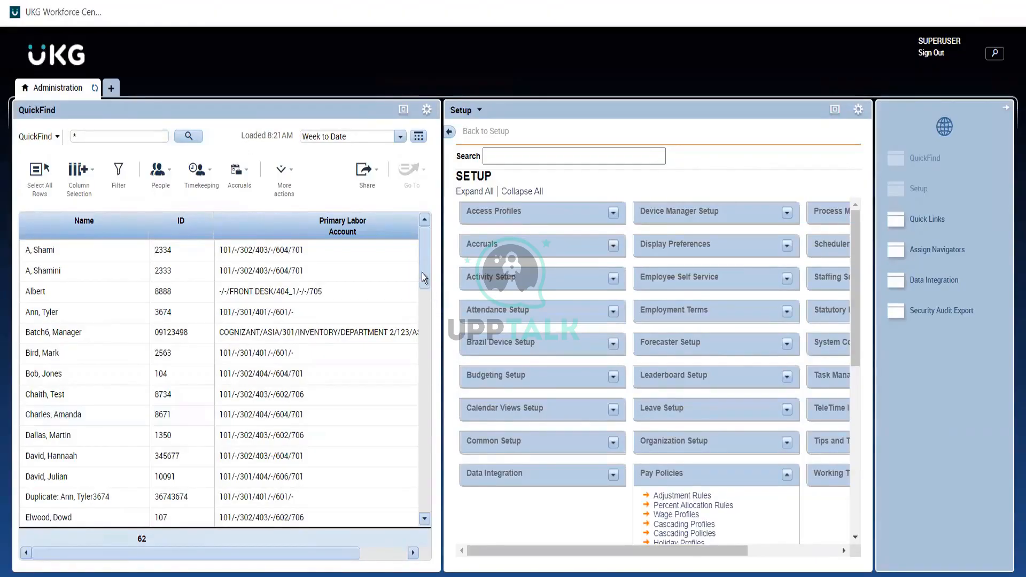
- Maximize the QuickFind widget and look through the full employee list
click(403, 110)
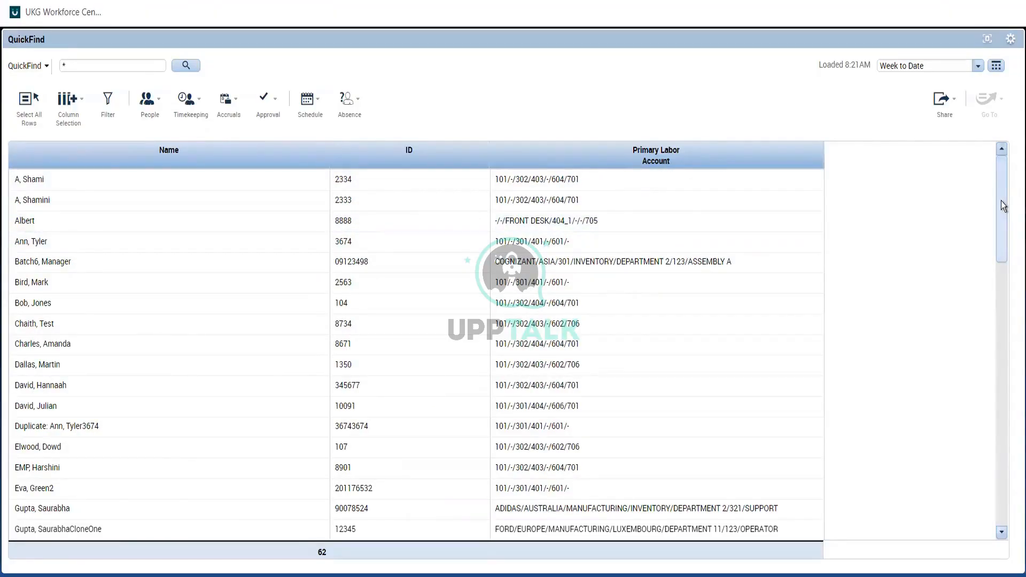
drag(1003, 206, 998, 510)
drag(993, 440, 985, 231)
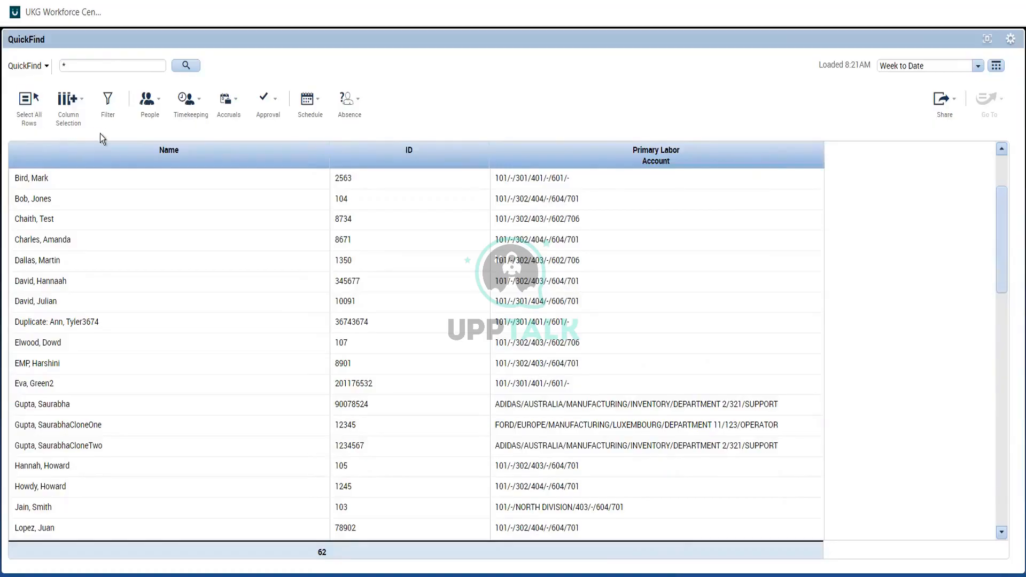
- Check which columns can be displayed in the employee list and turn on the filter row under the column headings
click(82, 124)
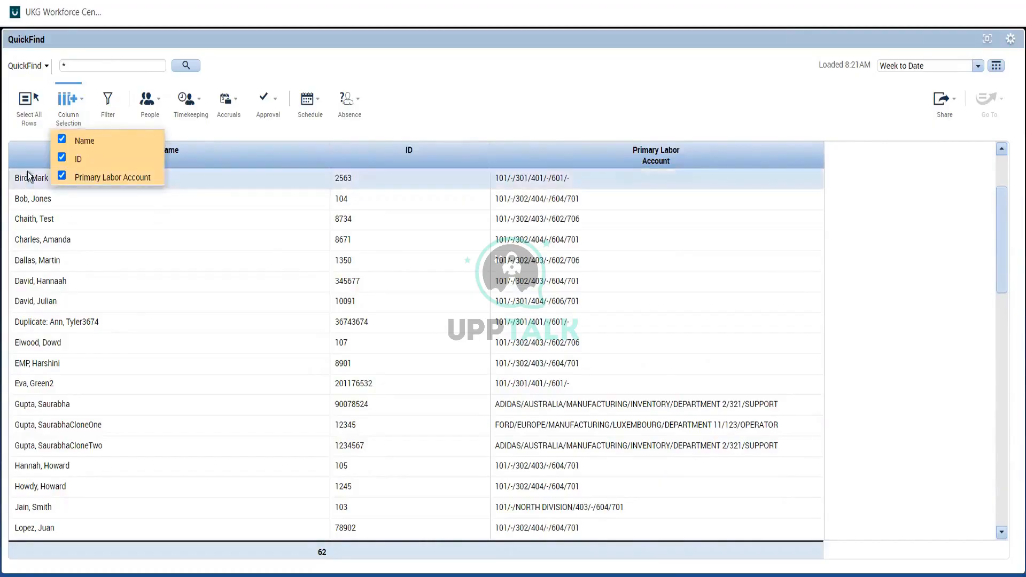
click(491, 88)
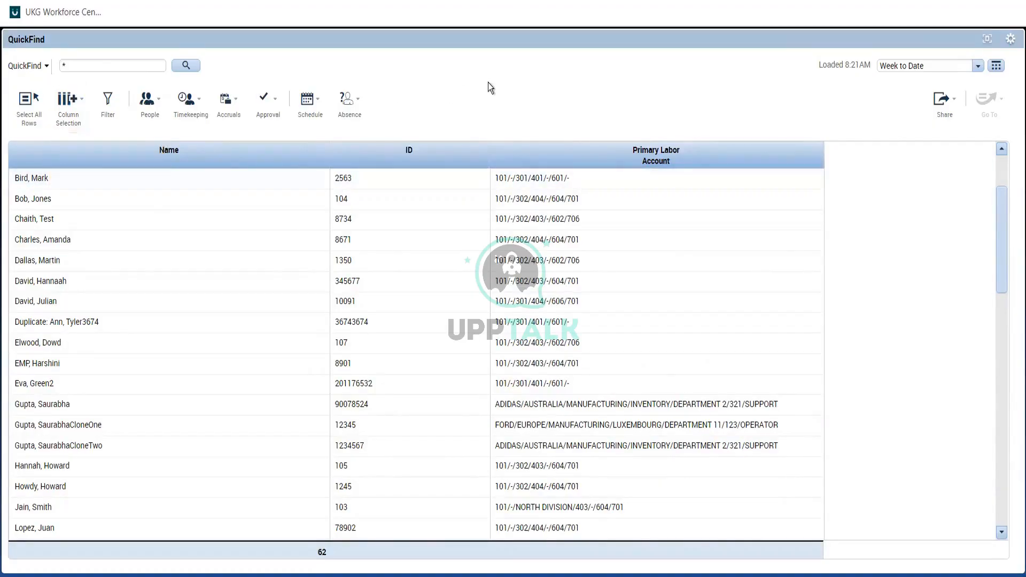
click(106, 111)
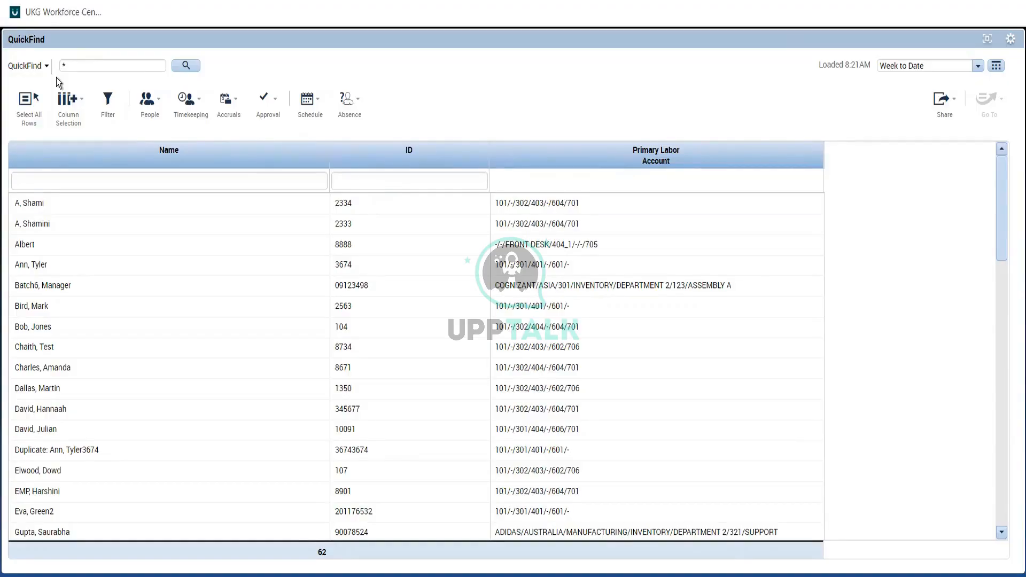
click(81, 70)
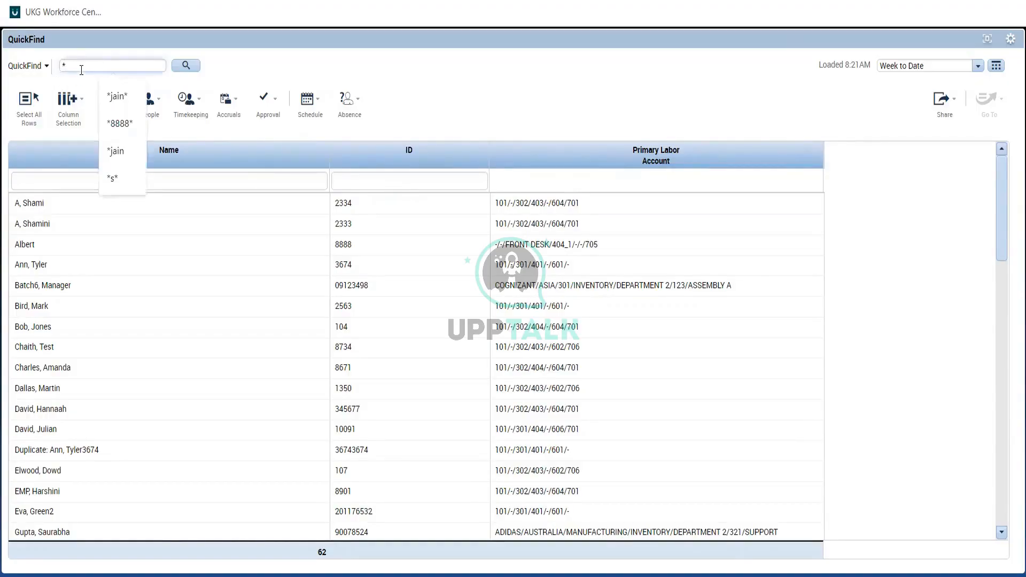
- Switch the employee list from QuickFind to the B6 Detail ColumnSet view, followed by the Batch5 Total Hours view
click(39, 66)
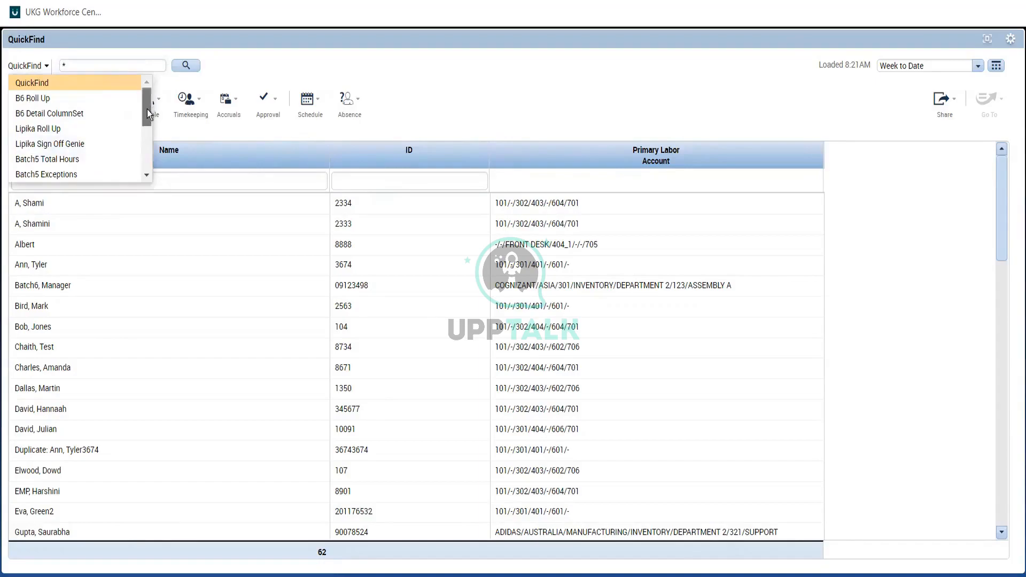
mouse_move(147, 109)
mouse_down()
mouse_move(148, 158)
mouse_move(154, 121)
mouse_up()
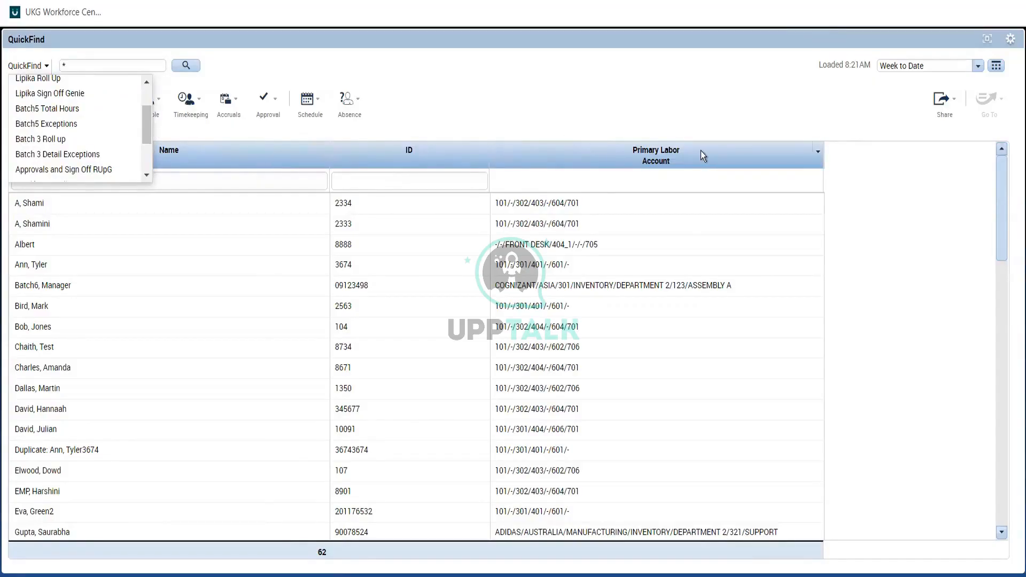
click(145, 164)
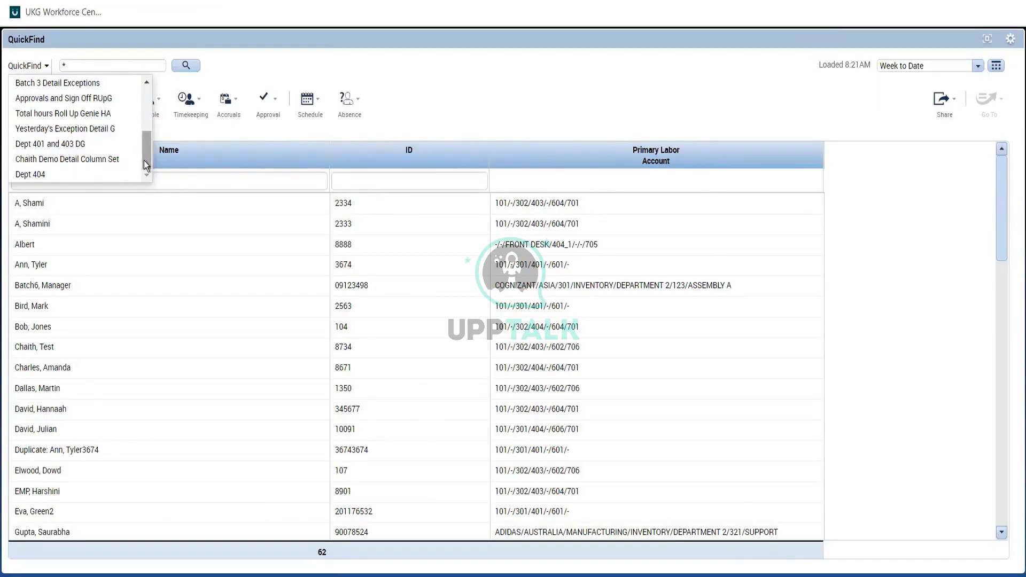
drag(145, 164, 139, 133)
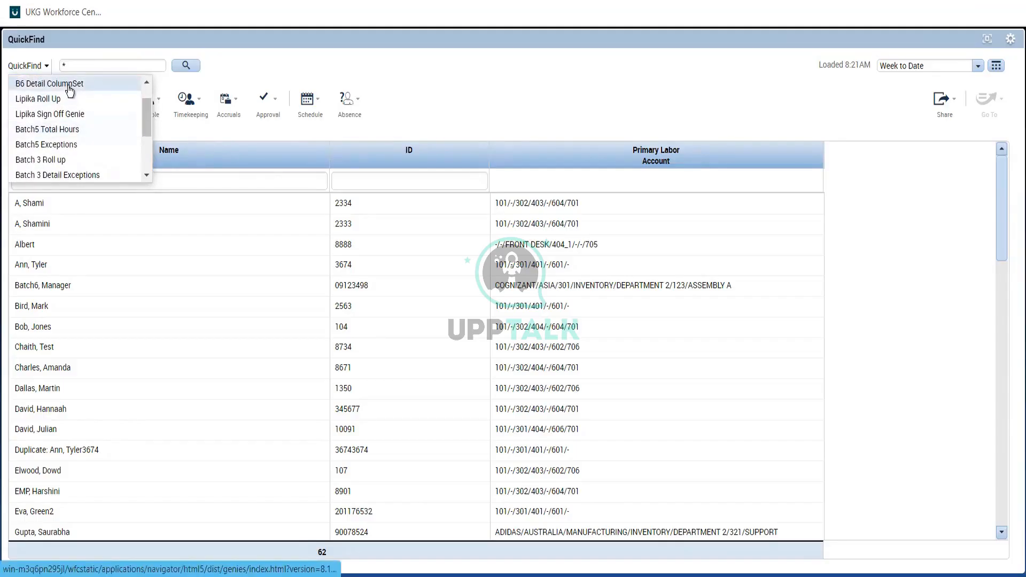
click(107, 89)
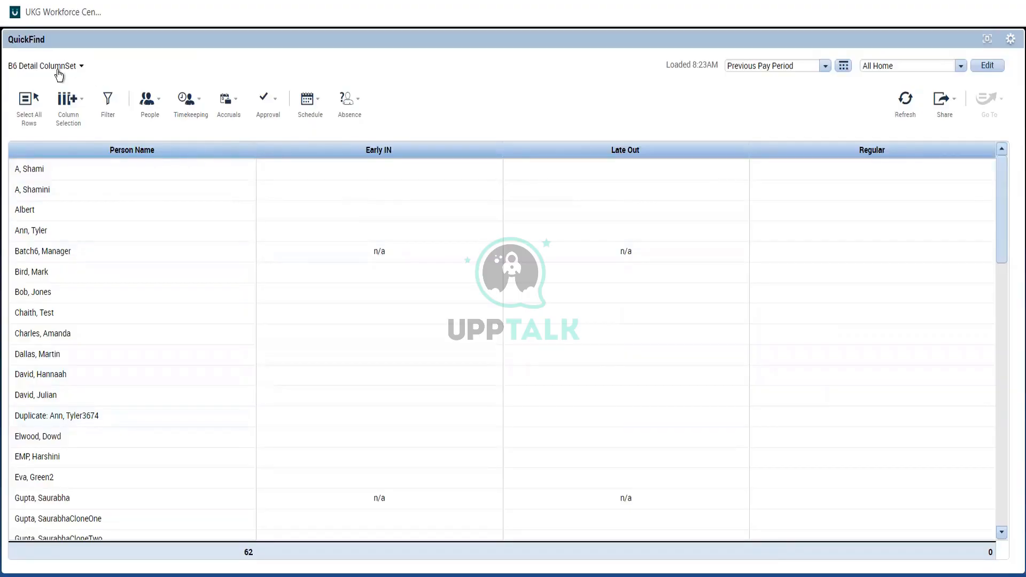
click(58, 70)
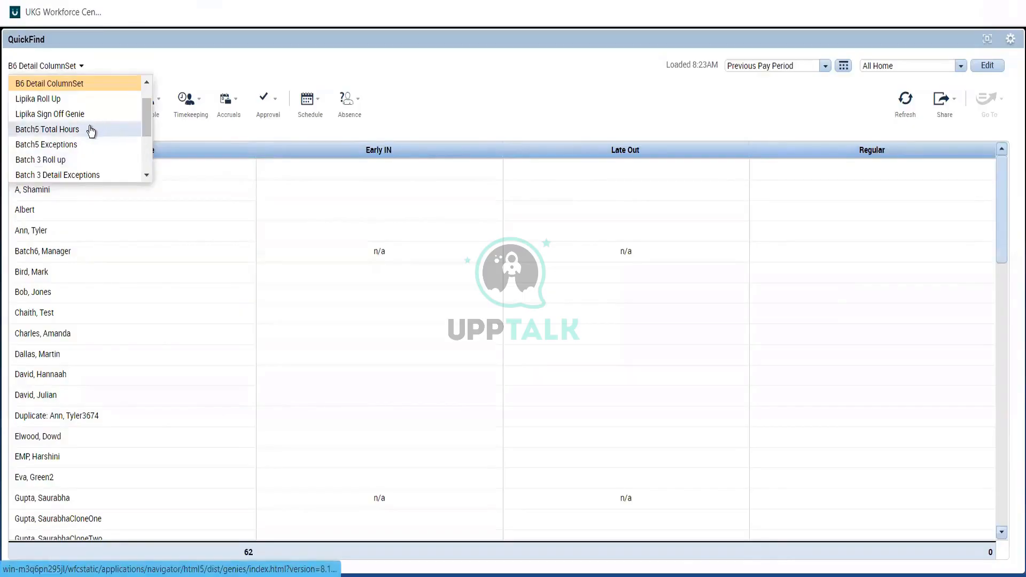
click(51, 129)
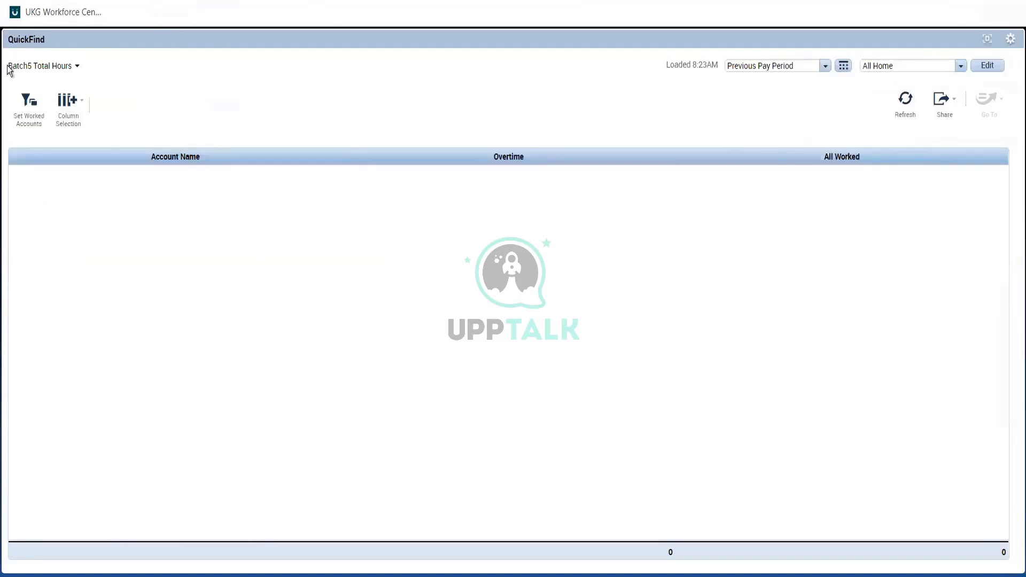
- Look through the available views and switch to Batch 3 Detail Exceptions
click(42, 68)
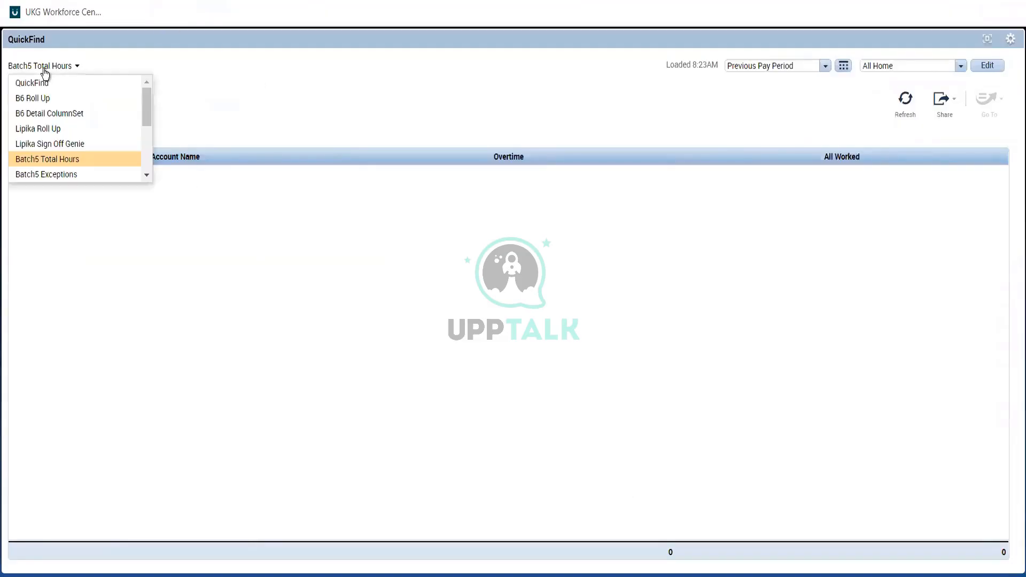
click(148, 160)
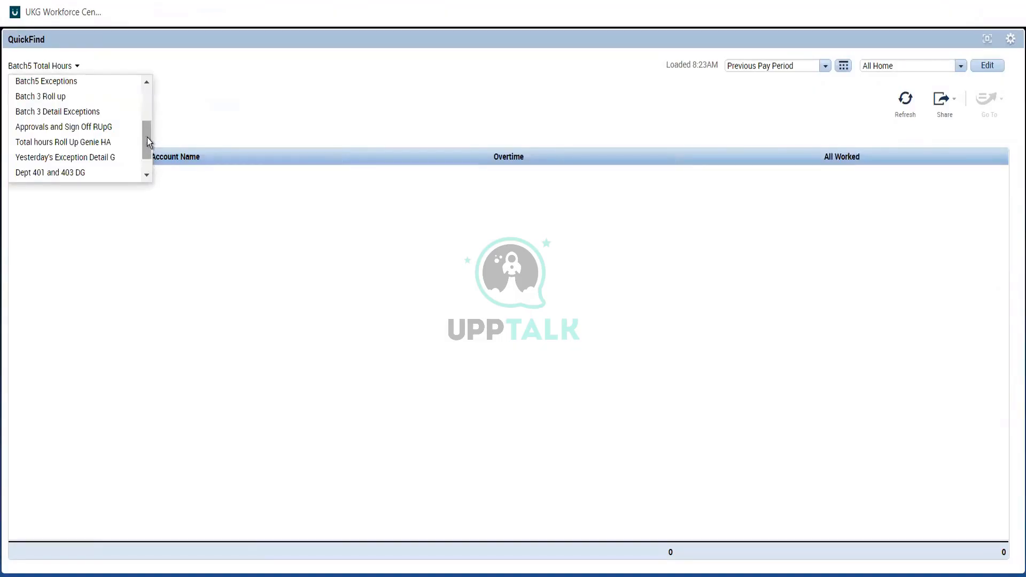
drag(146, 132, 136, 181)
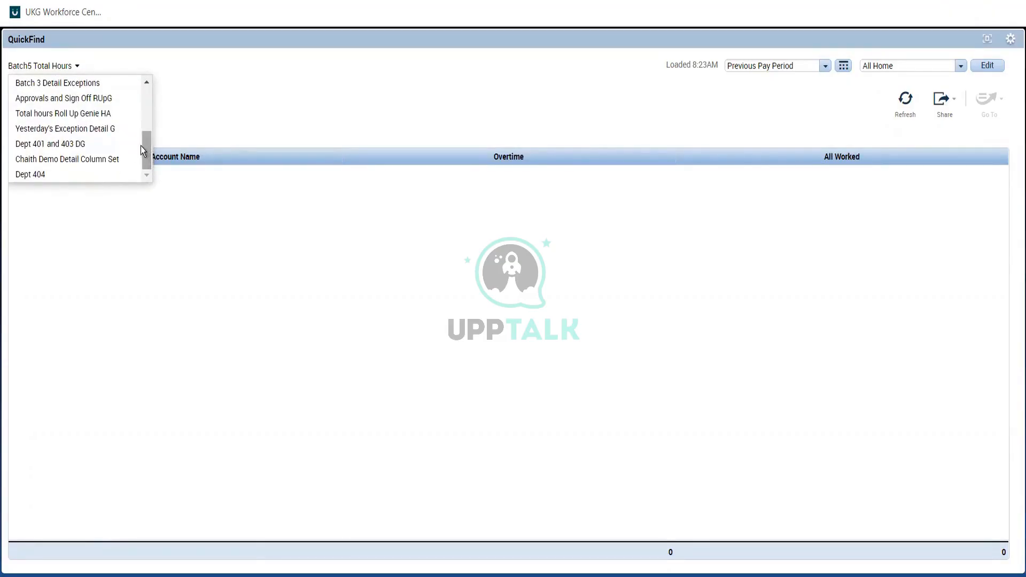
drag(142, 149, 142, 127)
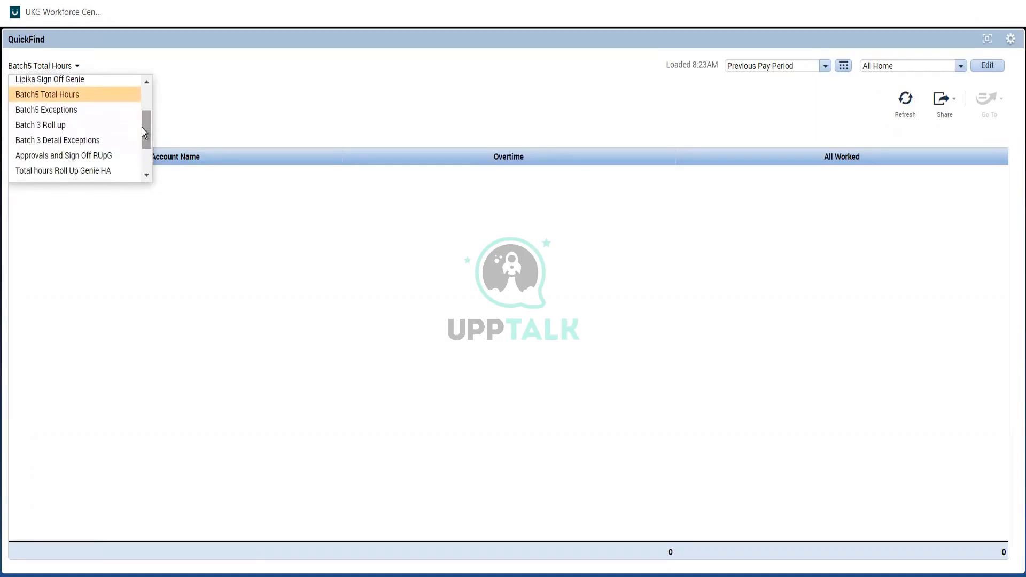
click(80, 143)
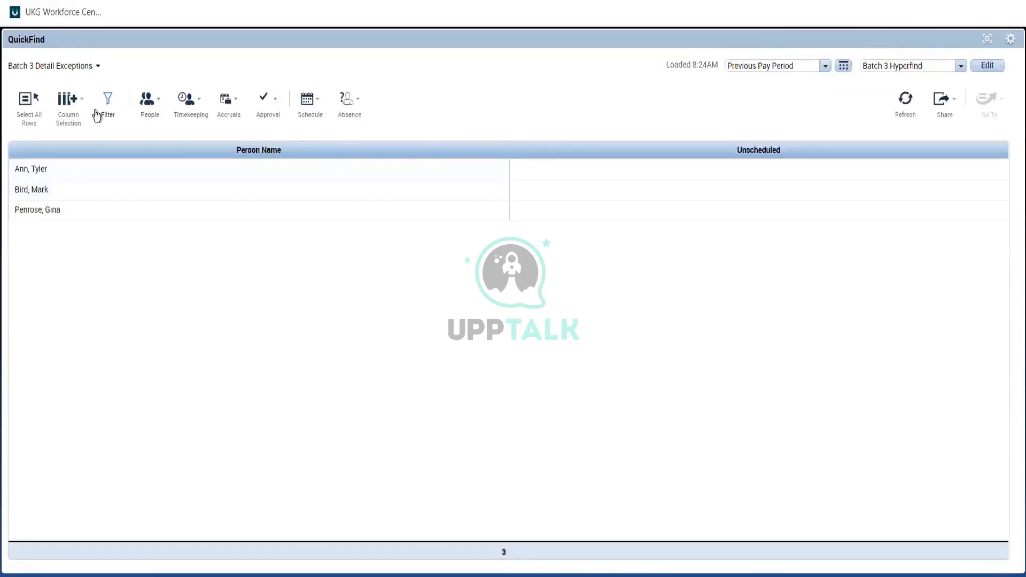
- Switch to the Approvals and Sign Off RUpG view
click(89, 70)
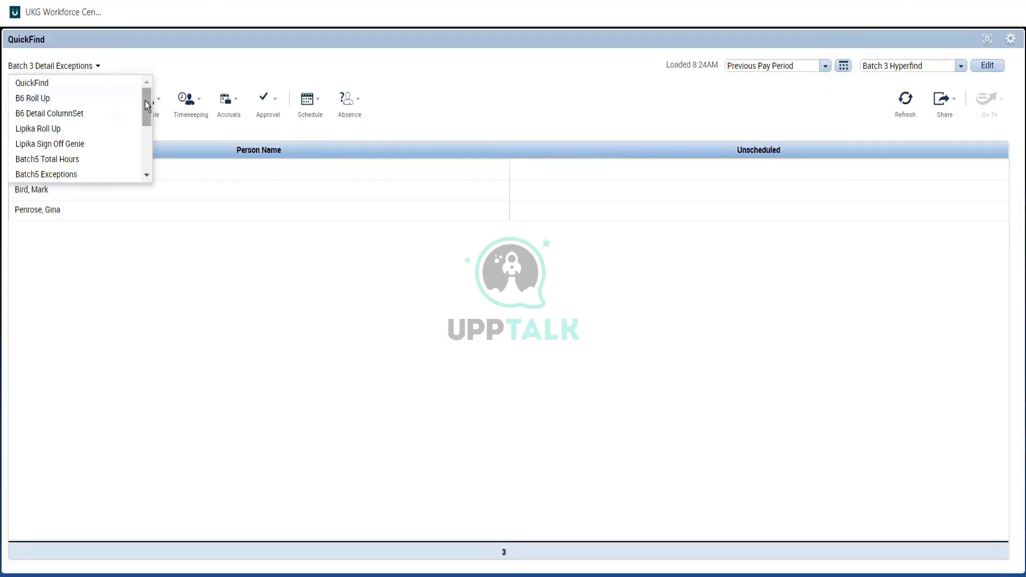
drag(147, 123, 147, 160)
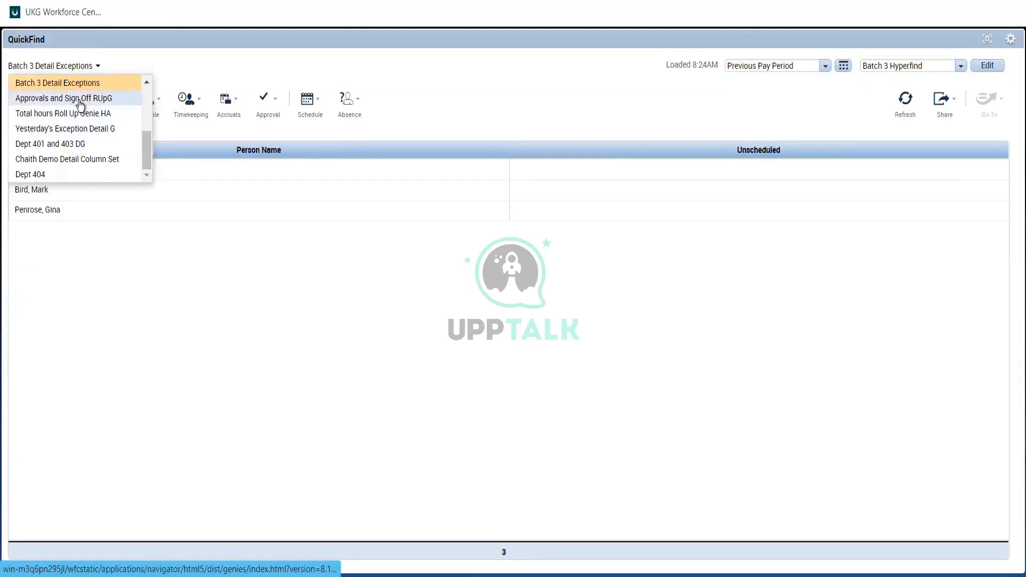
click(80, 99)
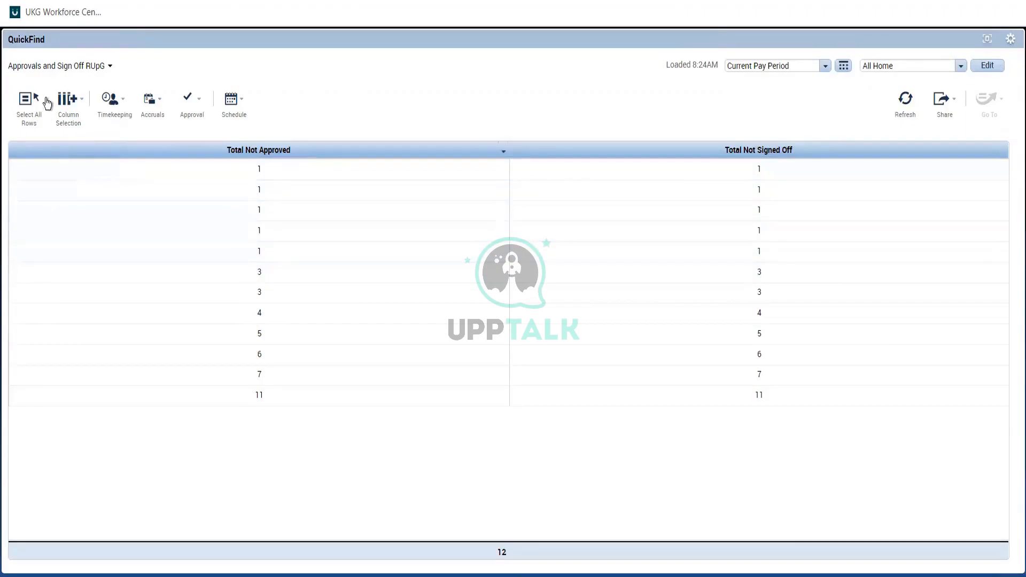
- Return to the QuickFind view and look through the list of other available views
click(73, 69)
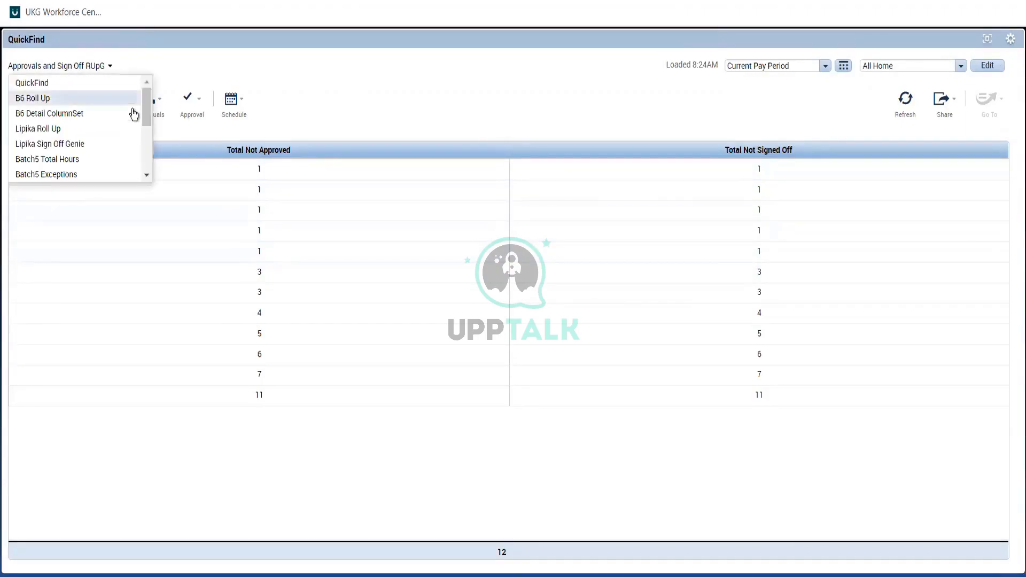
click(73, 85)
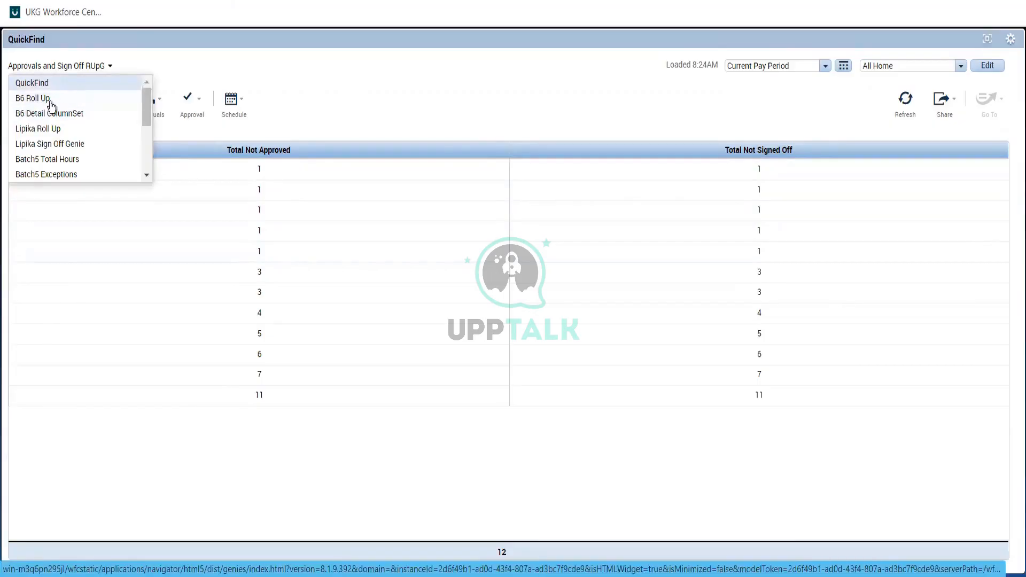
click(39, 72)
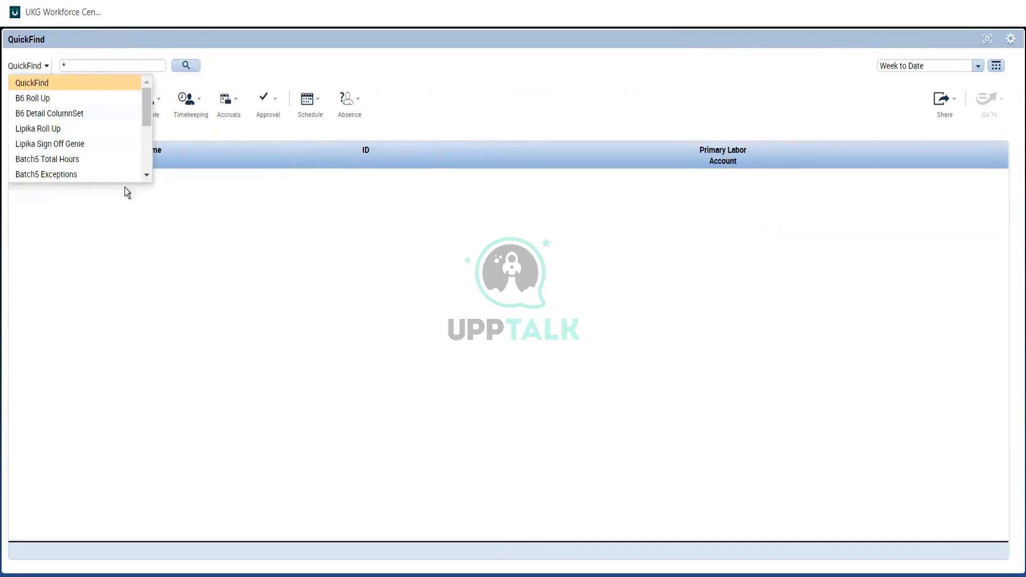
click(147, 145)
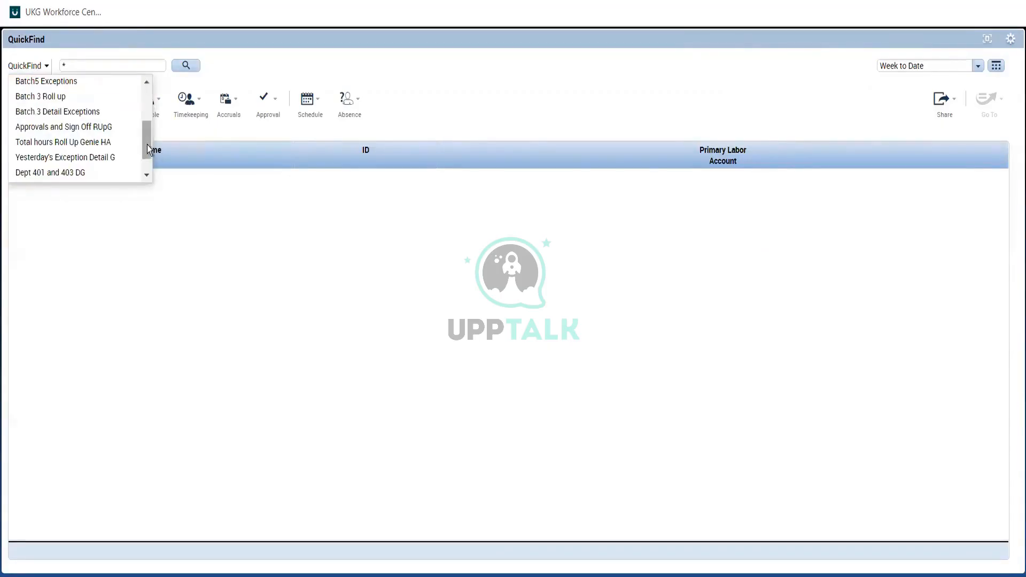
scroll(149, 137, up, 1)
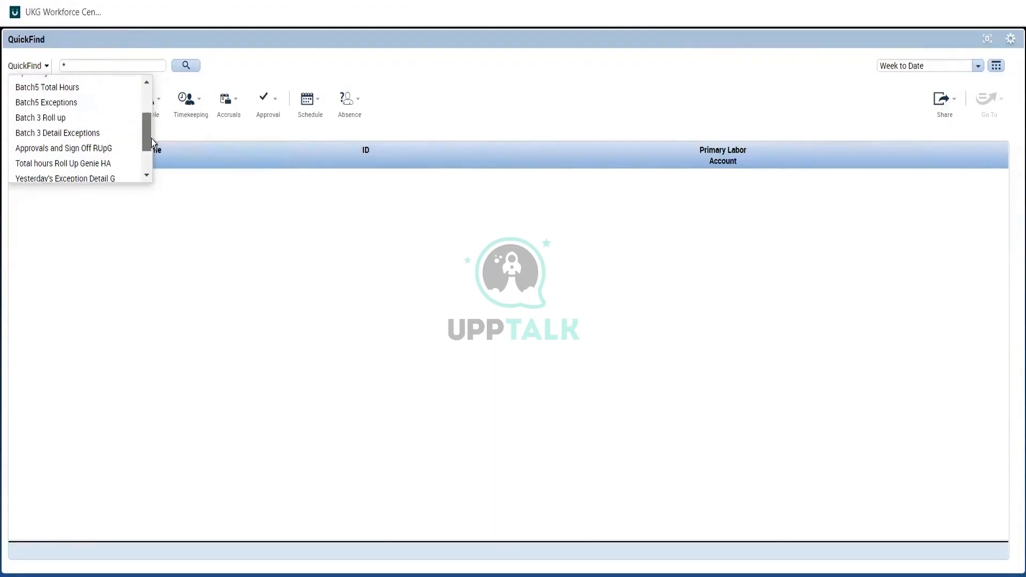
scroll(152, 139, up, 5)
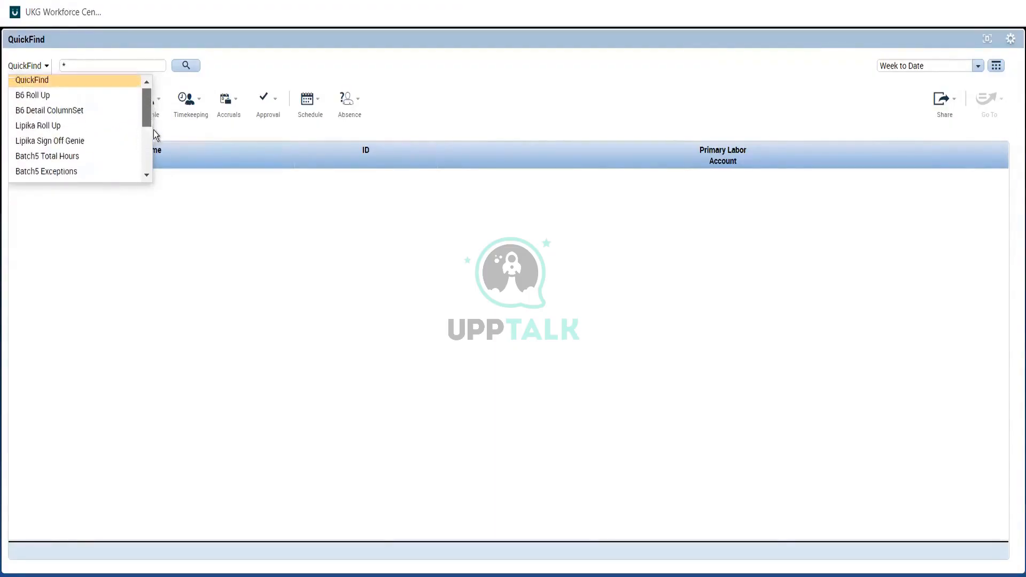
- Examine the full list of available views down to Dept 404, keeping QuickFind as the current view
scroll(147, 129, down, 9)
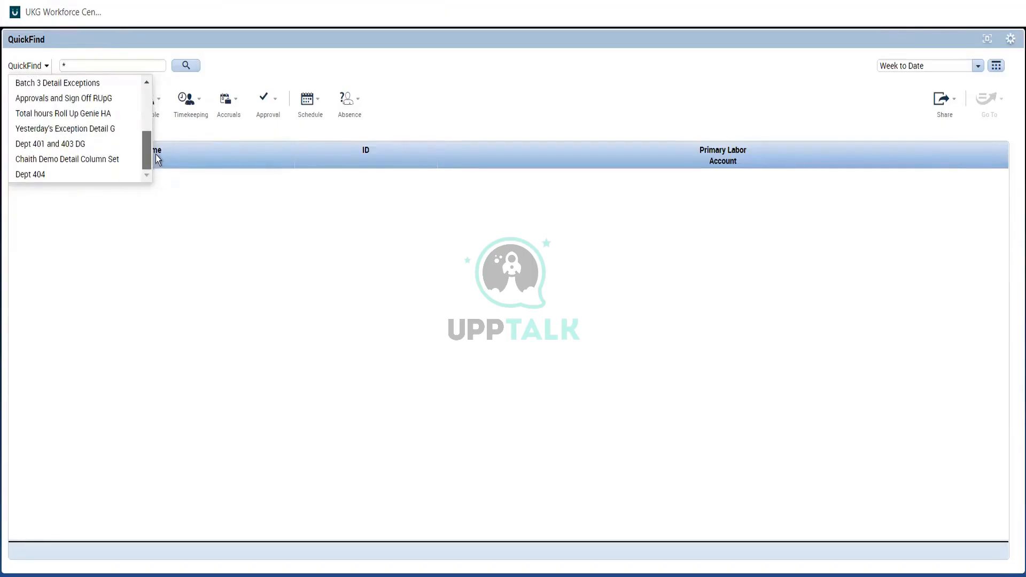
scroll(155, 155, up, 9)
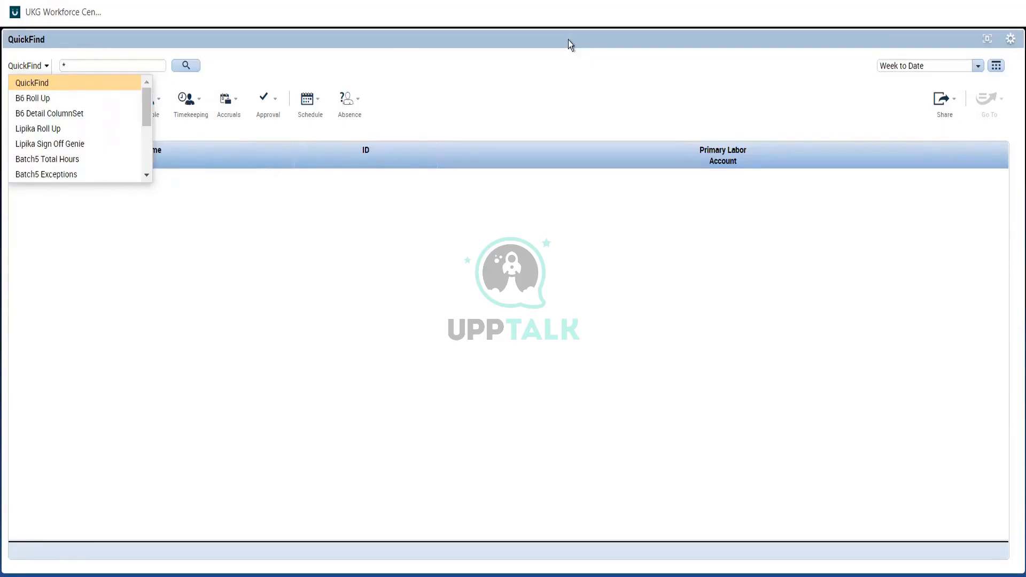
key(Escape)
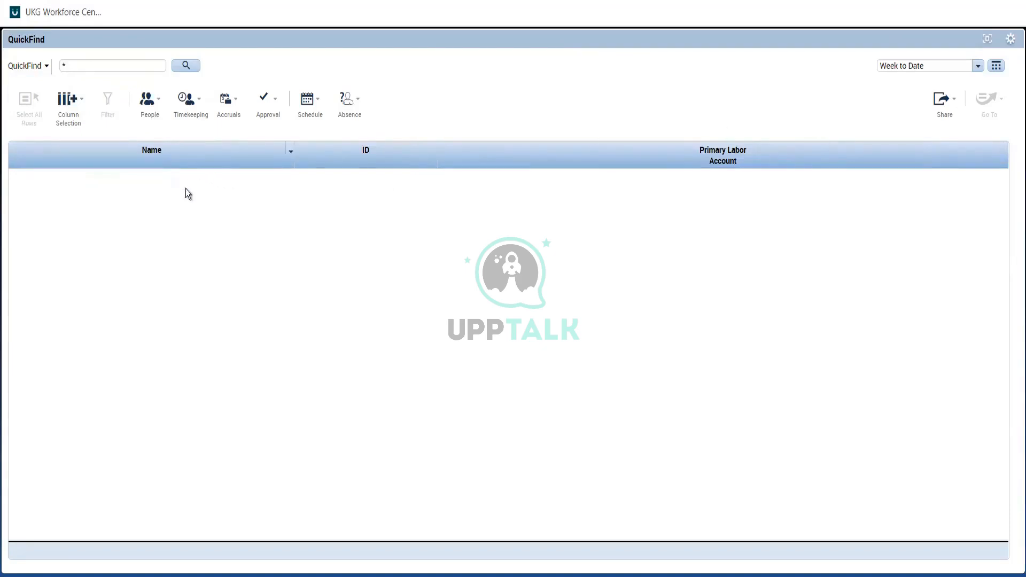
- Run the QuickFind search for all employees and open the seventh listed employee's record for editing
click(185, 66)
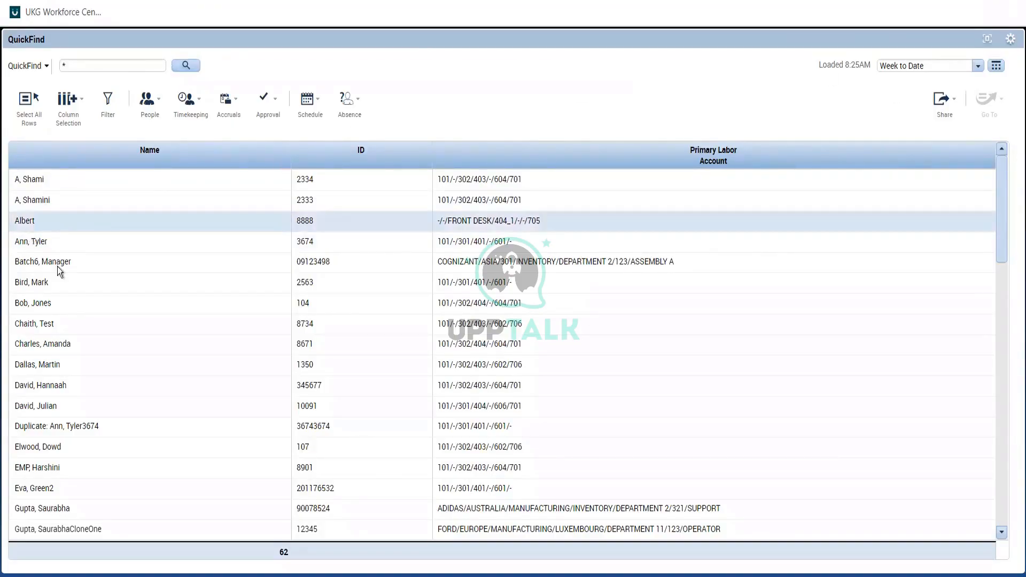
click(88, 313)
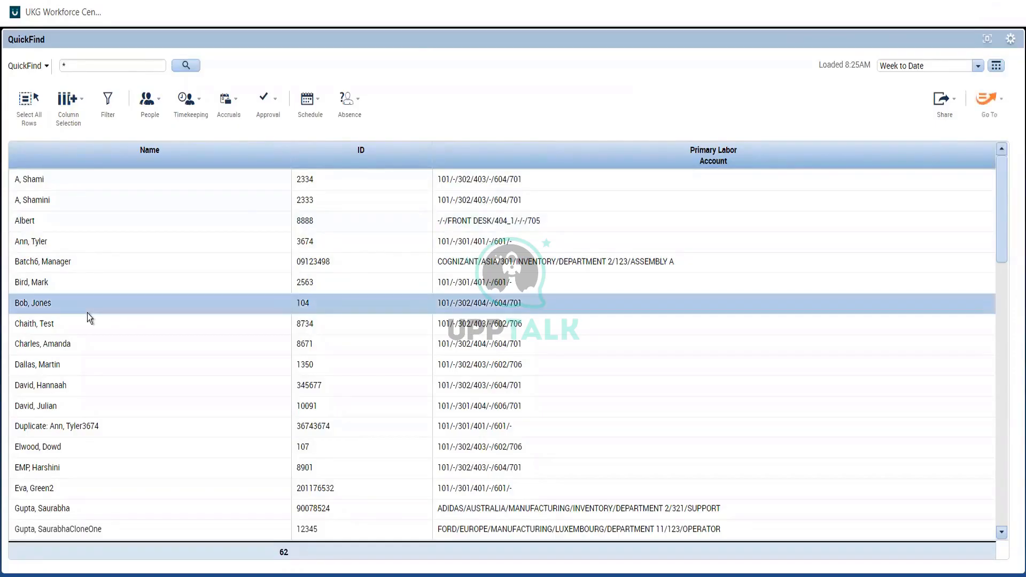
click(149, 107)
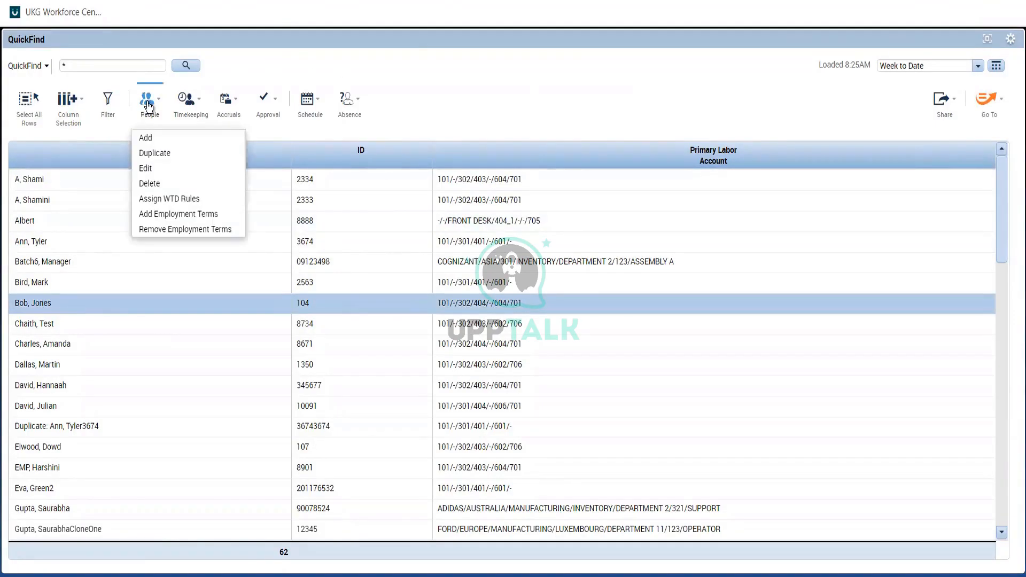
click(156, 168)
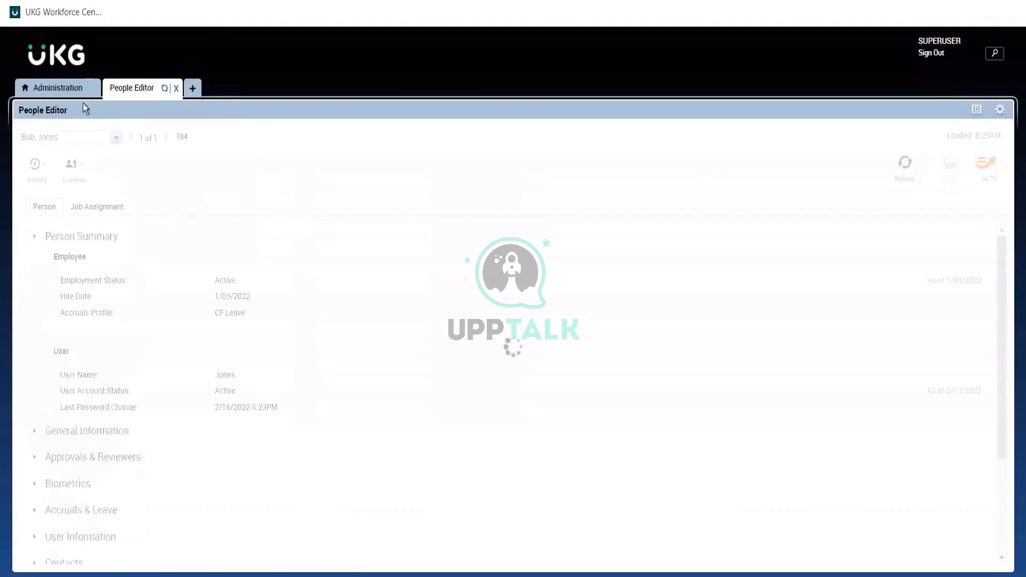
- Switch between the Administration workspace and the employee's People Editor to compare them, ending in the People Editor
click(65, 88)
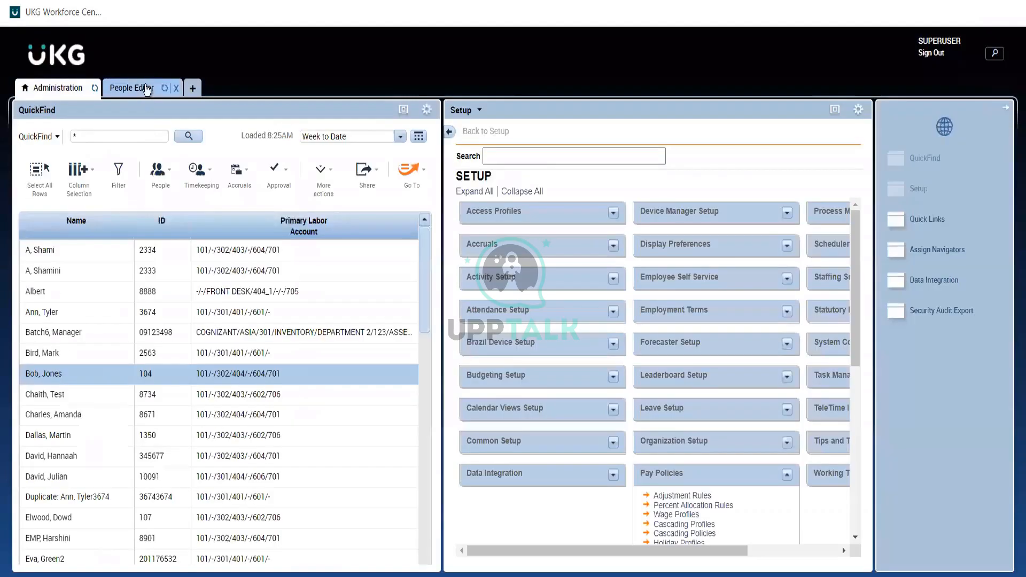
click(144, 86)
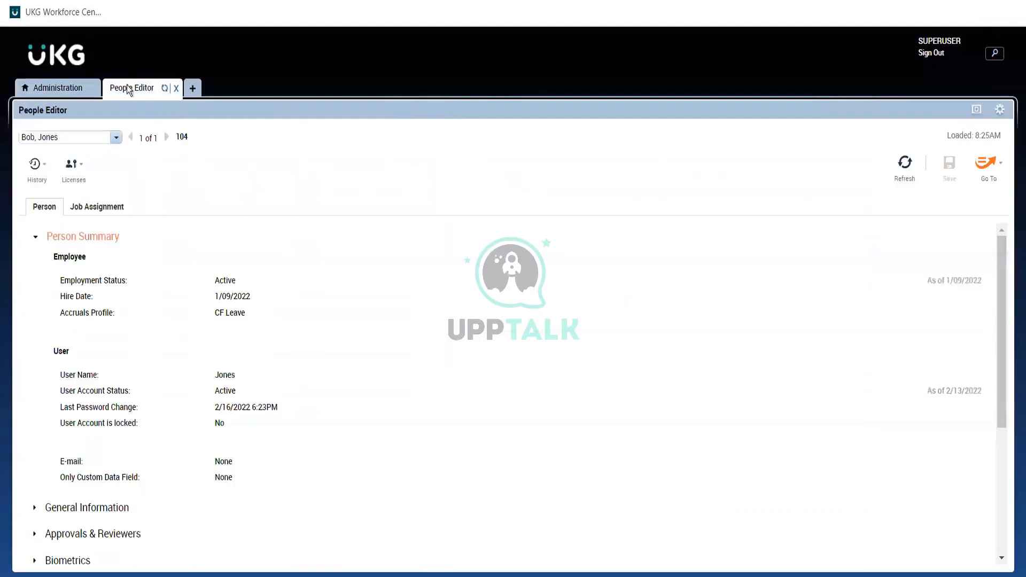
click(65, 90)
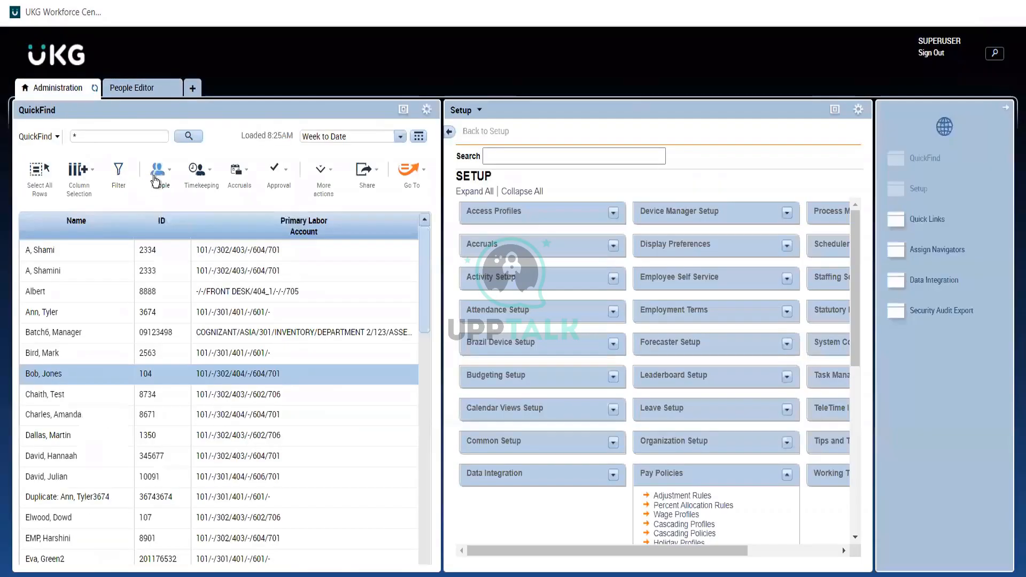
click(146, 88)
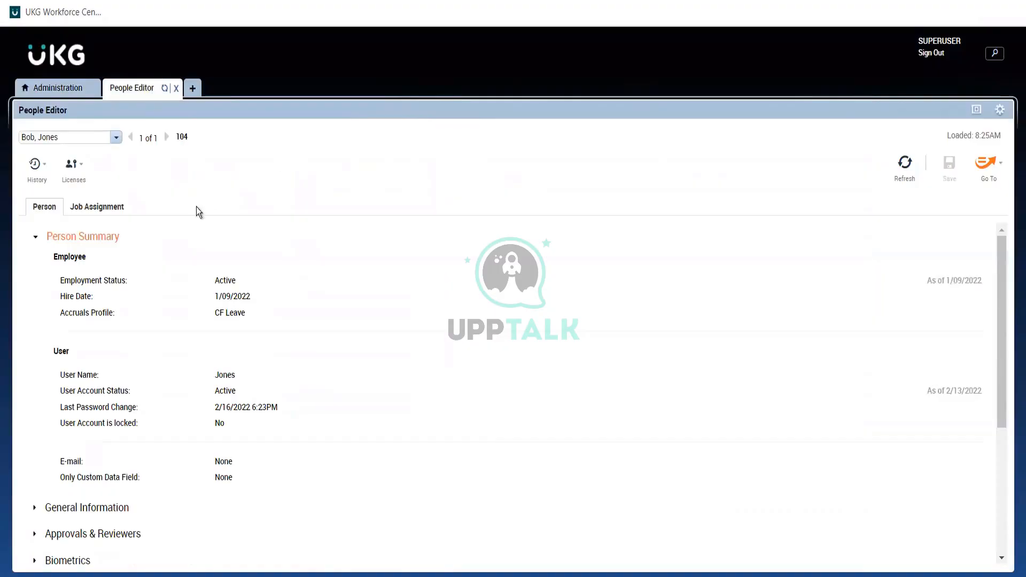
- Review the hire date, user name and user account status in the Person Summary section, and collapse the section
click(86, 239)
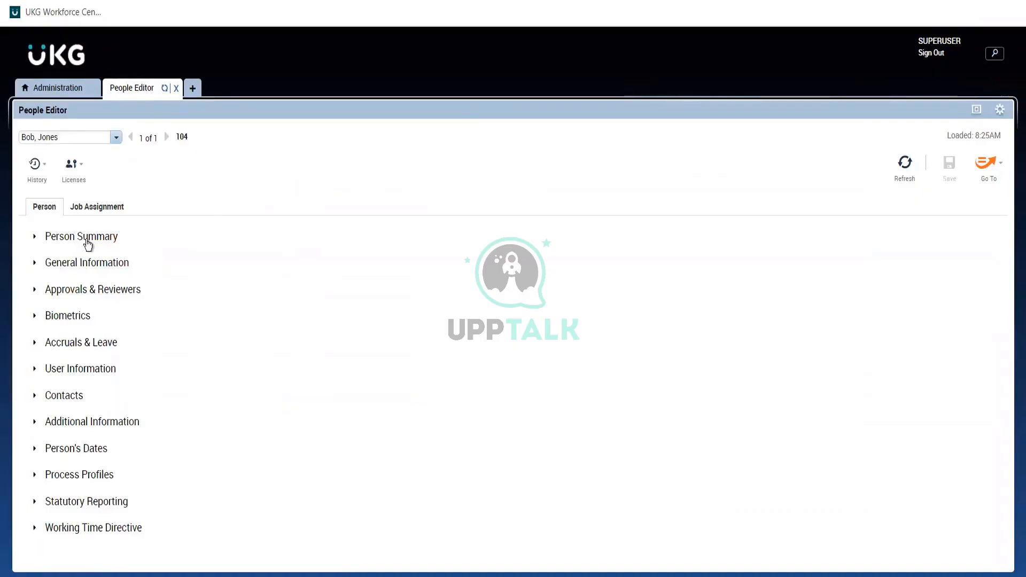
click(87, 242)
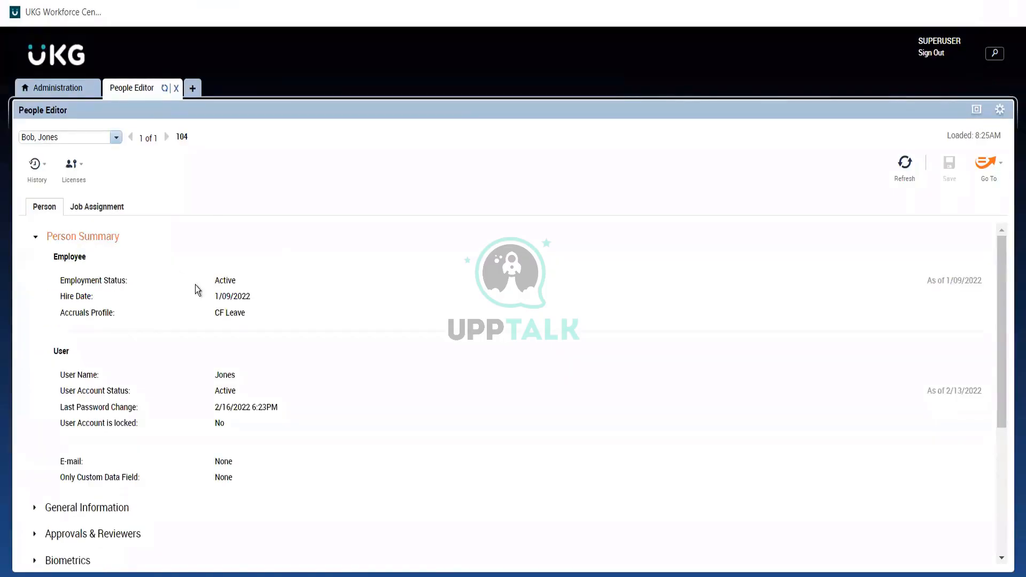
triple_click(228, 296)
click(234, 373)
double_click(234, 373)
double_click(228, 391)
click(96, 241)
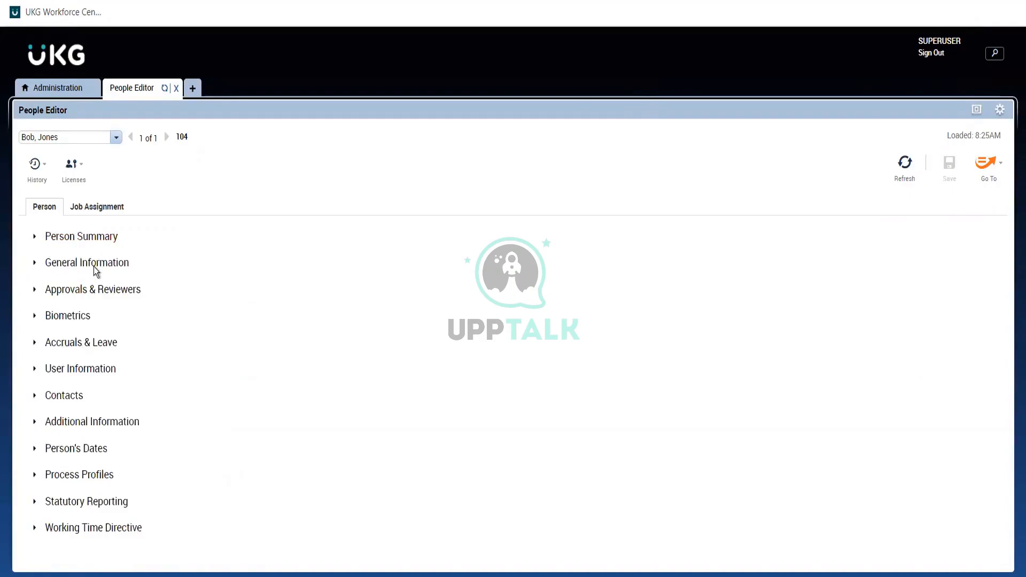
- Review the name, ID and hire date fields and the Employment Status options under General Information, and collapse the section
click(97, 261)
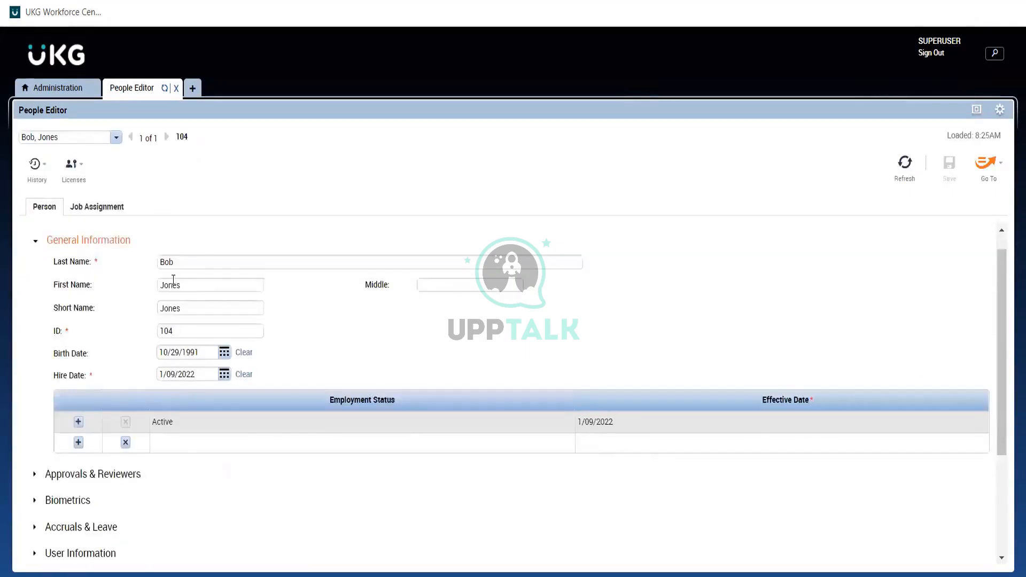
click(195, 258)
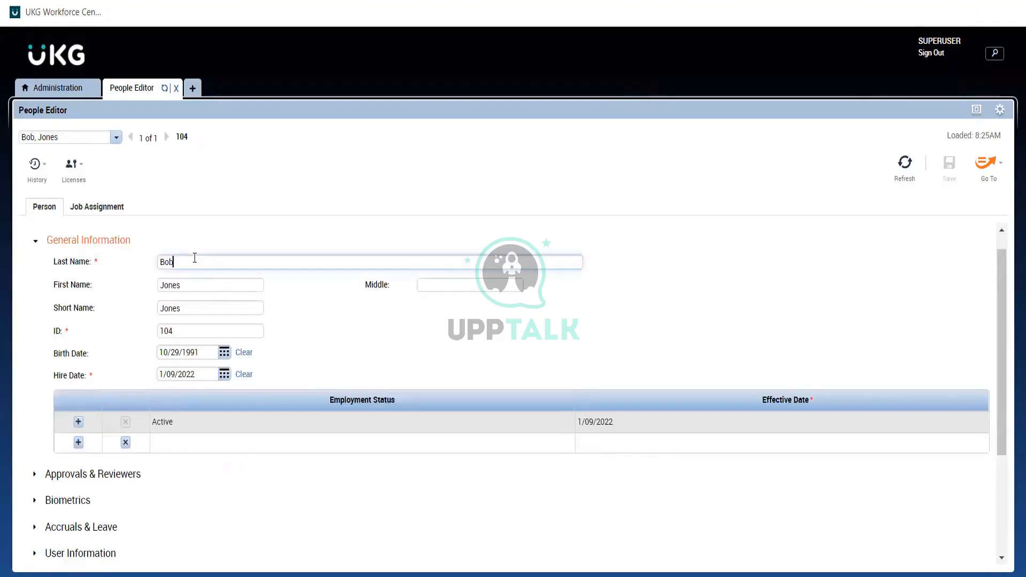
click(188, 284)
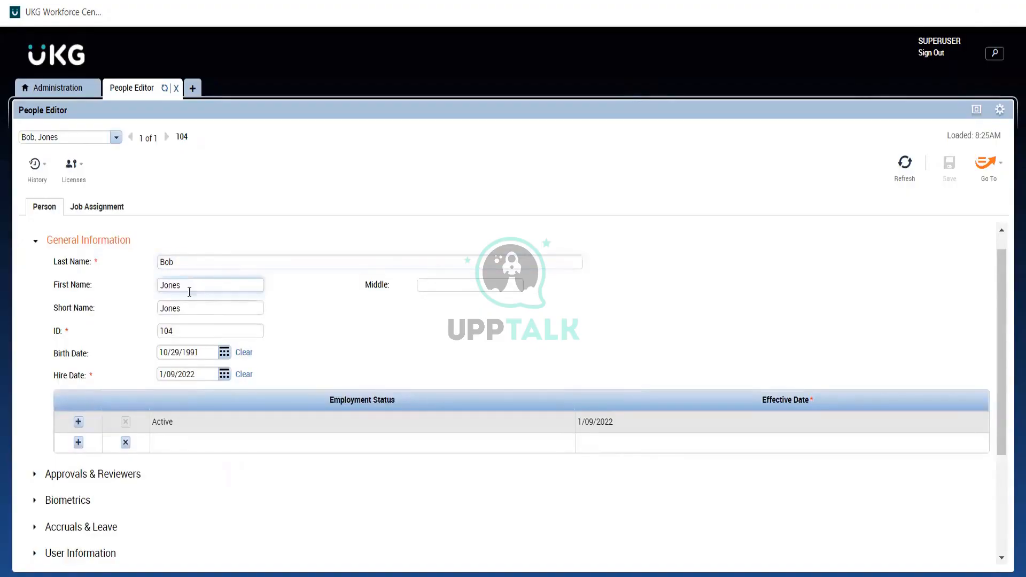
click(207, 331)
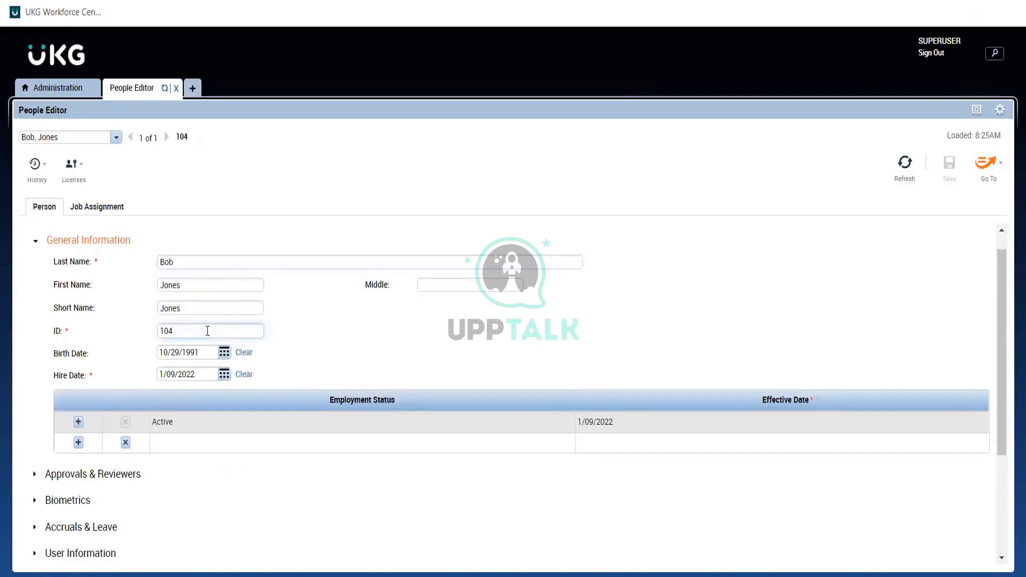
click(199, 373)
click(314, 443)
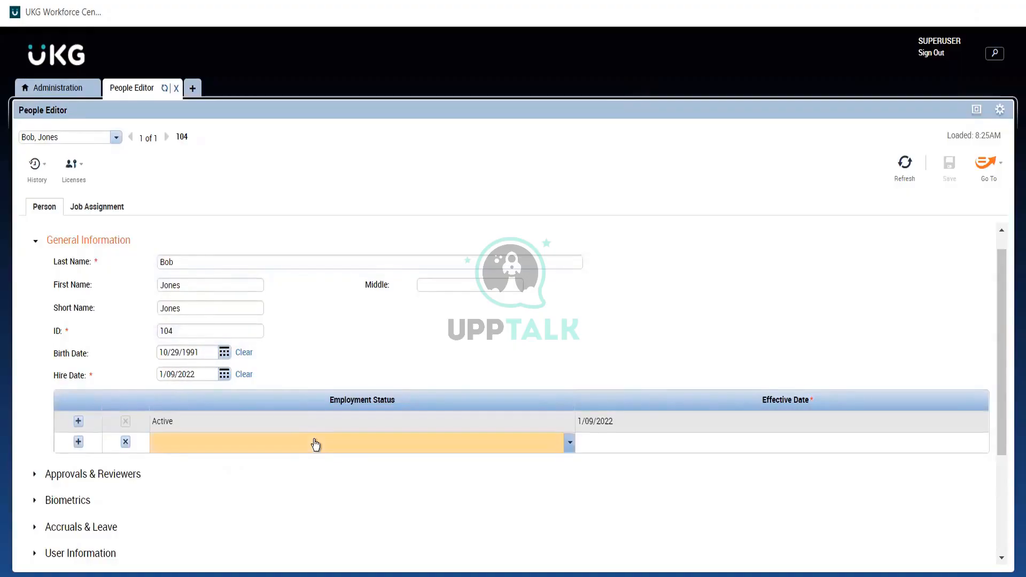
click(315, 444)
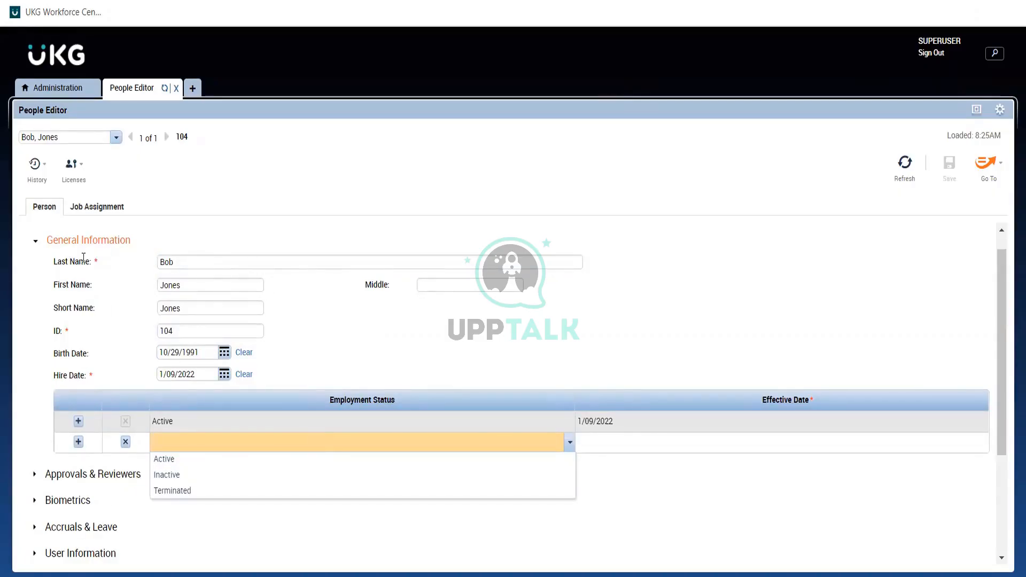
click(85, 241)
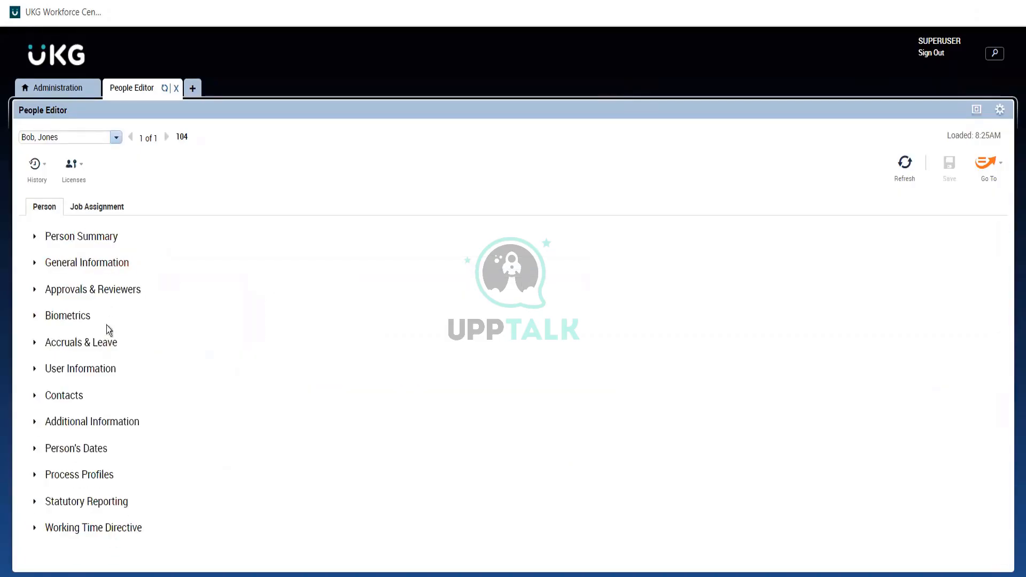
- Examine the Accruals & Leave section and the login and password fields under User Information, collapsing each section after review
click(82, 345)
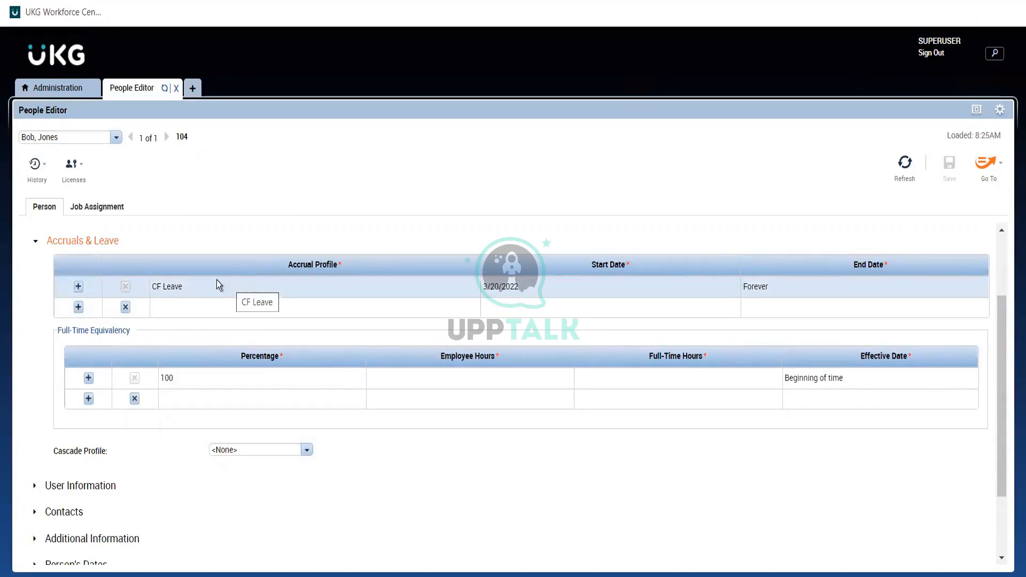
click(110, 242)
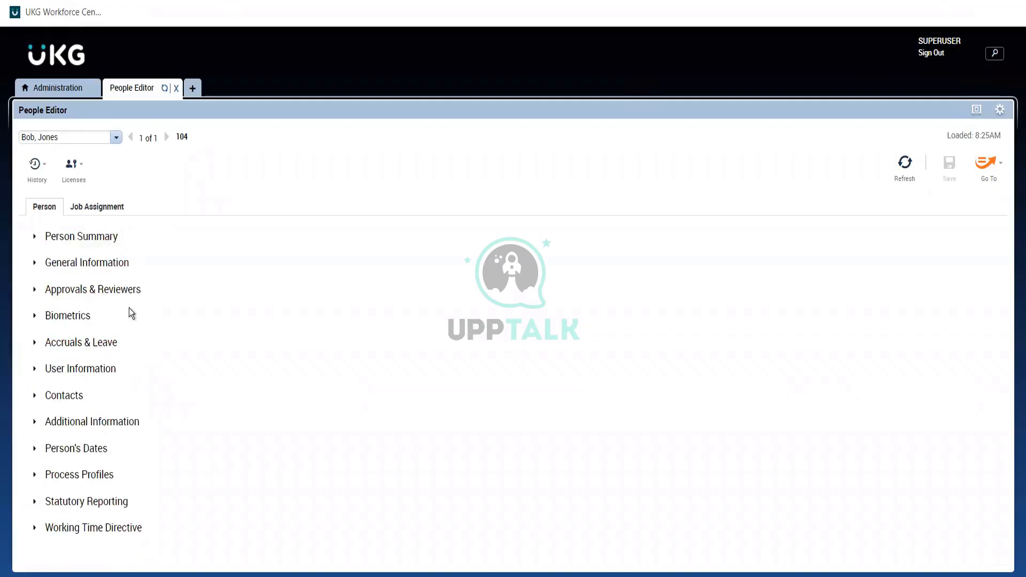
click(110, 368)
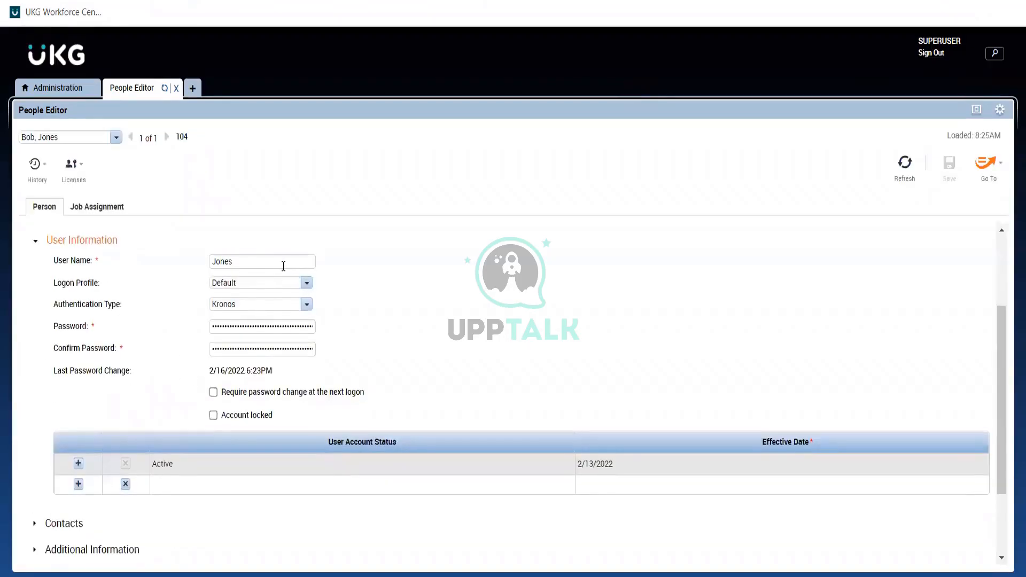
click(263, 326)
click(268, 347)
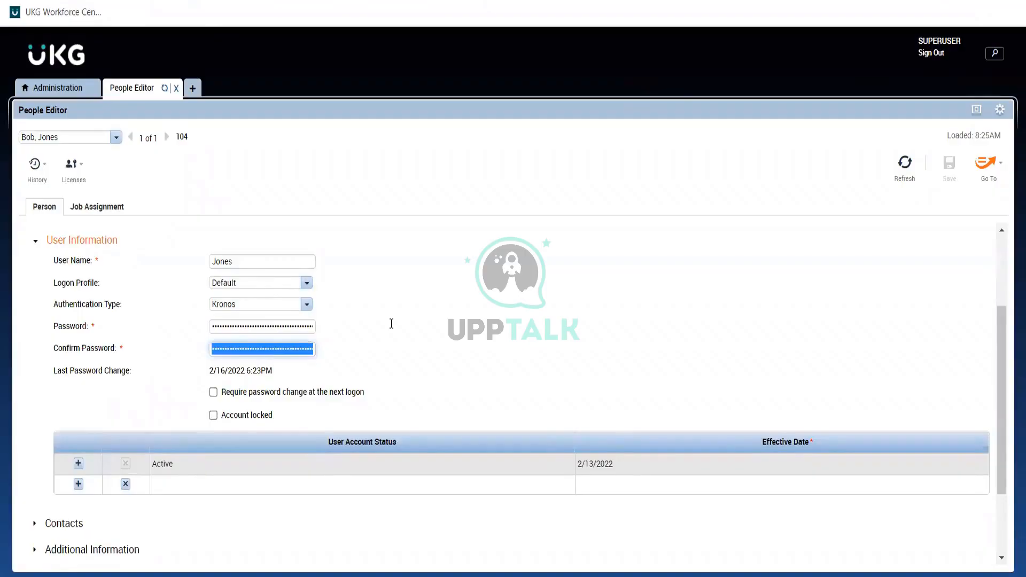
click(98, 235)
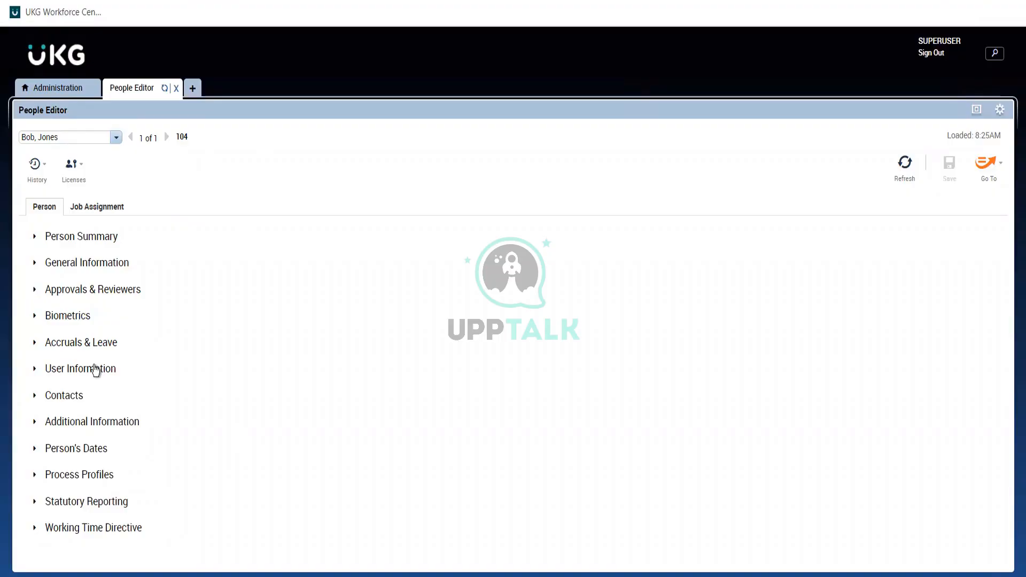
- Revisit the General Information section and the accrual profile and full-time equivalency tables under Accruals & Leave, leaving both collapsed
click(109, 267)
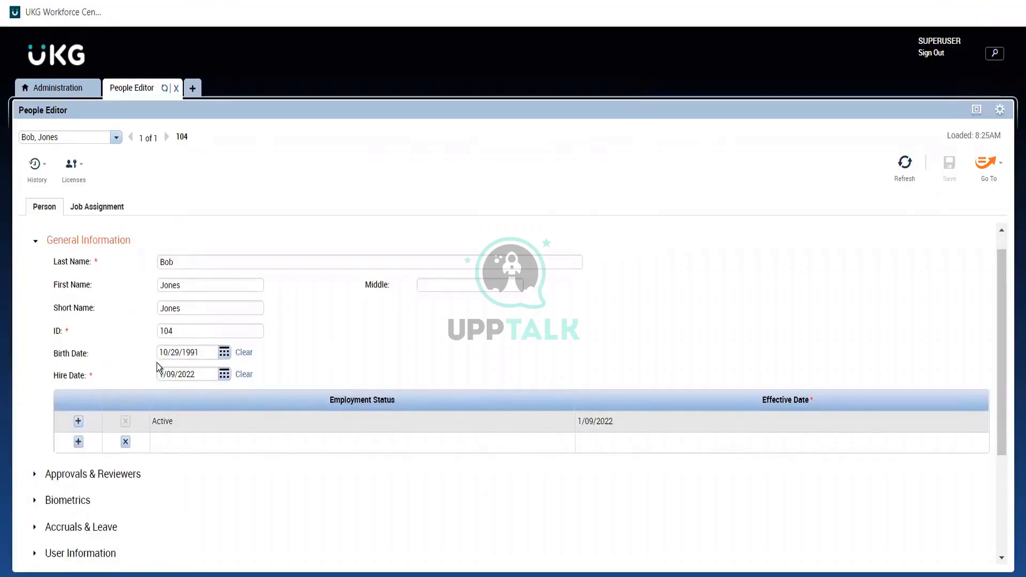
click(100, 242)
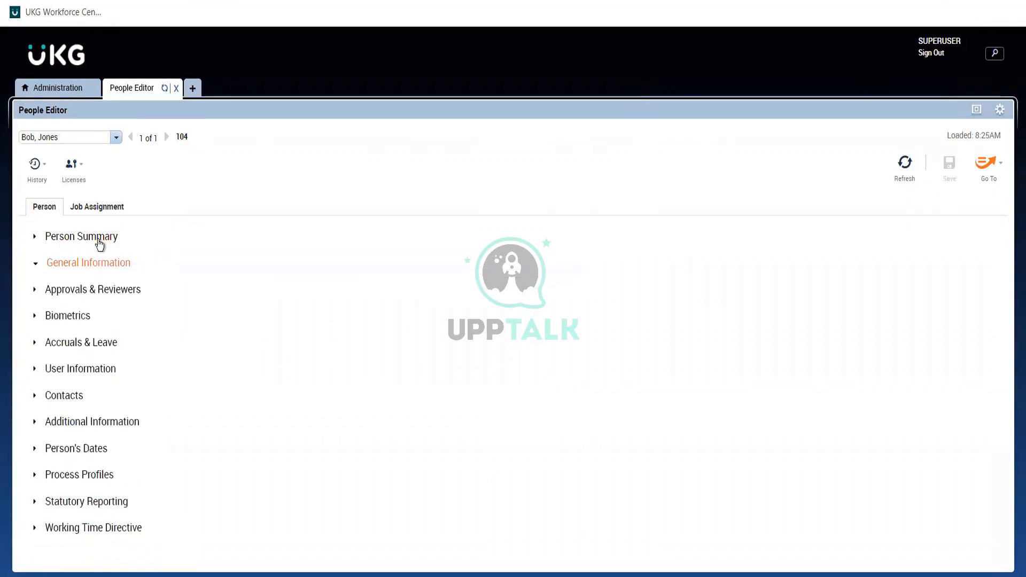
click(69, 341)
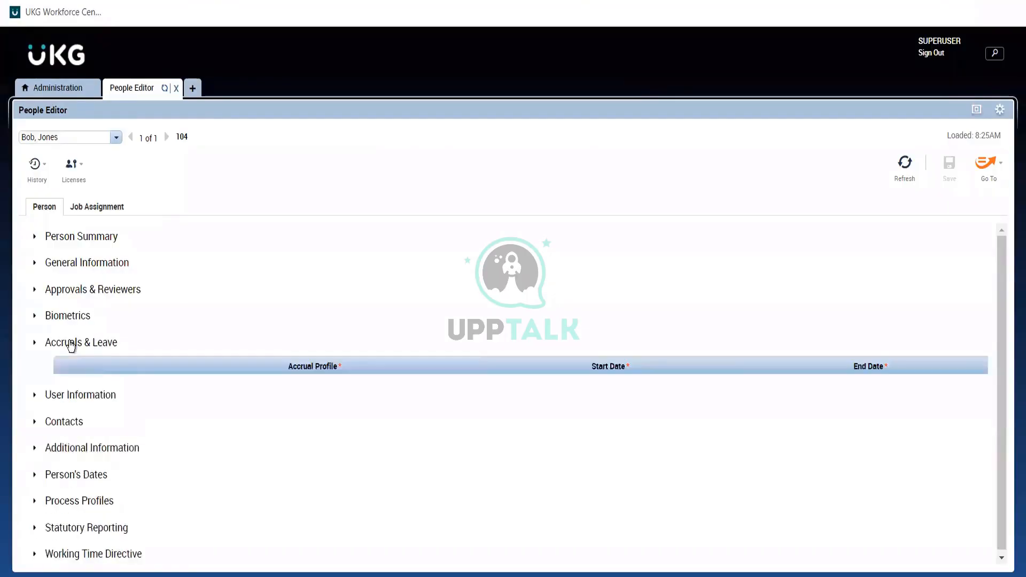
scroll(69, 342, down, 2)
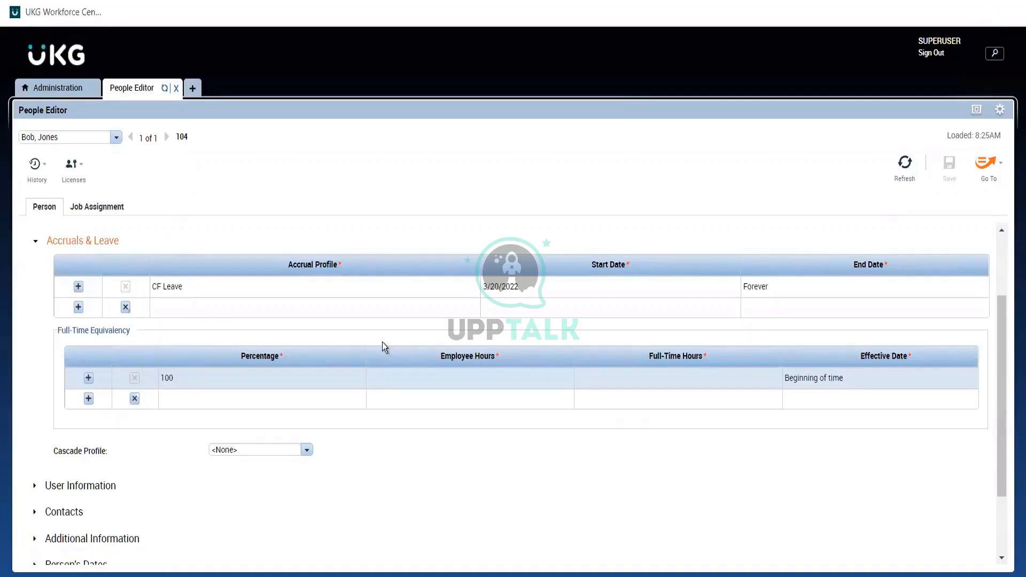
click(106, 241)
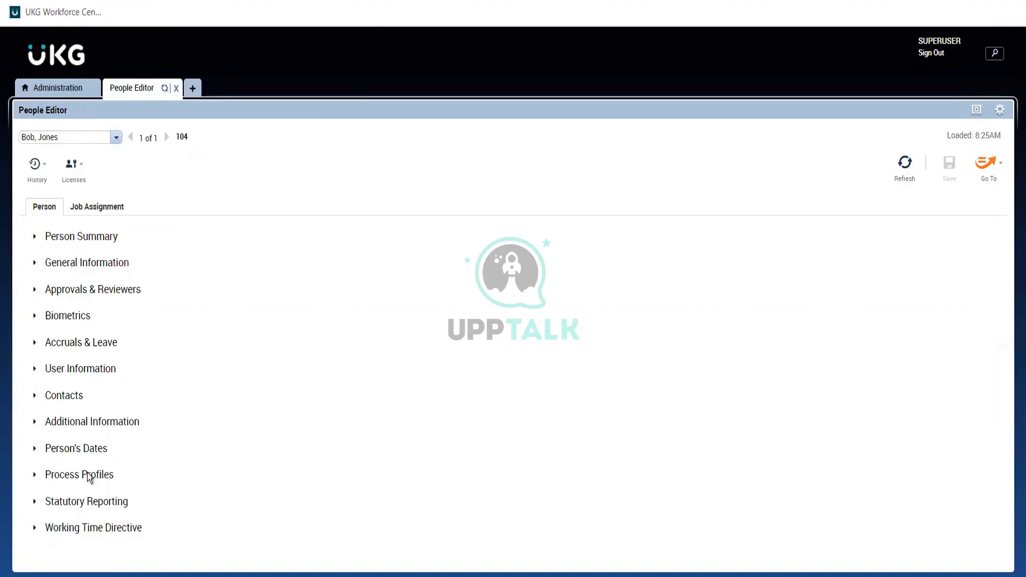
- Look through the default and override dates in the Person's Dates section, and collapse it
click(90, 448)
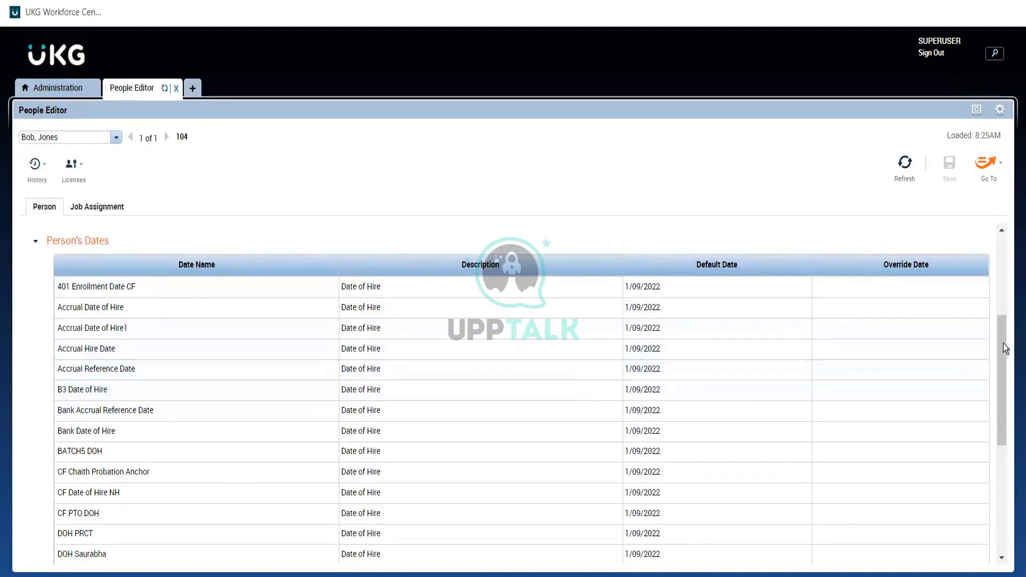
drag(1002, 346, 1013, 279)
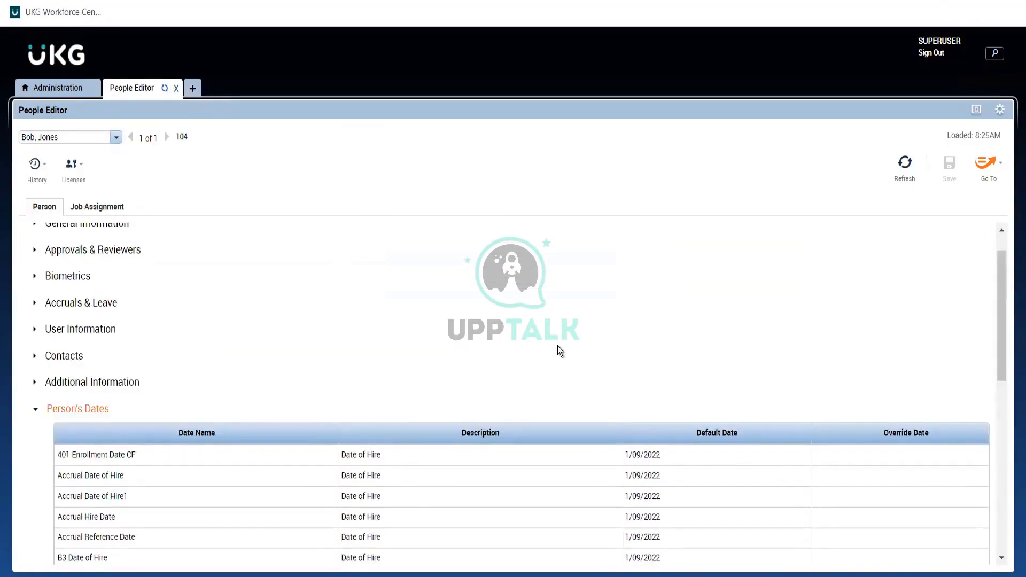
click(88, 407)
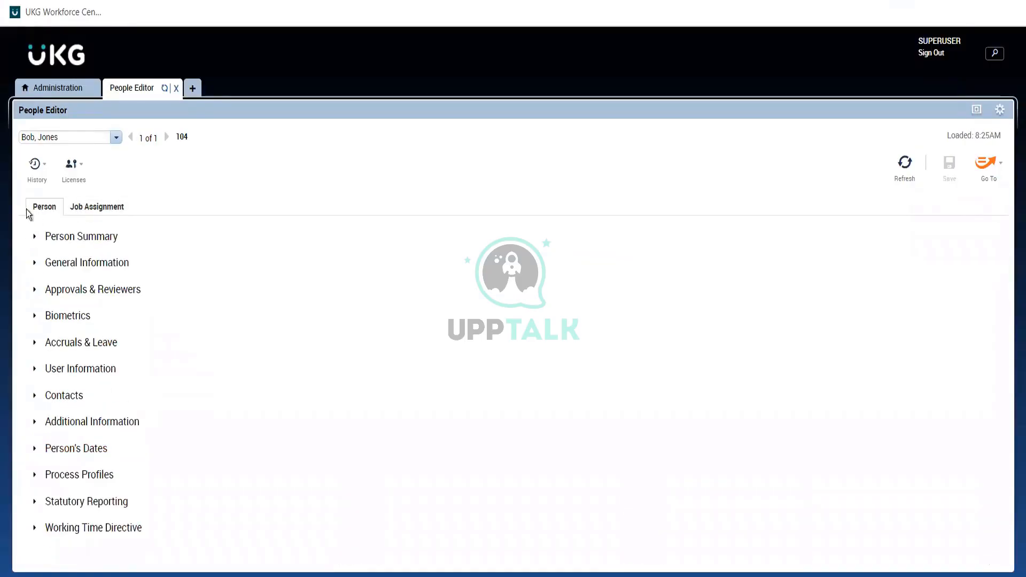
- Switch to the employee's Job Assignment details, collapse the Job Assignment Summary, and expand the Primary Account section
click(96, 207)
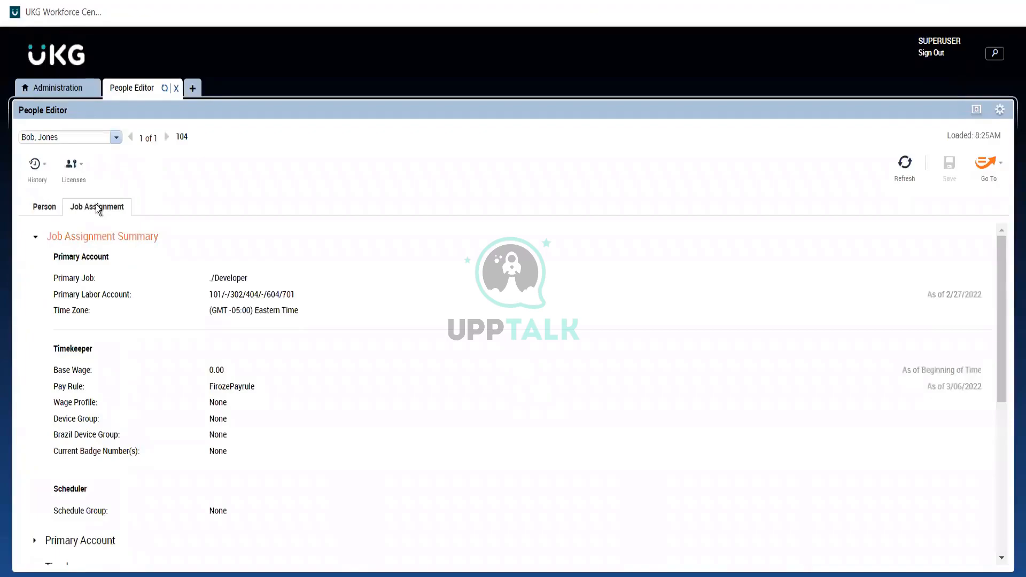
click(98, 239)
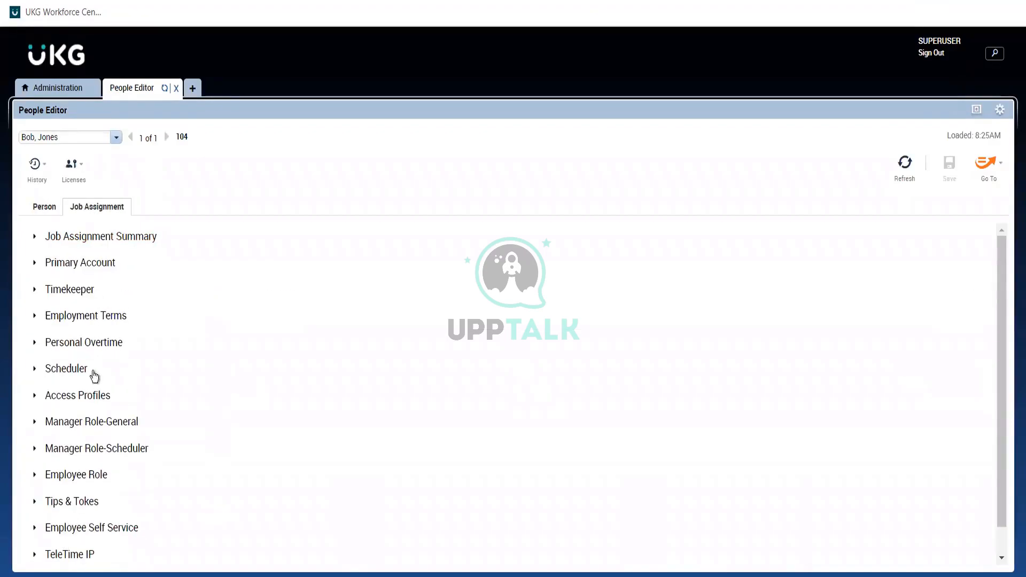
click(102, 263)
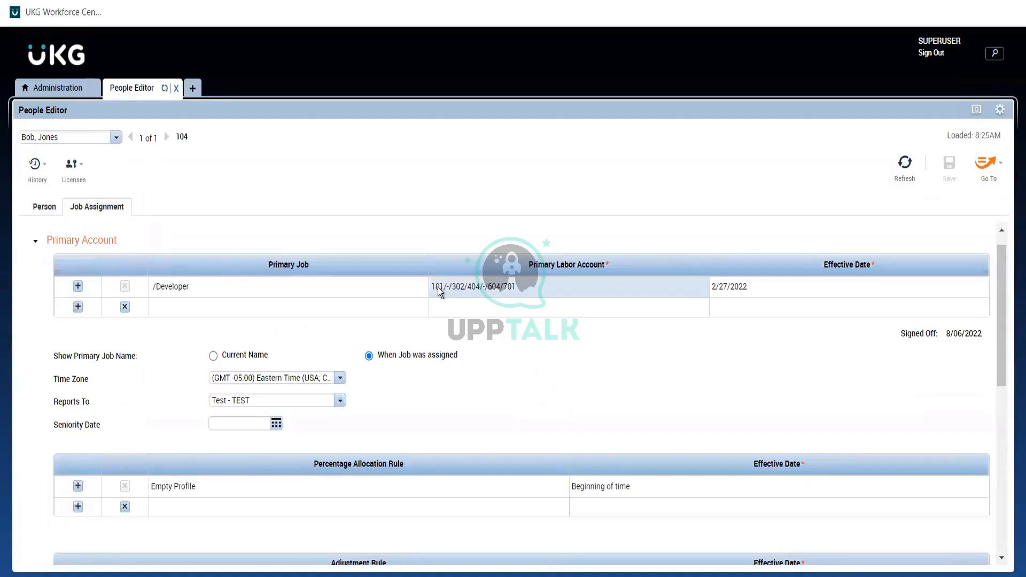
- Open the labor account search for the empty Primary Labor Account row in the Primary Account table
click(516, 289)
click(501, 302)
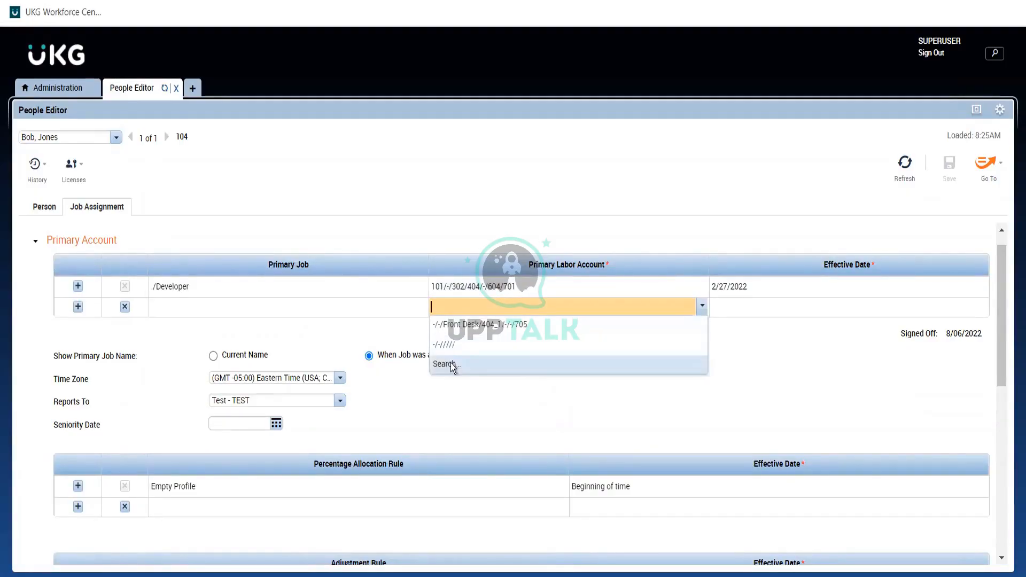
click(451, 363)
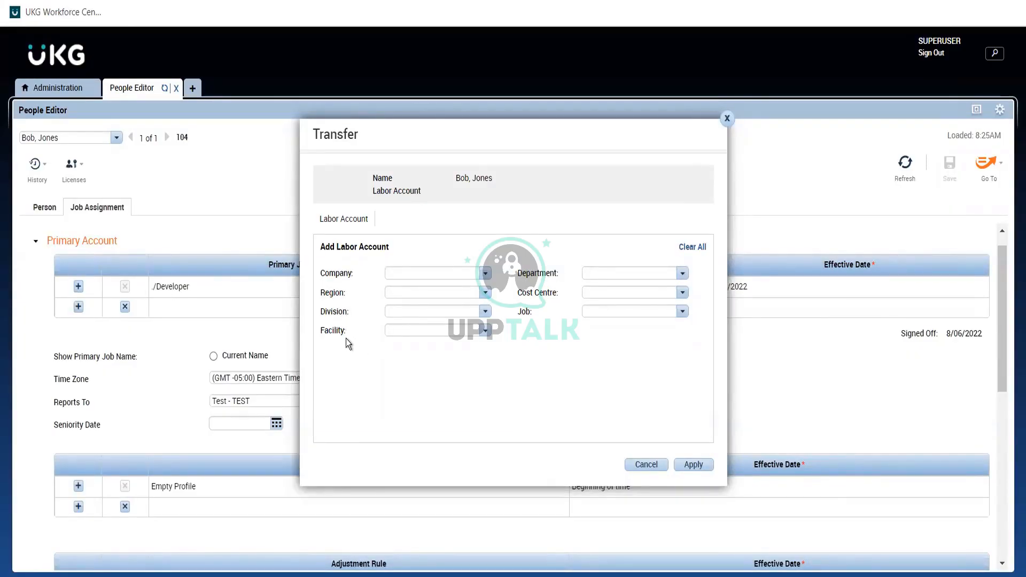
- Examine the labor account fields in the Transfer dialog and the available Company entries, leaving the field empty
drag(516, 270, 563, 296)
click(541, 312)
click(484, 278)
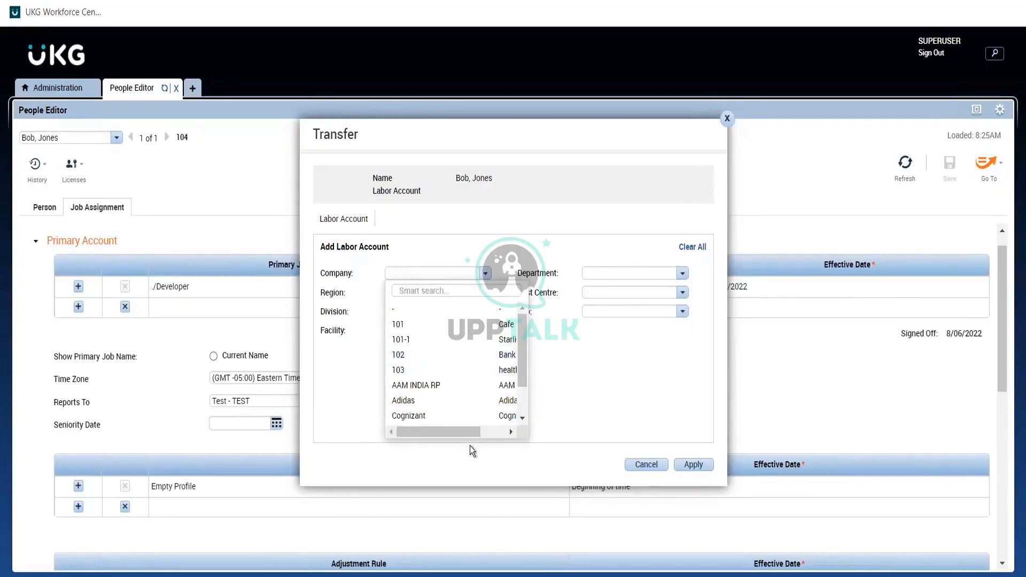
drag(456, 434, 355, 415)
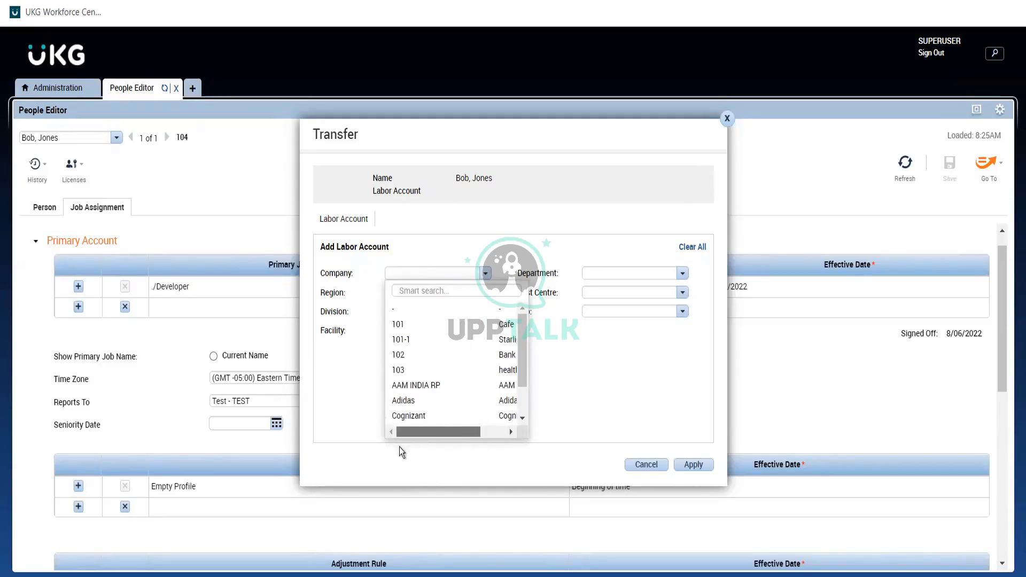
drag(412, 479, 450, 480)
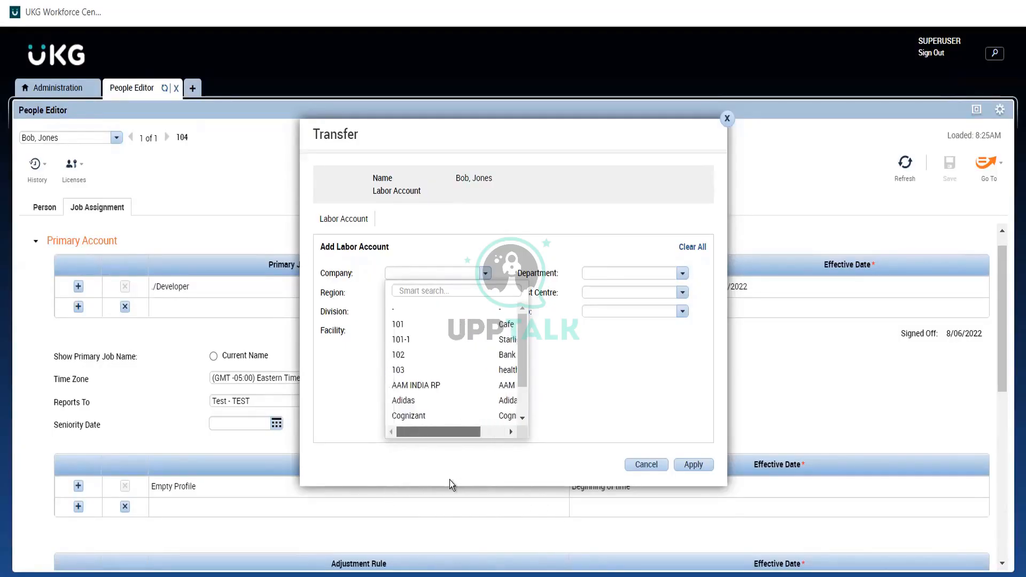
click(595, 358)
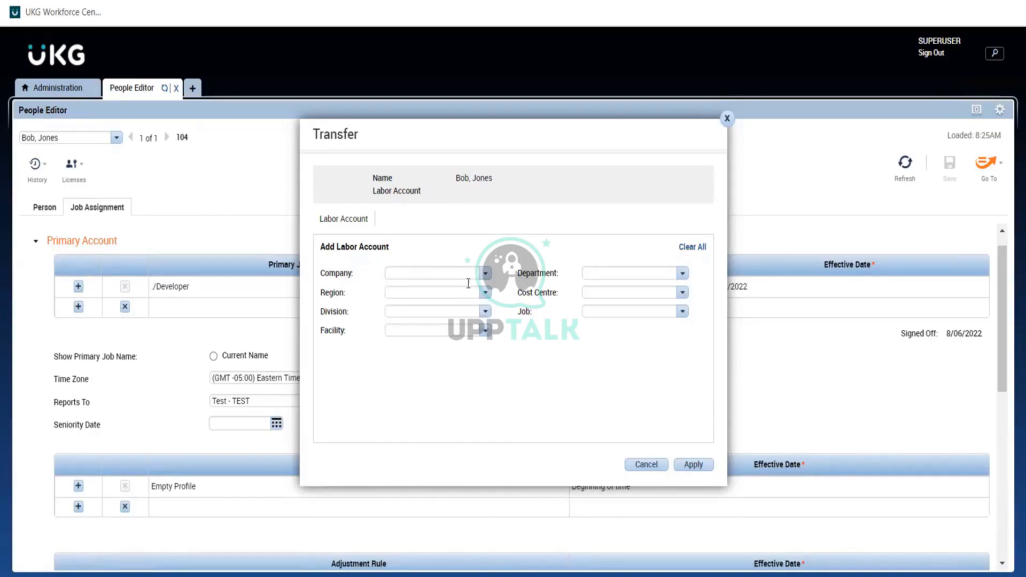
click(426, 273)
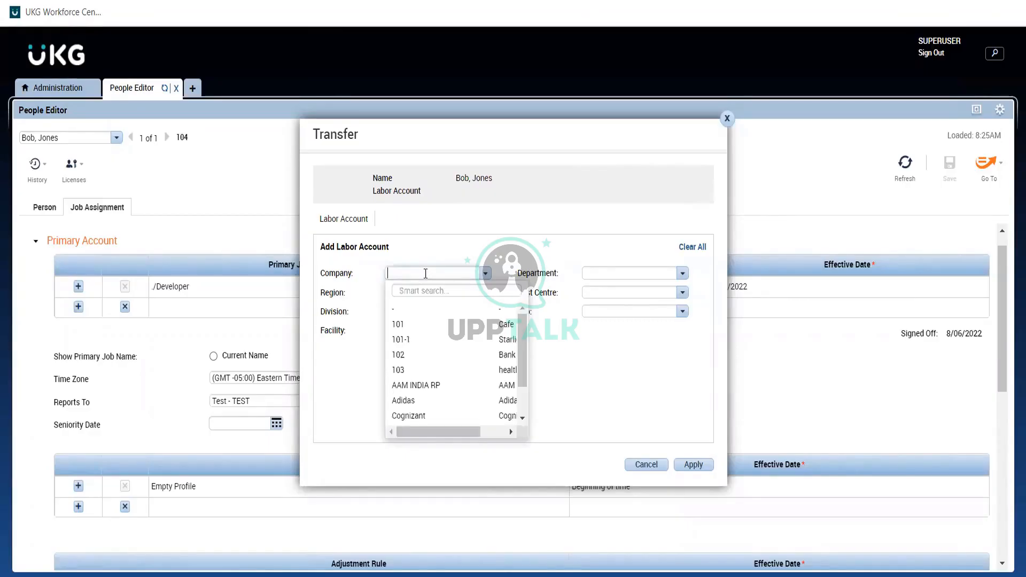
click(499, 254)
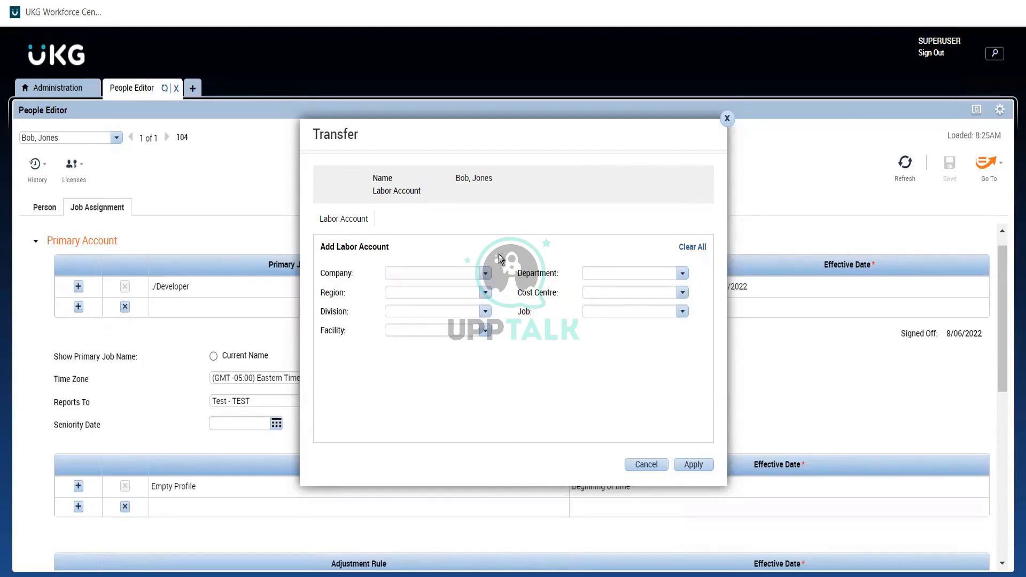
- Look through the Region and Division entries and their descriptions in the Transfer dialog without selecting any
click(487, 293)
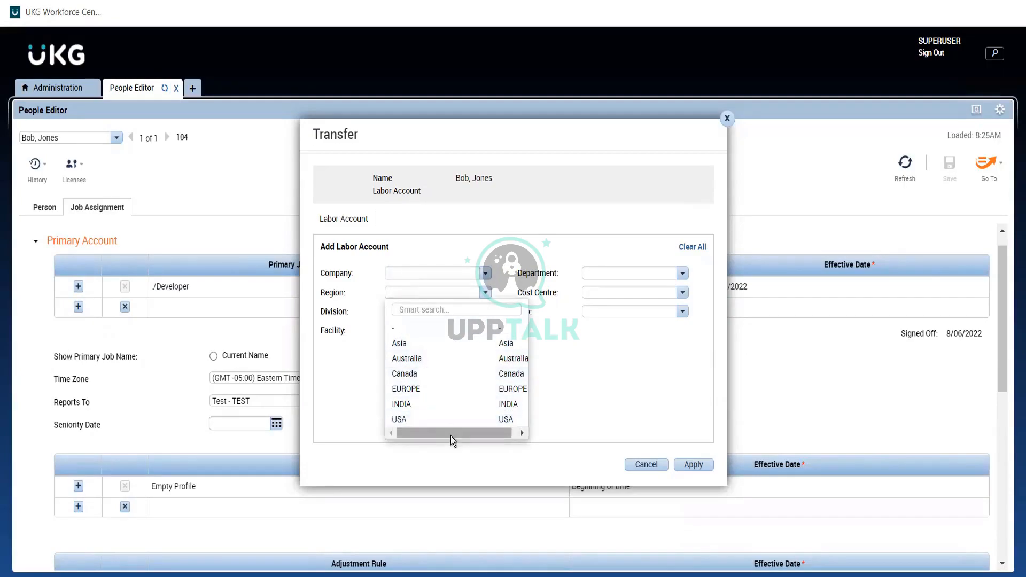
drag(460, 437, 501, 438)
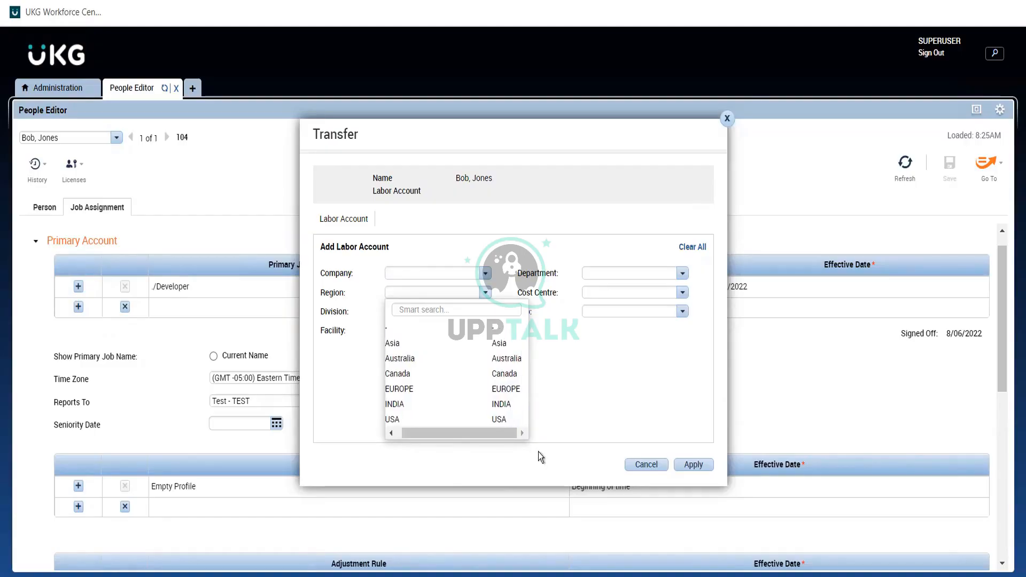
click(566, 377)
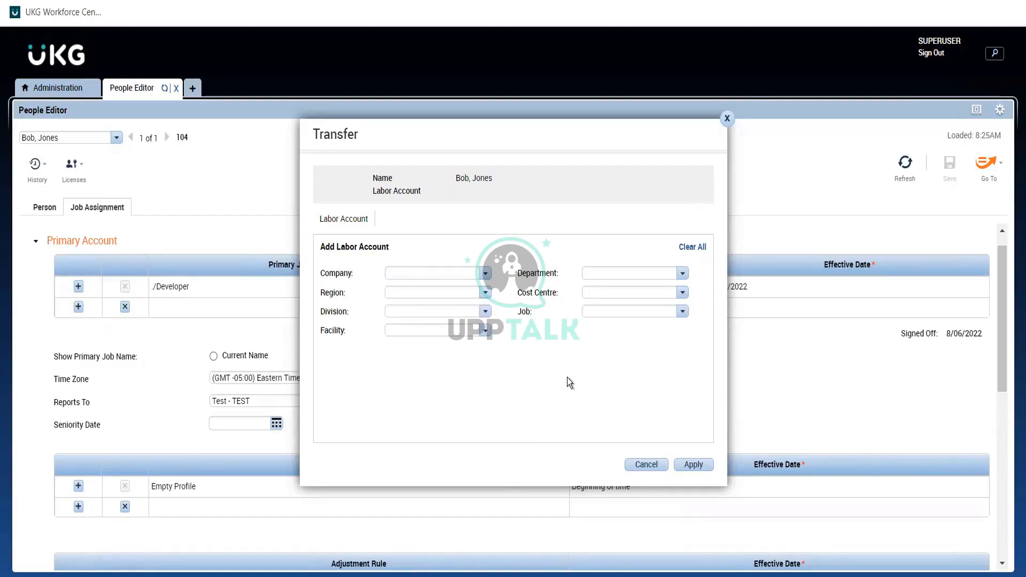
click(486, 311)
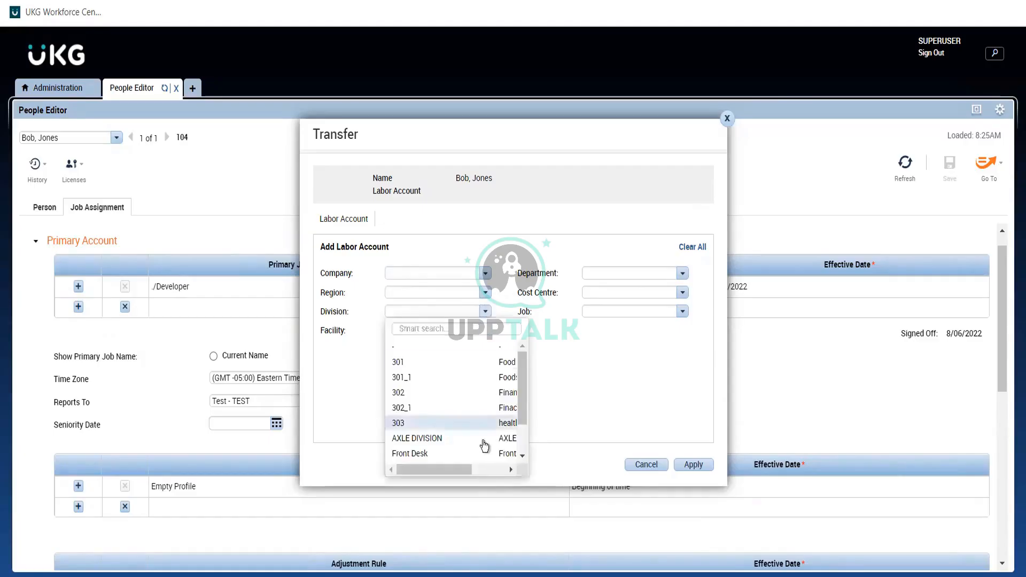
click(499, 476)
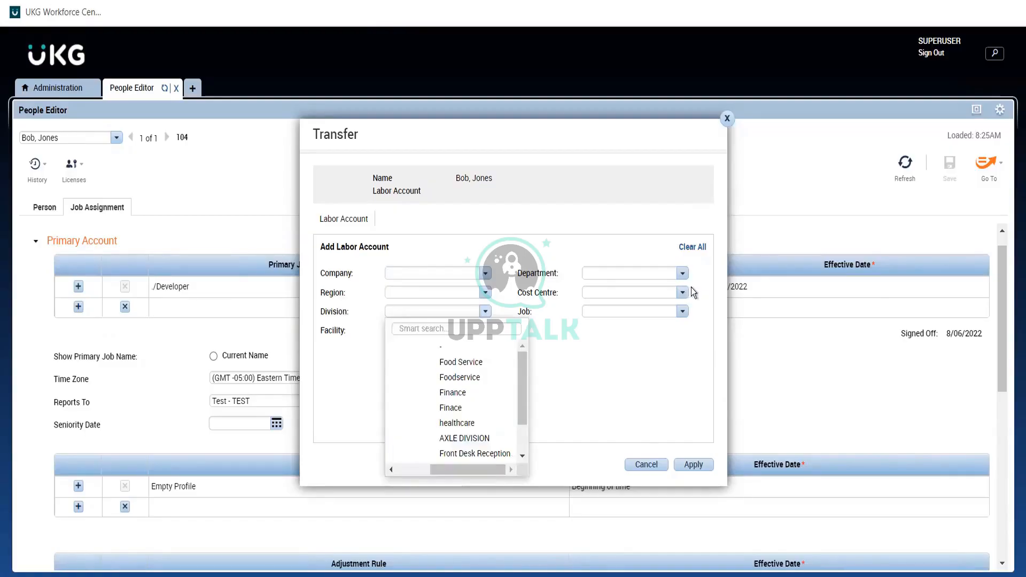
- Look through the Department entries and their descriptions, and close the Transfer dialog without applying a labor account
click(681, 274)
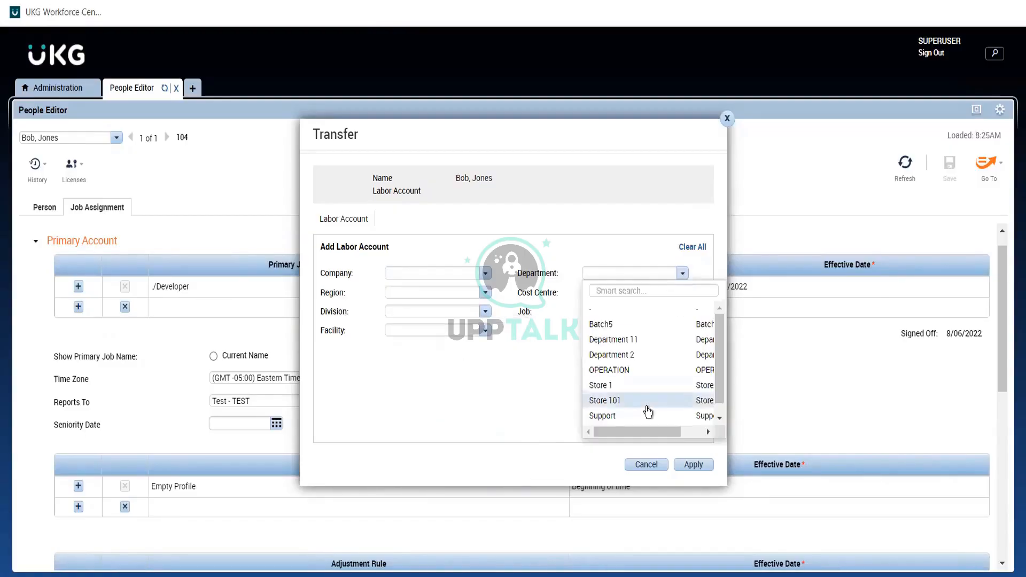
drag(621, 434, 700, 445)
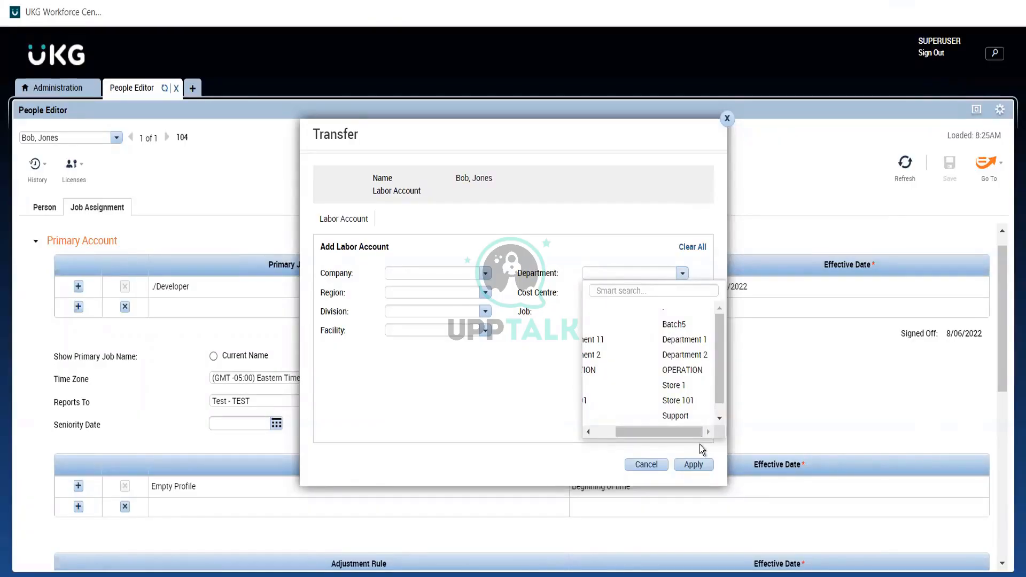
click(463, 408)
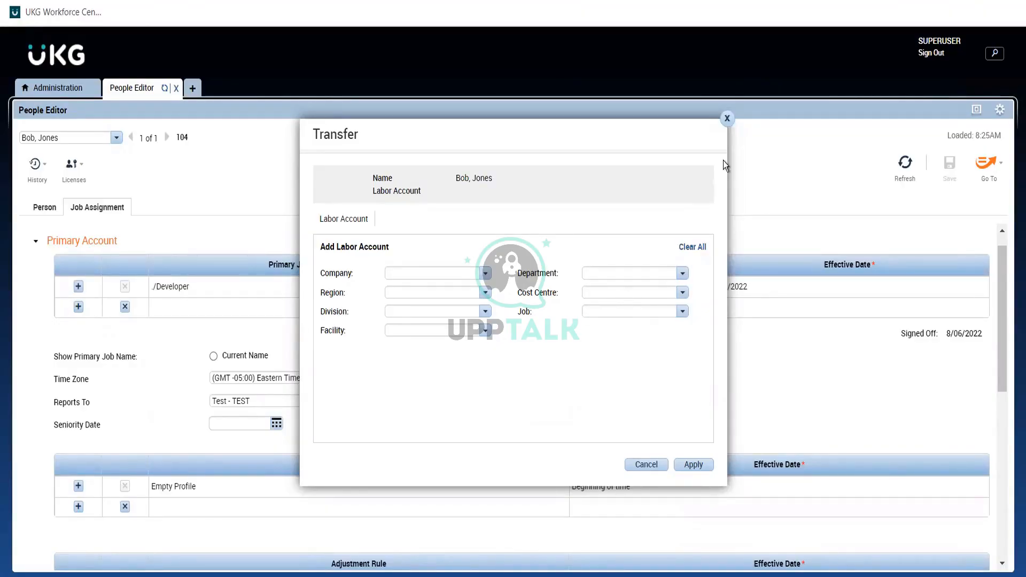
click(728, 119)
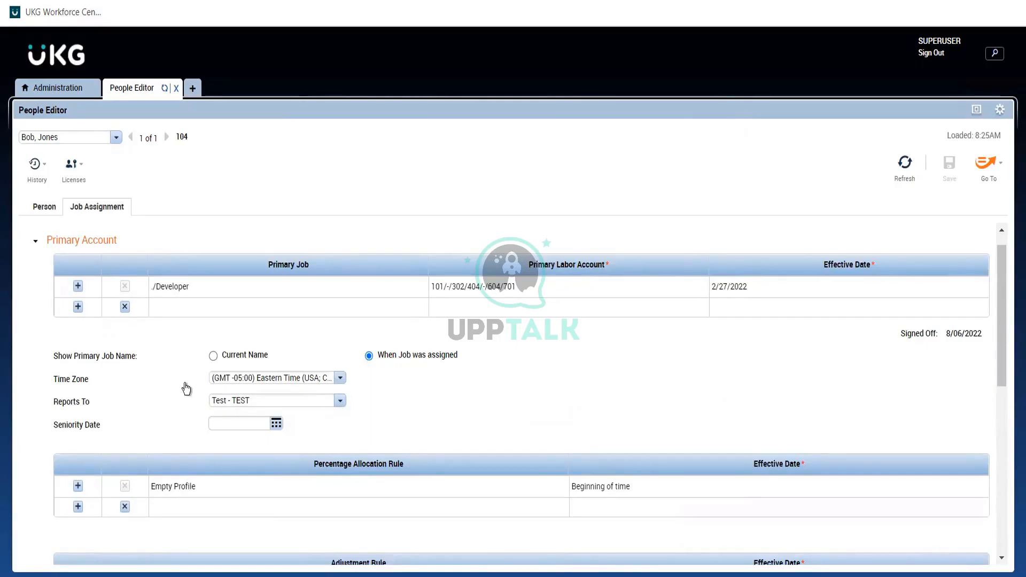
- Review the Time Zone and Reports To options and the Percentage Allocation Rule and Adjustment Rule tables under Primary Account
click(340, 379)
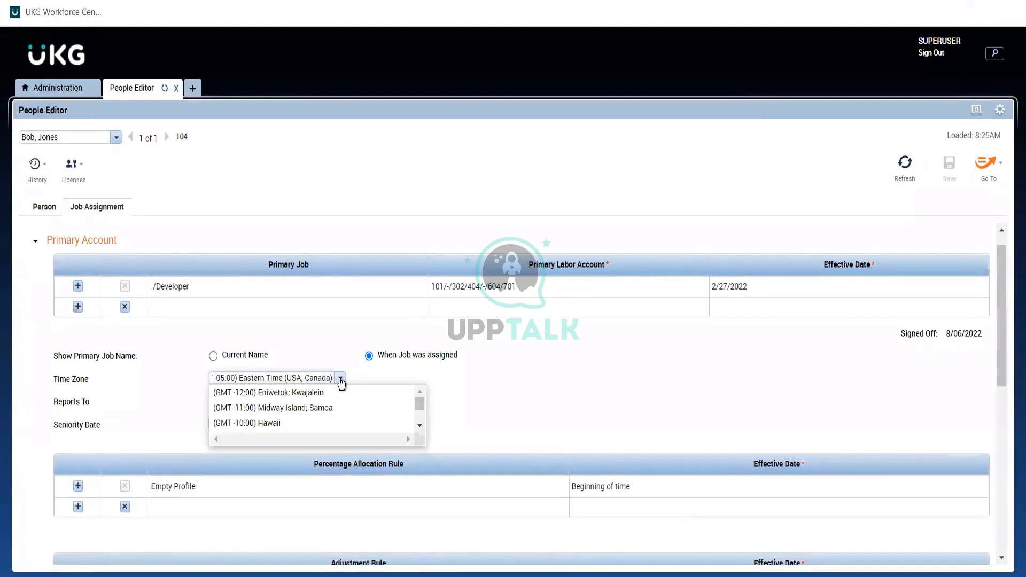
click(489, 382)
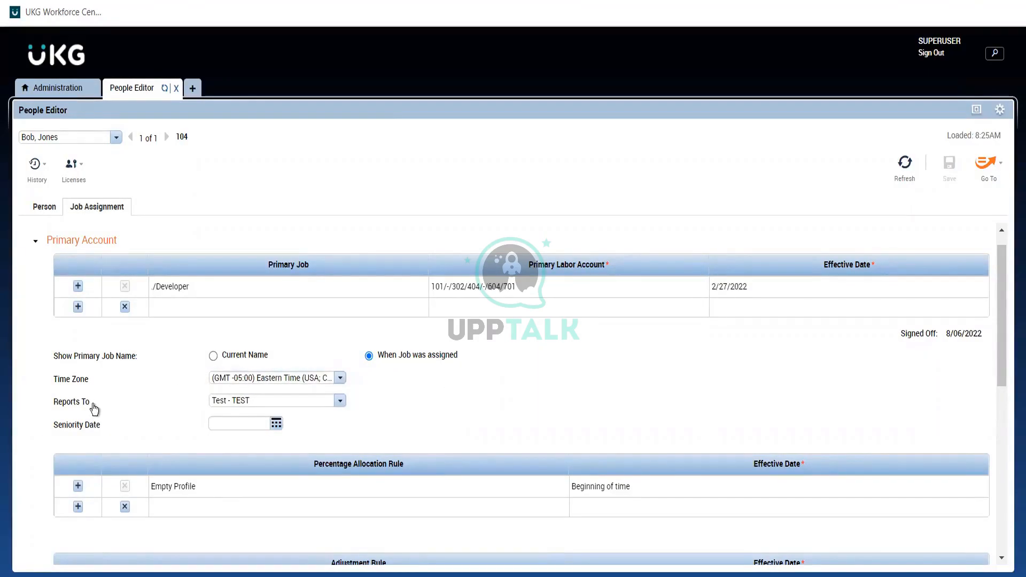
click(346, 405)
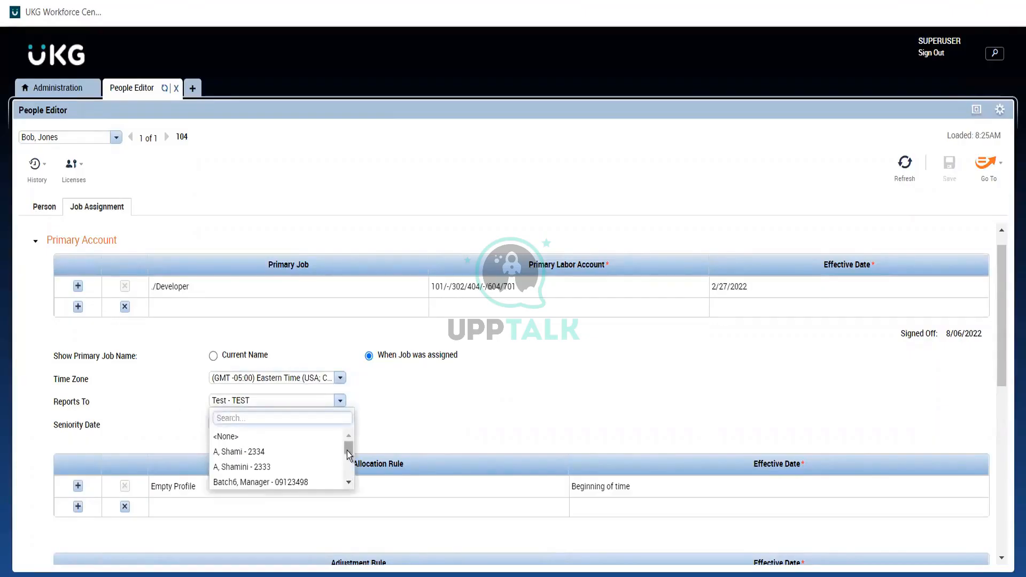
drag(347, 450, 380, 418)
click(381, 415)
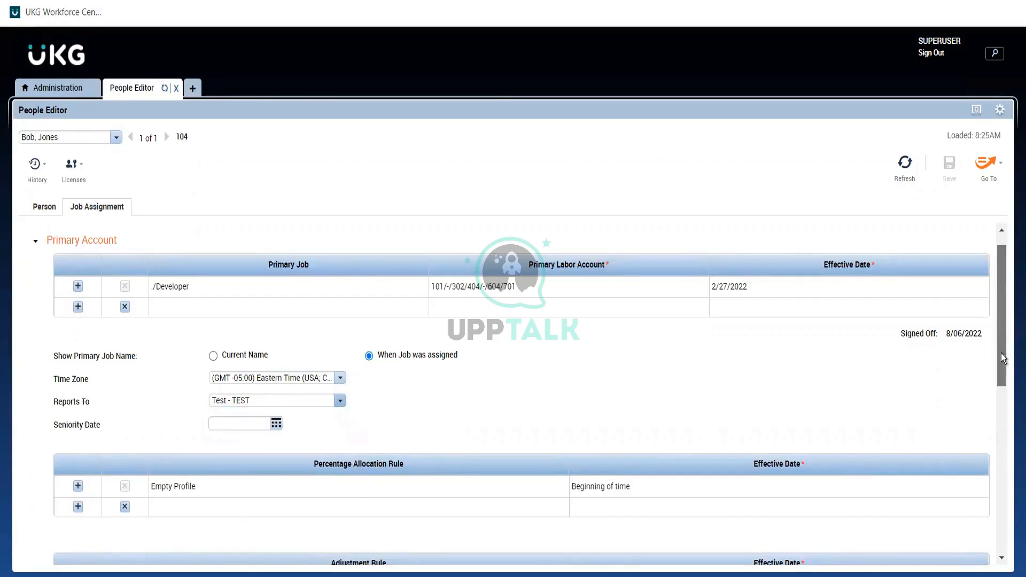
drag(1001, 354, 992, 457)
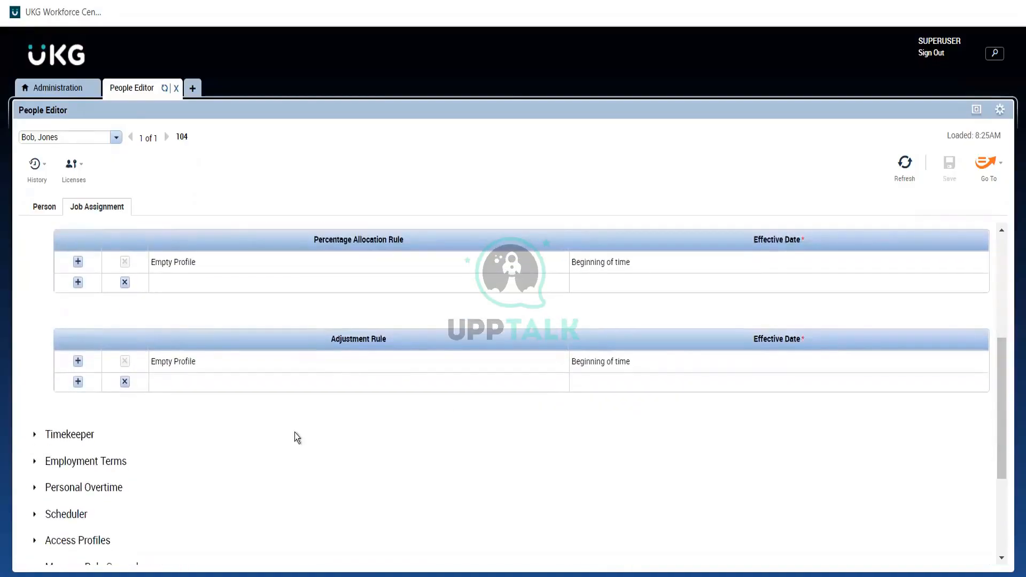
- Review the pay rule and wage fields under Timekeeper, check the Pay Policies in the Administration workspace's Setup, and collapse Timekeeper
click(75, 433)
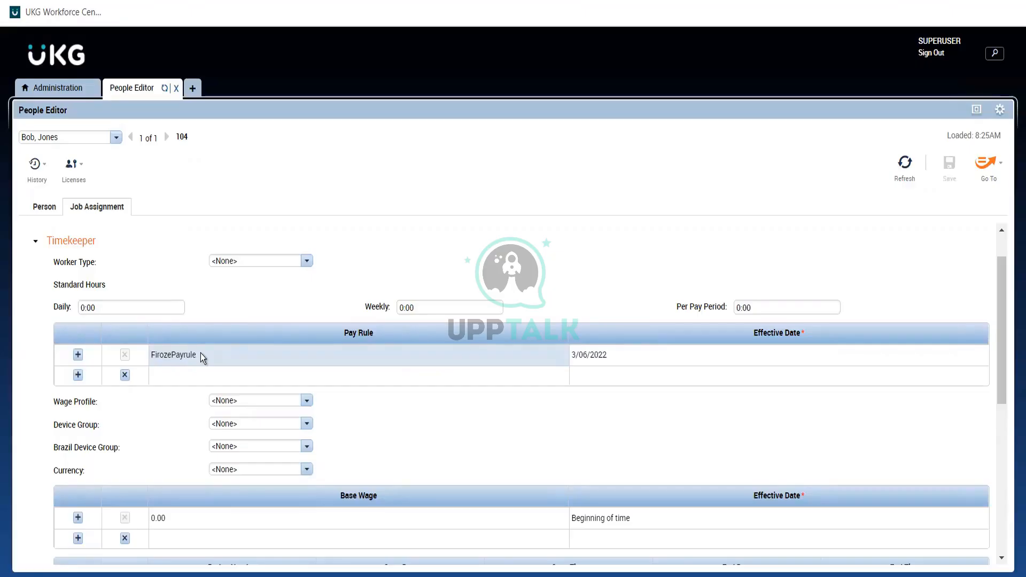
click(74, 94)
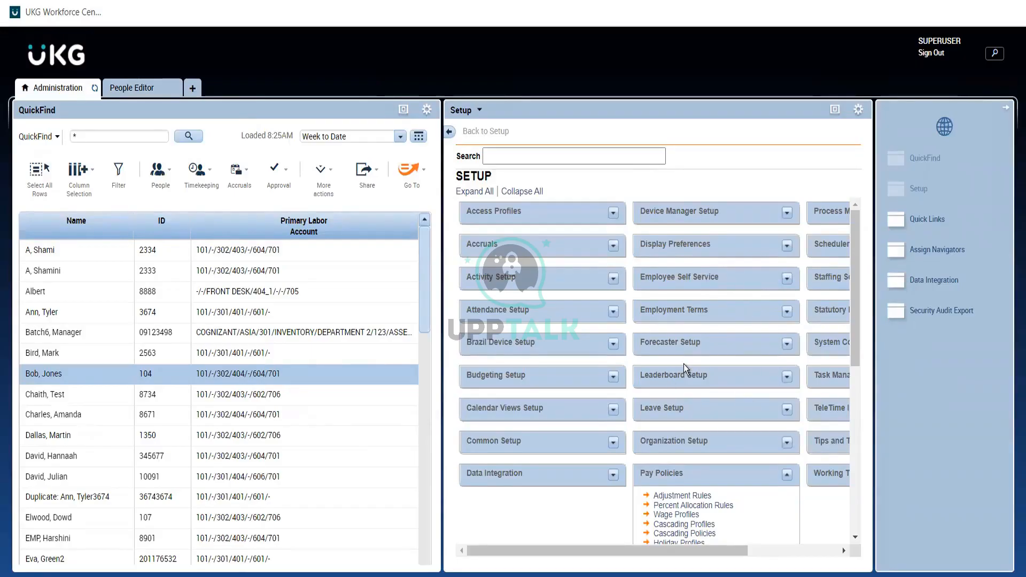
click(136, 97)
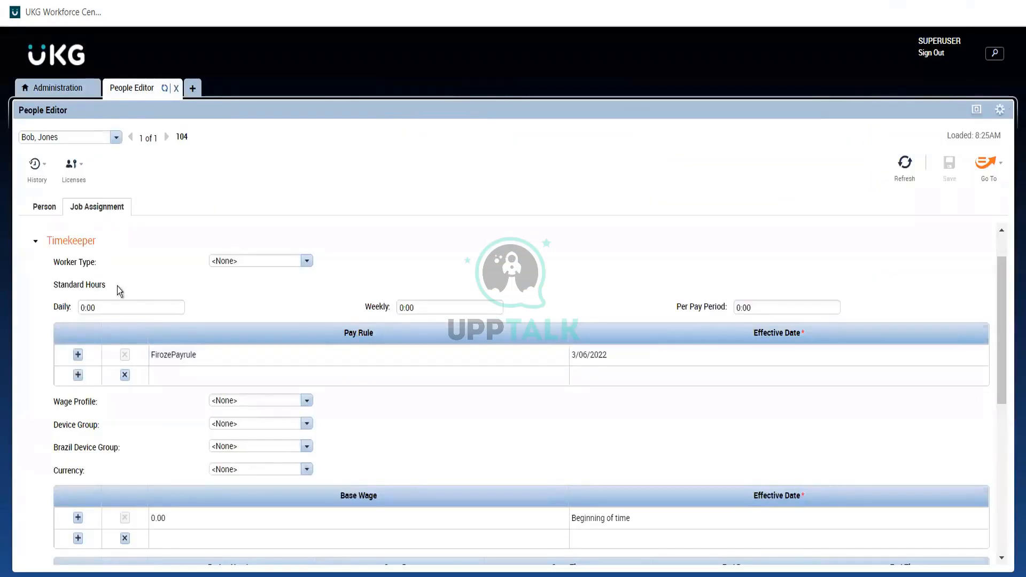
click(84, 243)
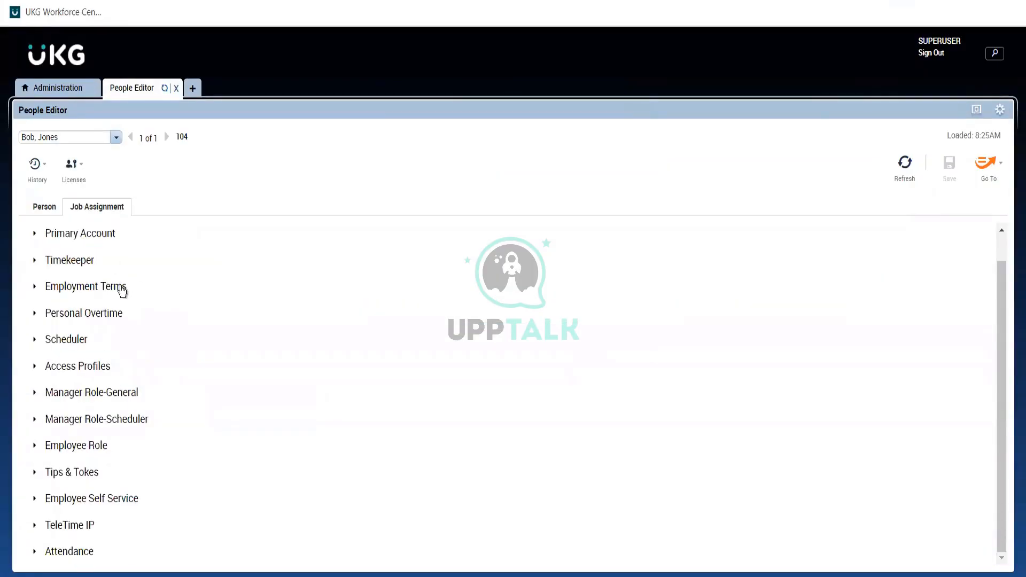
- Review the Employment Terms table and the function access and display profile fields under Access Profiles, collapsing each section after review
click(122, 288)
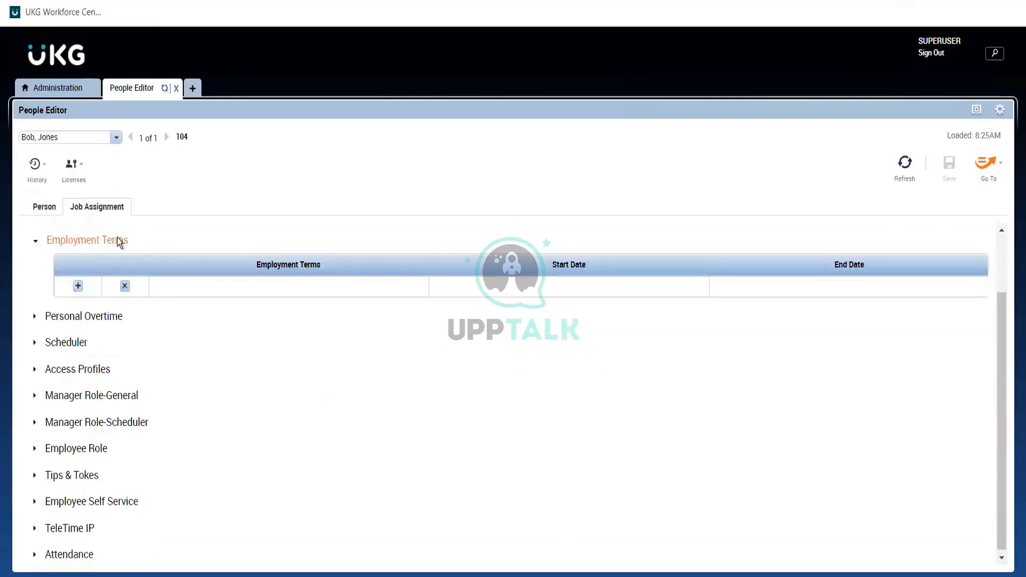
click(117, 238)
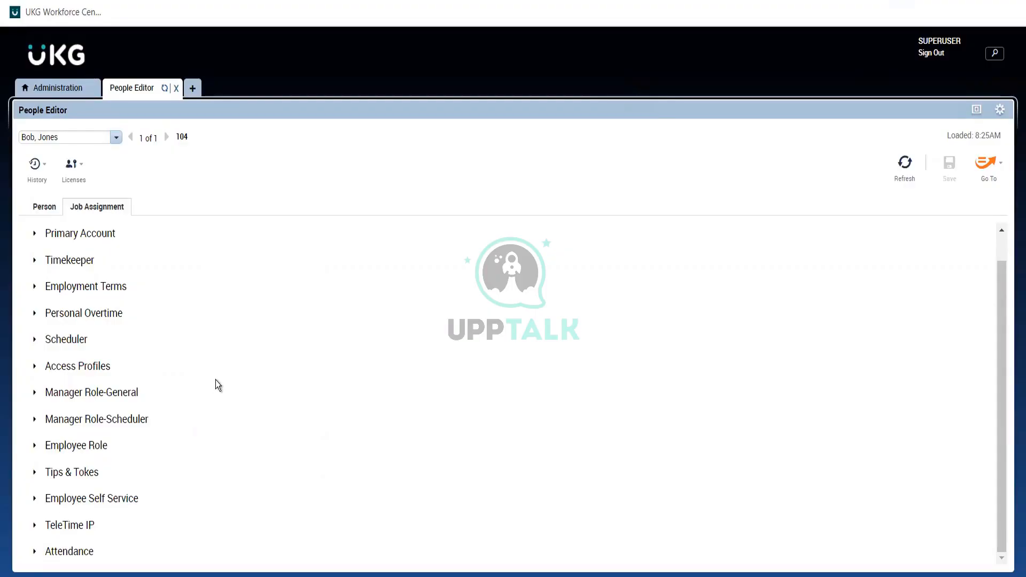
click(95, 372)
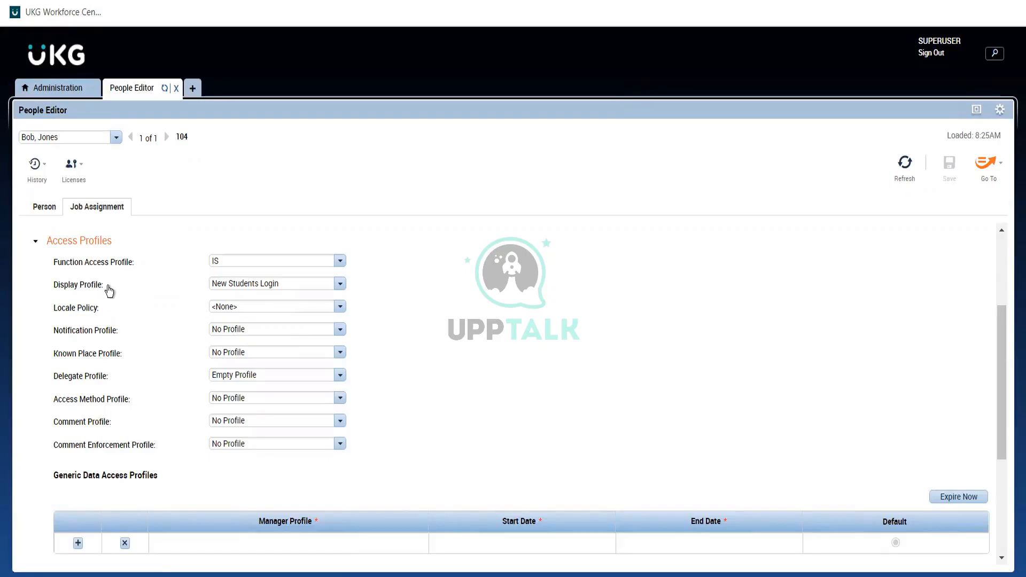
drag(112, 291, 30, 262)
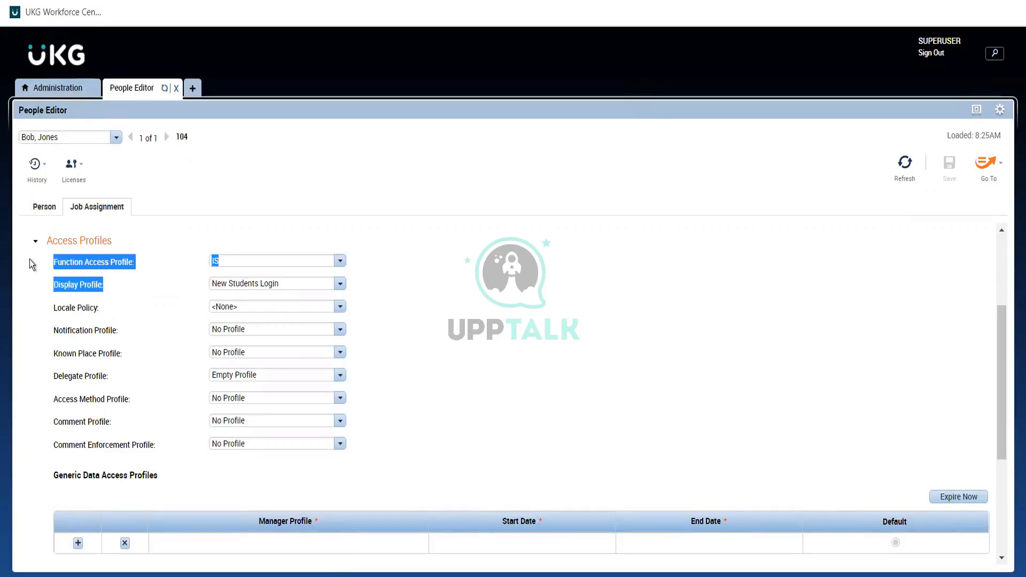
click(639, 289)
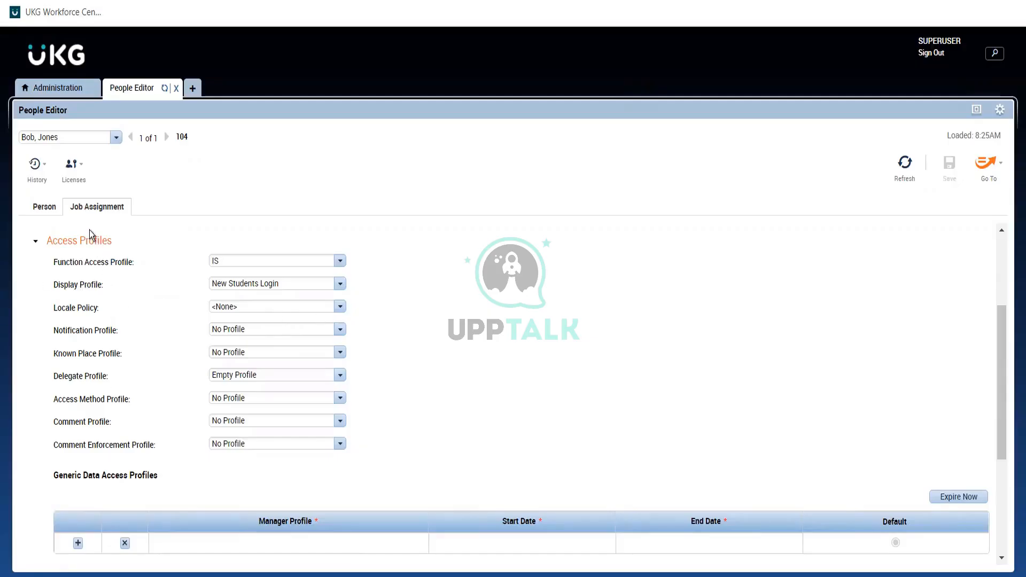
click(91, 244)
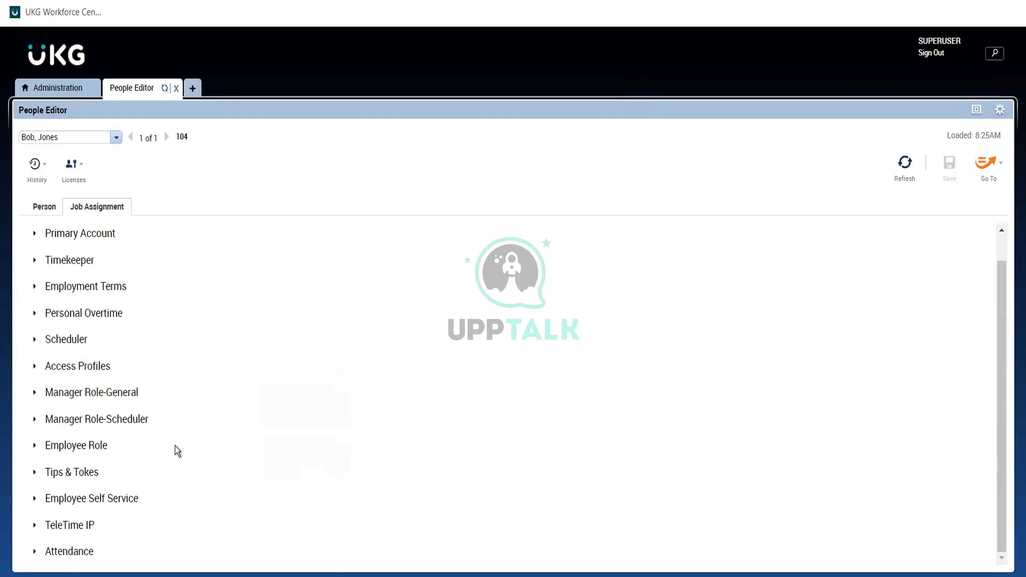
- Review the Time Entry Method choices and the transfer set, pay code and work rule profile fields under Employee Role
click(95, 447)
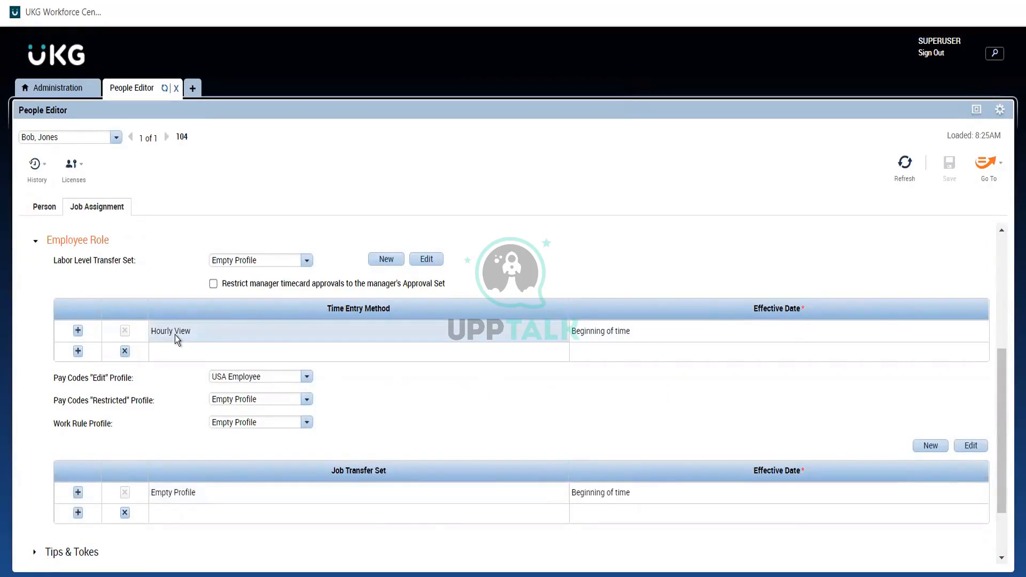
click(209, 355)
click(209, 355)
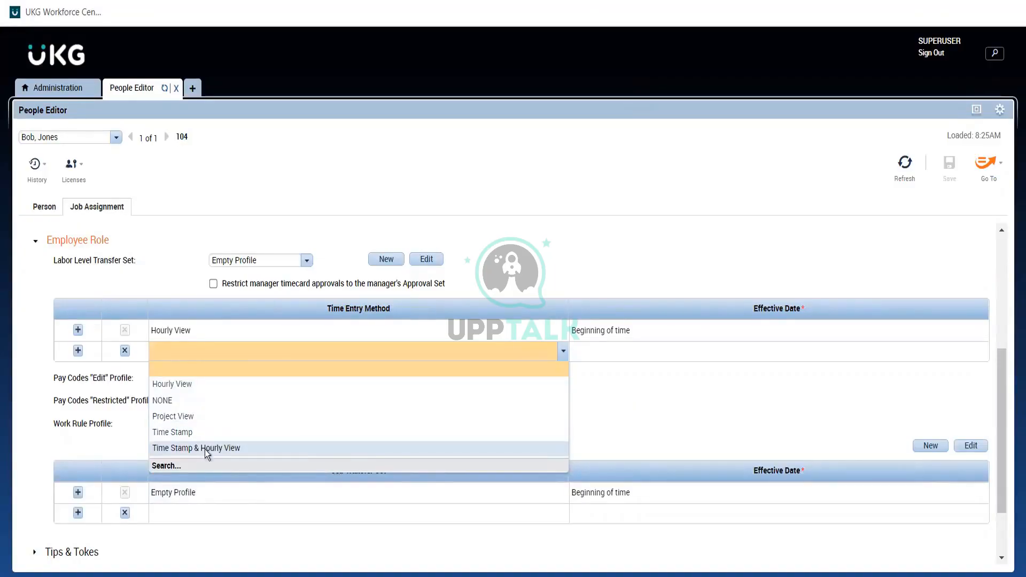
click(616, 427)
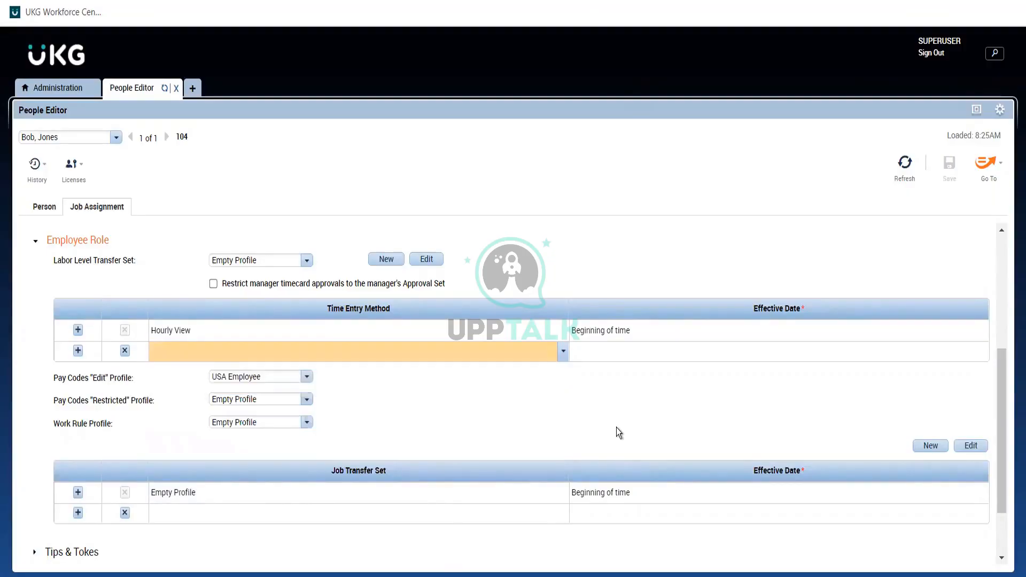
click(540, 350)
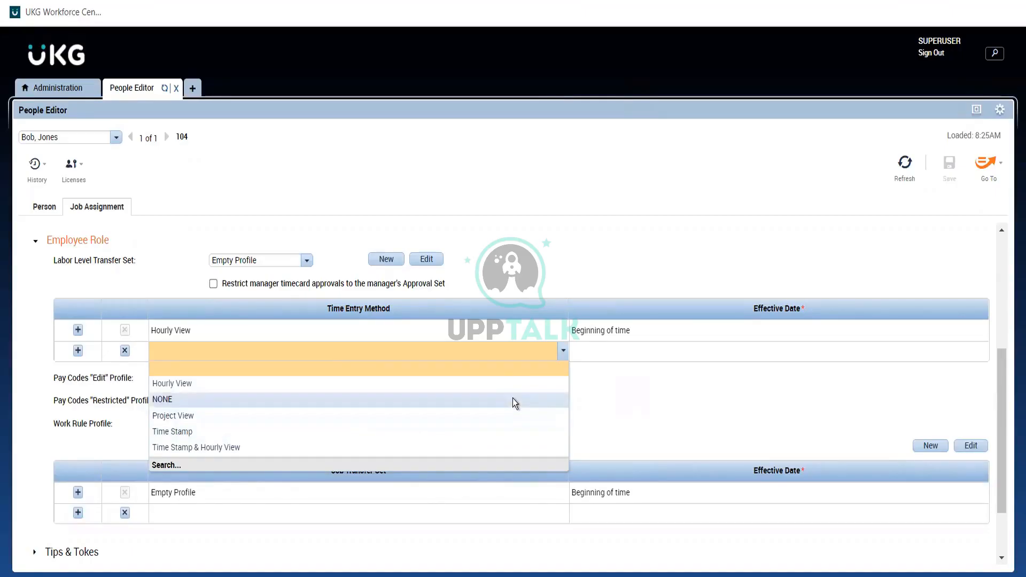
click(683, 410)
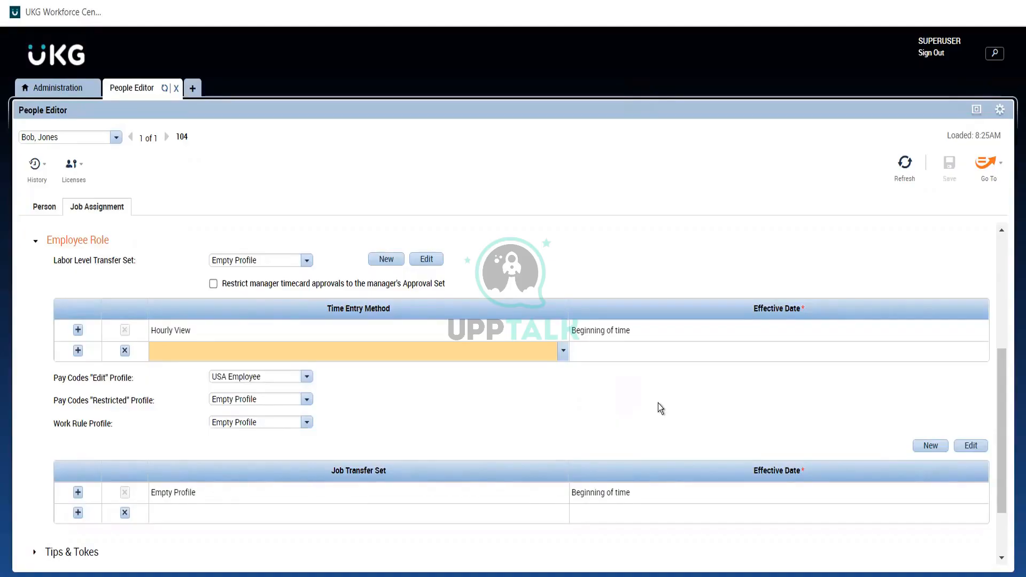
click(562, 351)
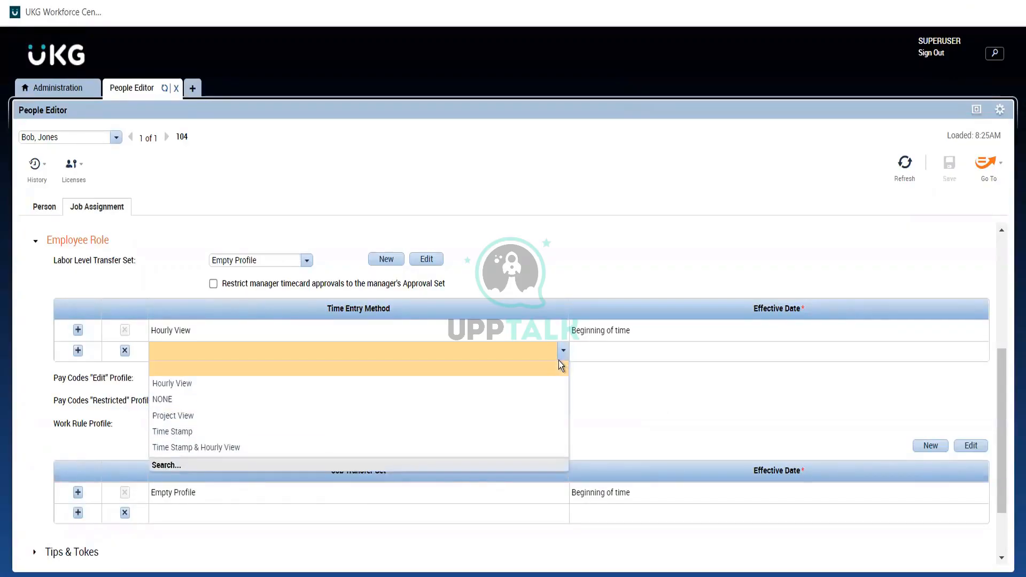
click(559, 360)
click(489, 429)
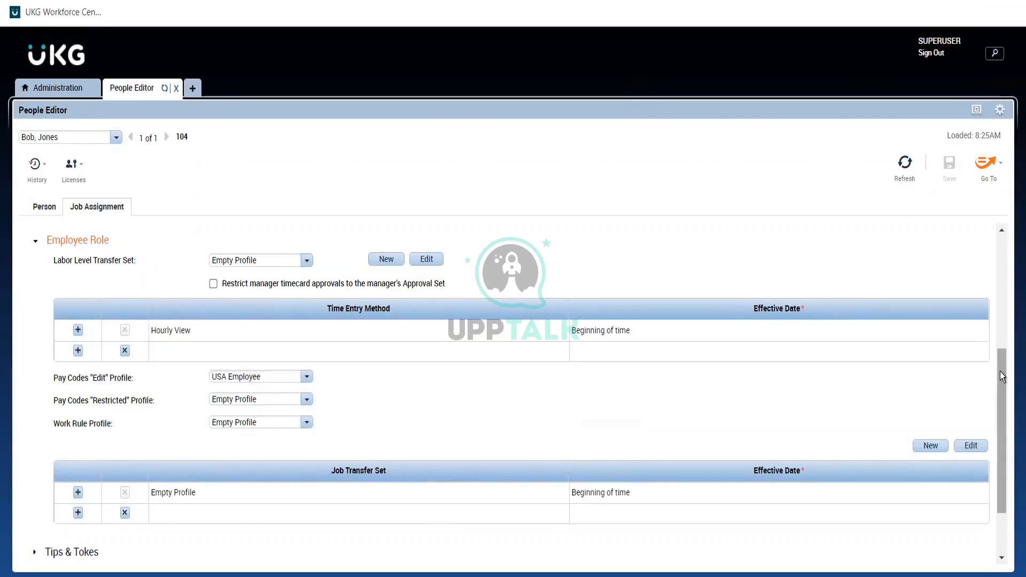
- Review the Override Value Profiles field under Employee Self Service and collapse the section
drag(1000, 371, 999, 437)
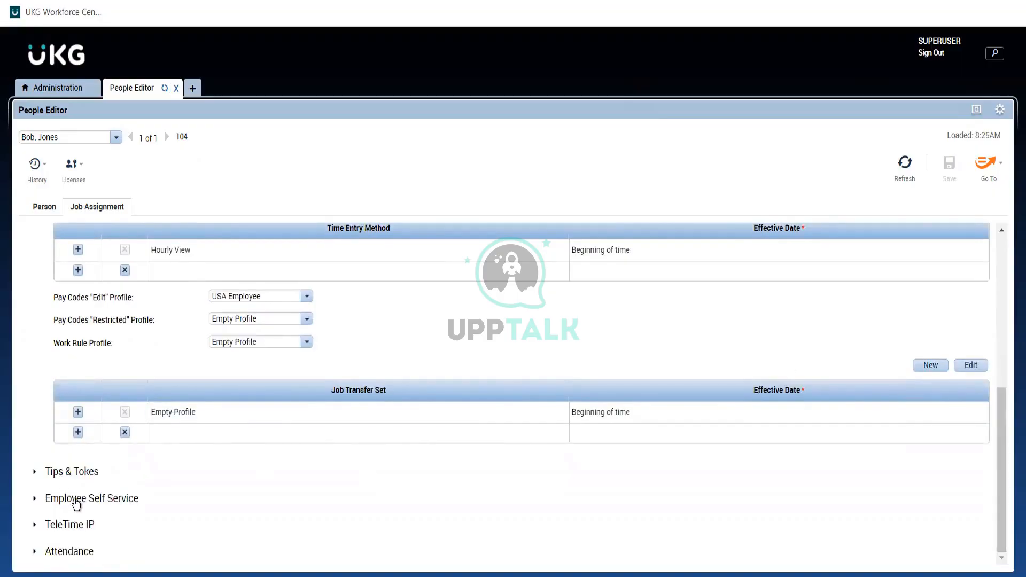
click(114, 503)
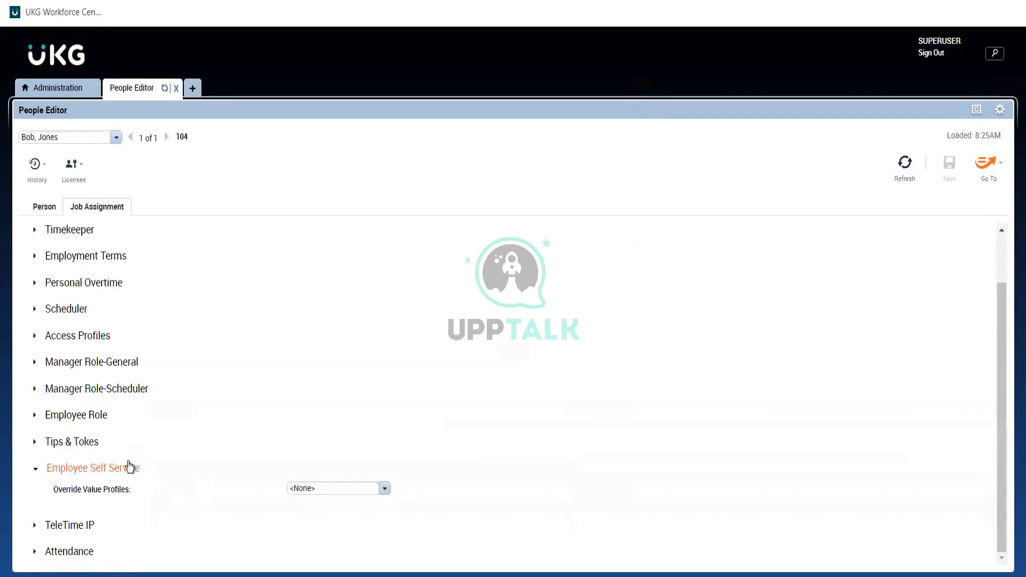
click(107, 468)
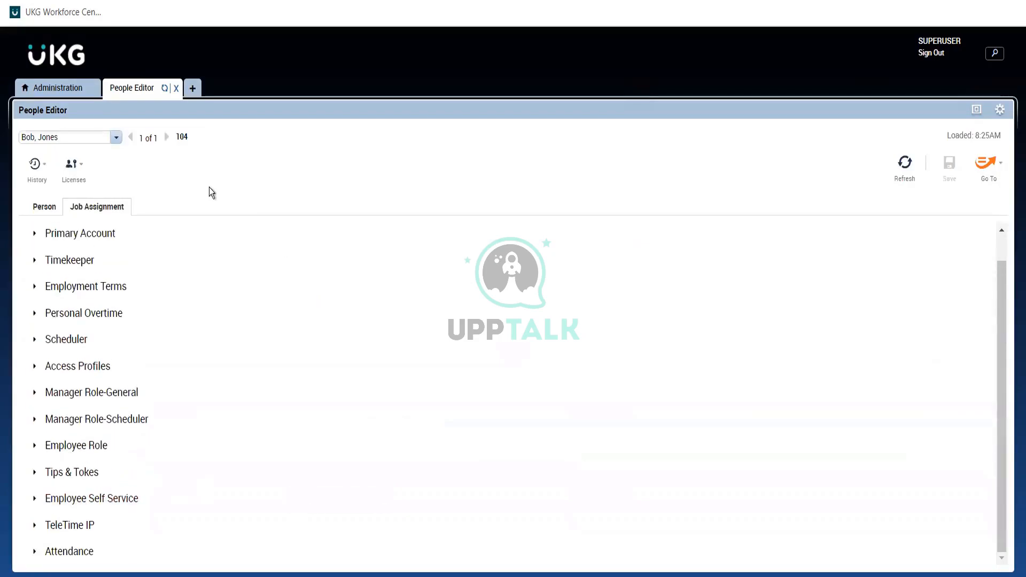
- Open the selected employee's timecard from the Administration workspace and set its time period to Current Pay Period
click(68, 89)
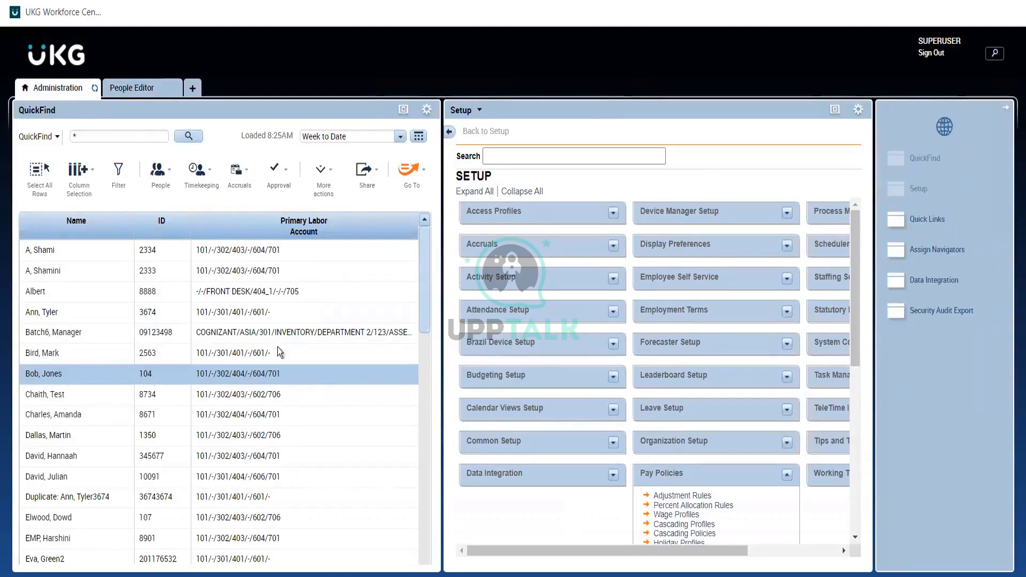
click(415, 178)
click(416, 178)
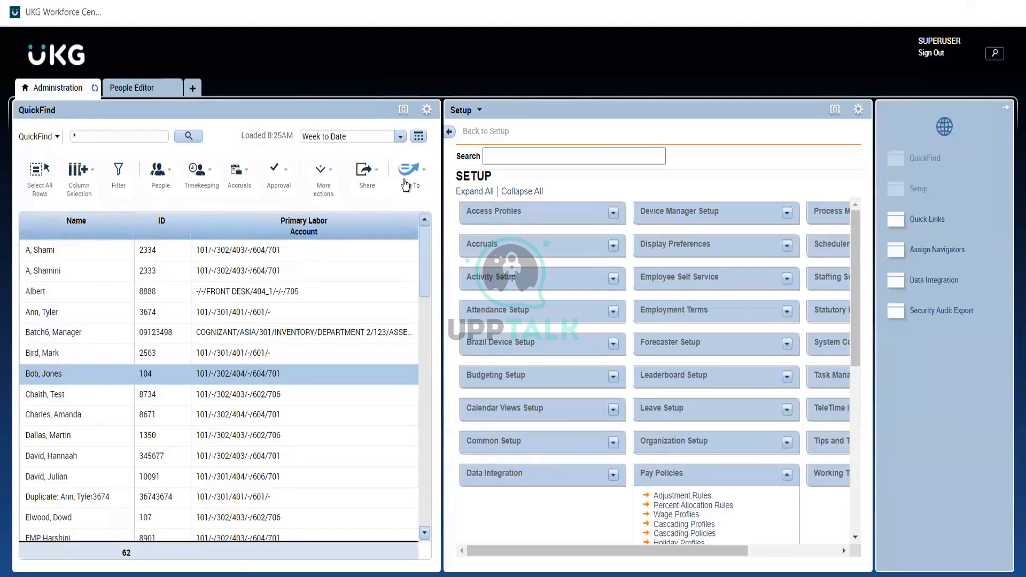
click(406, 186)
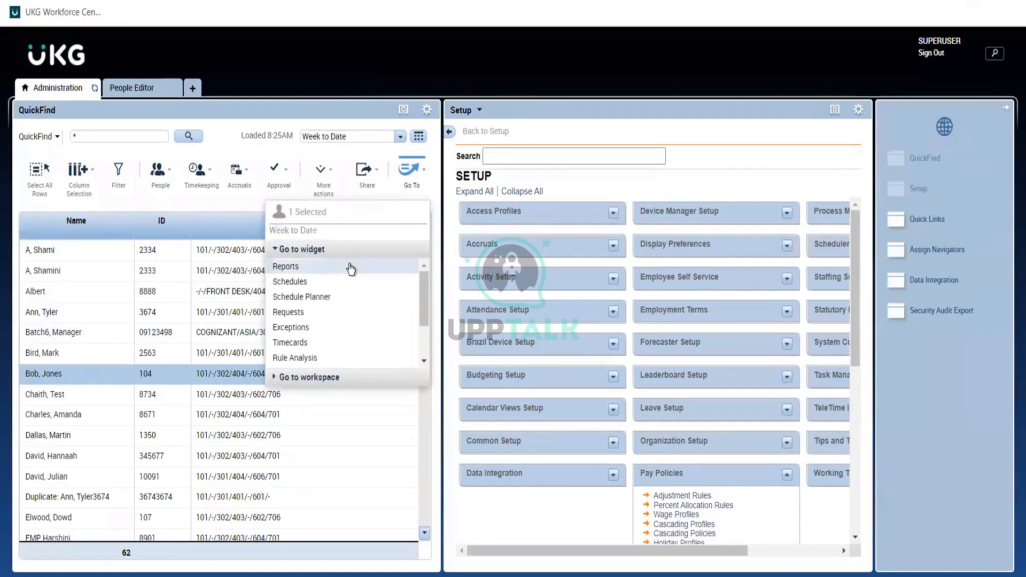
click(292, 347)
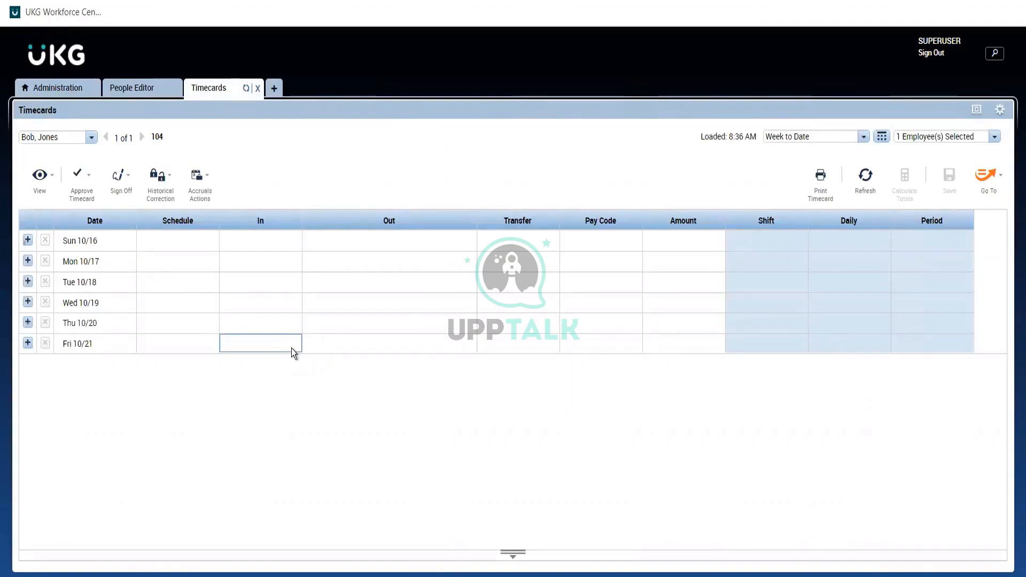
click(864, 138)
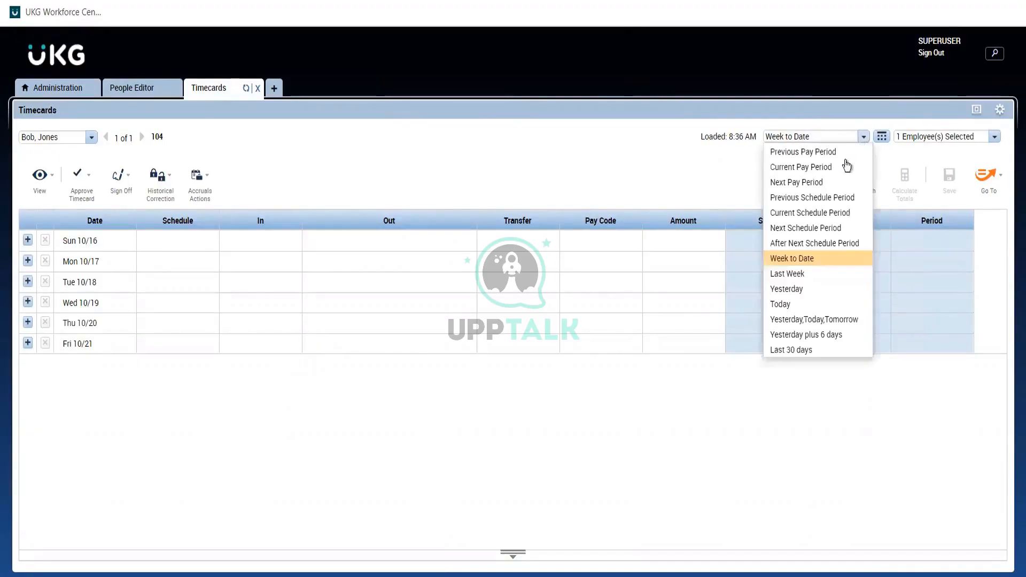
click(801, 167)
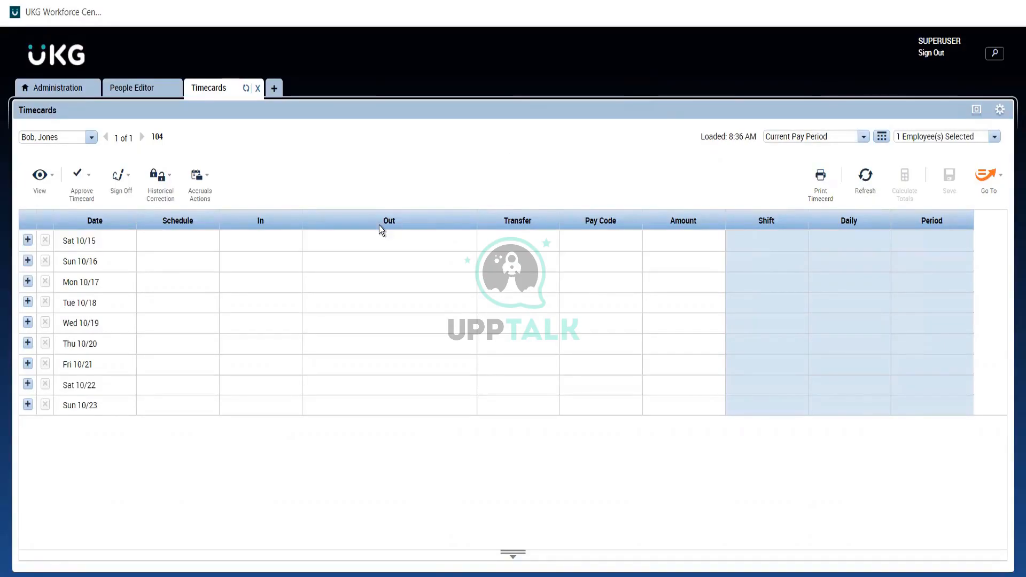
click(294, 264)
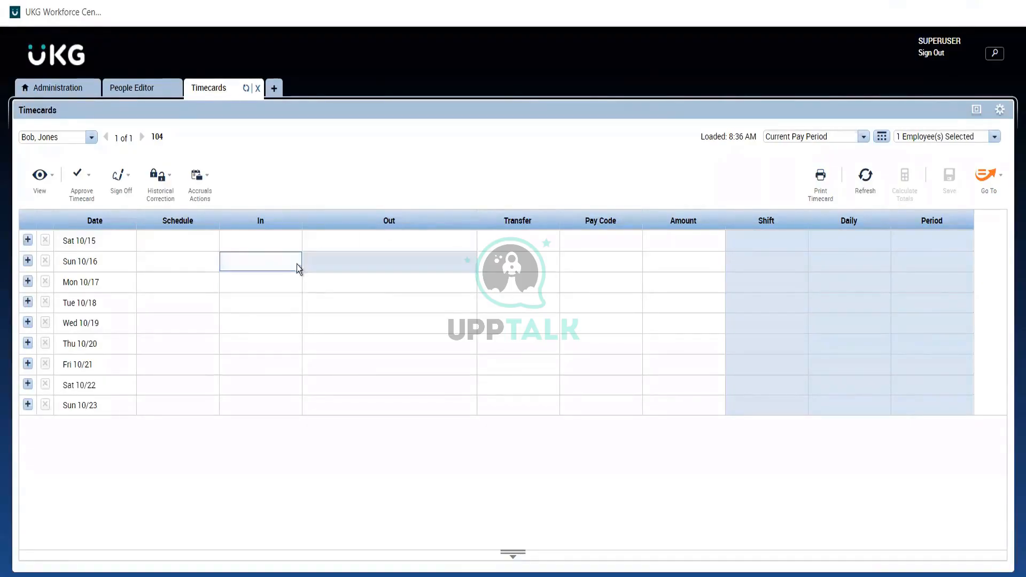
click(401, 260)
click(273, 261)
click(326, 262)
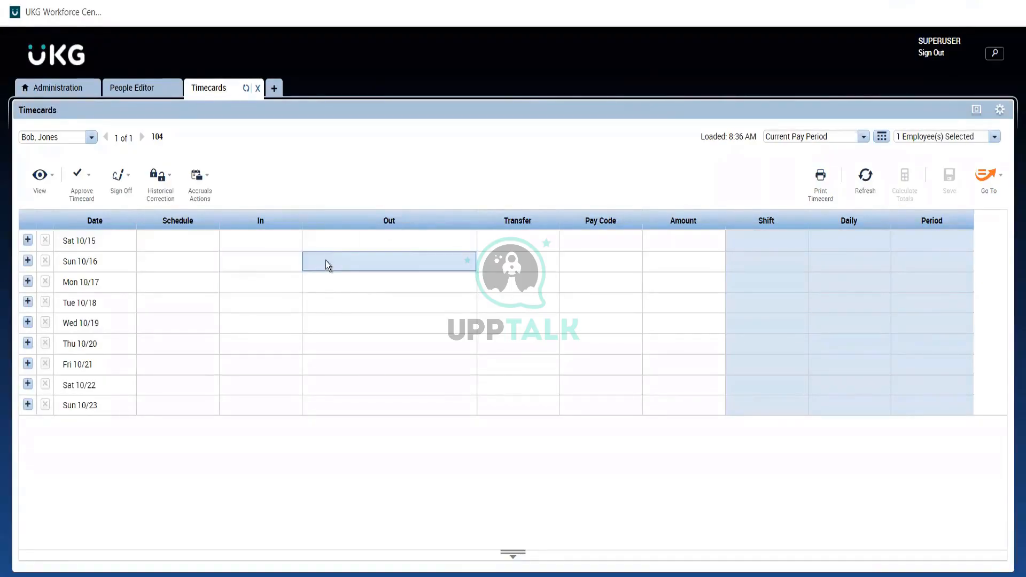
click(256, 265)
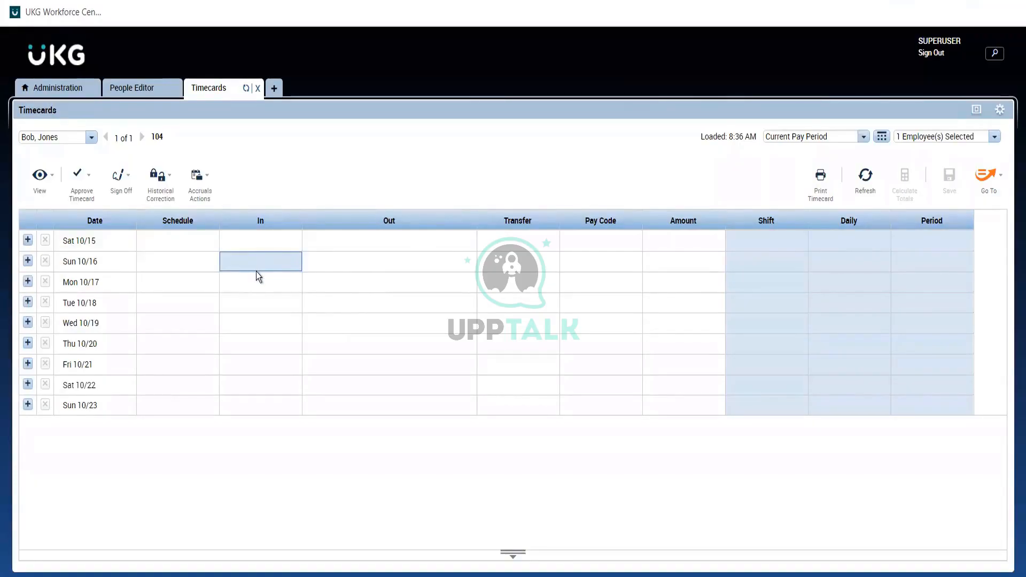
click(256, 269)
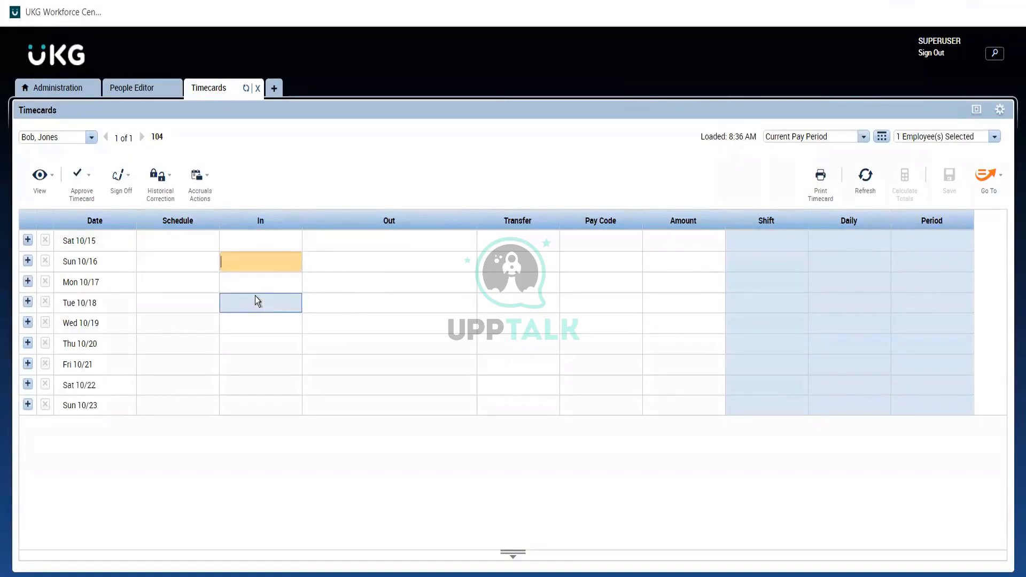
- Enter an In punch of 9a and an Out punch of 5p for Mon 10/17 and save the timecard
click(248, 284)
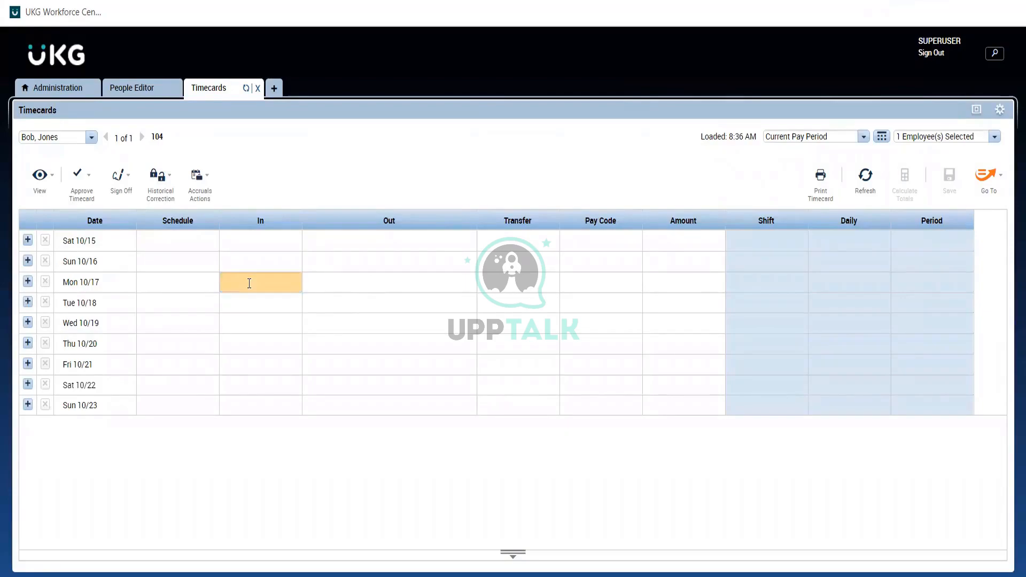
text(9a)
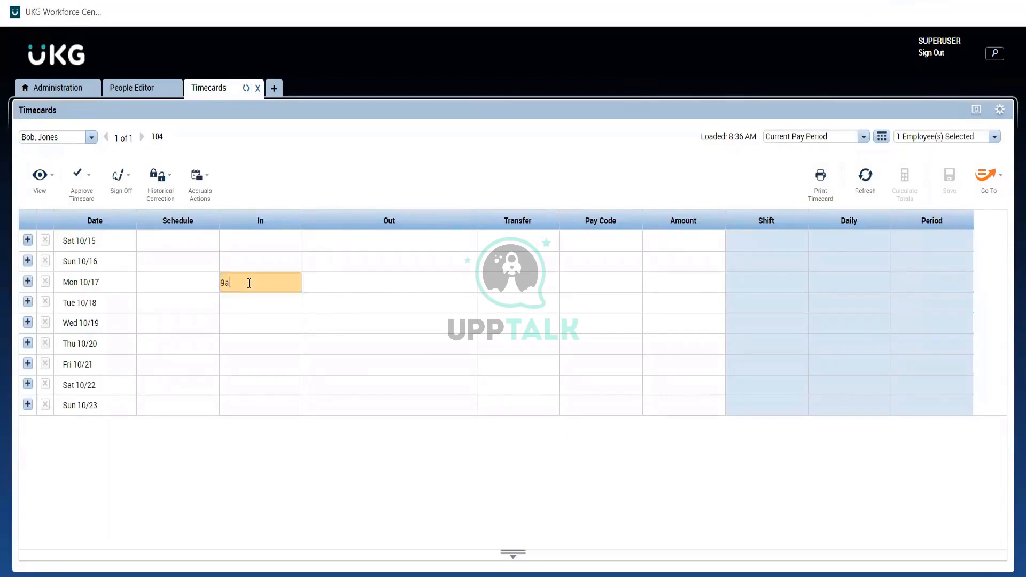
click(386, 289)
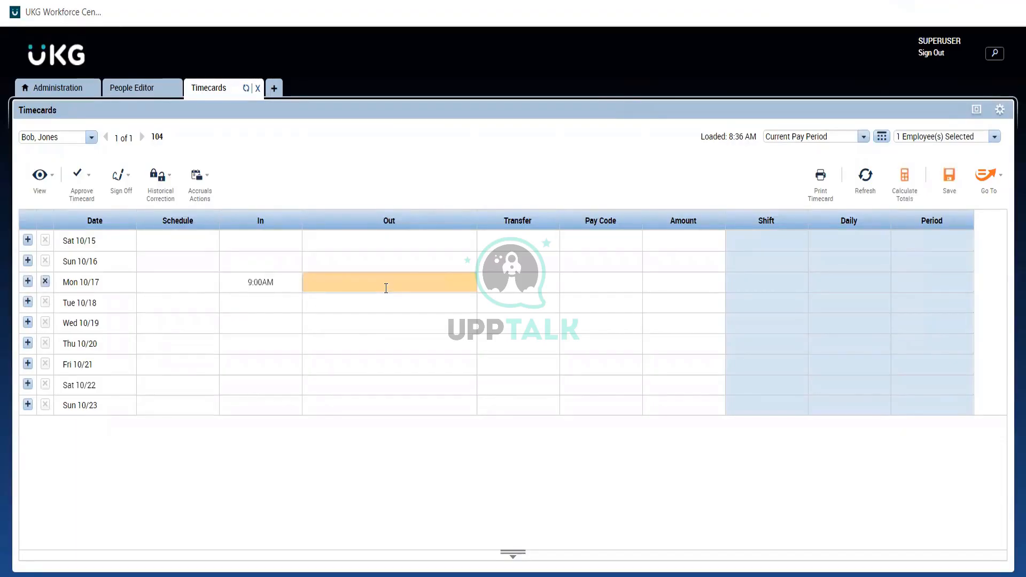
text(5p)
key(Return)
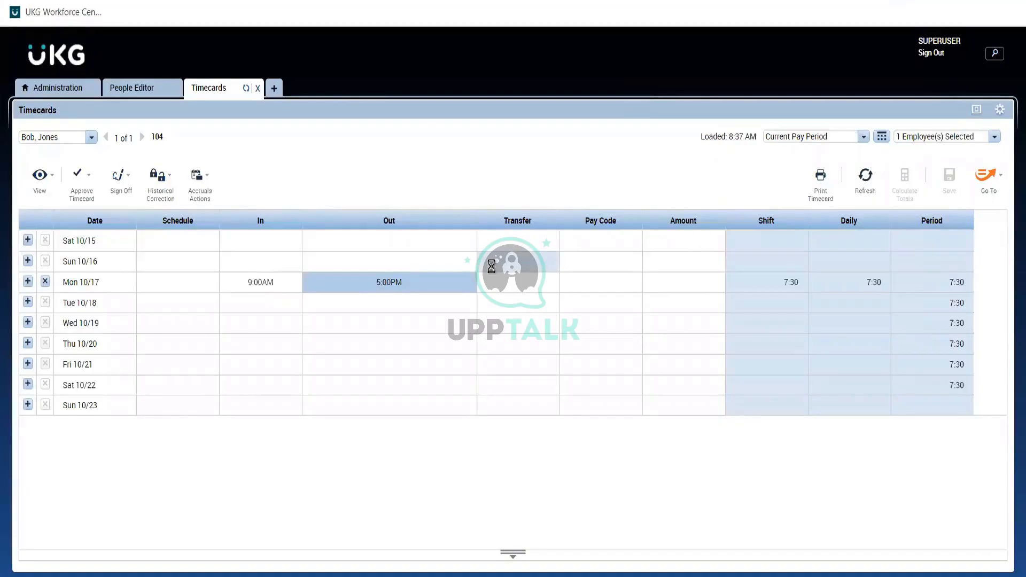
click(289, 281)
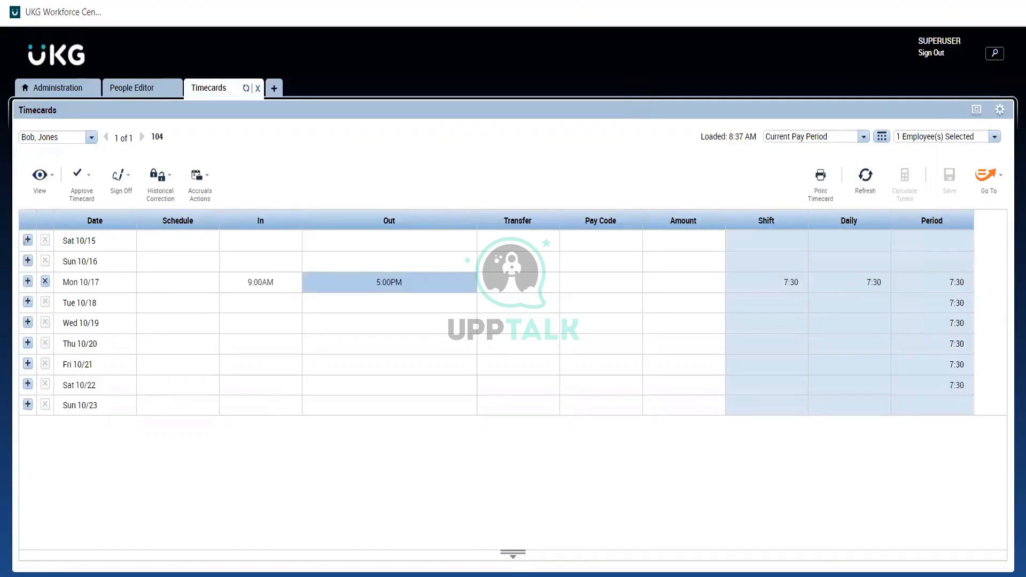
- Expand the timecard's detail area and review the Totals with their grouping choices, and the Accruals balances
click(513, 554)
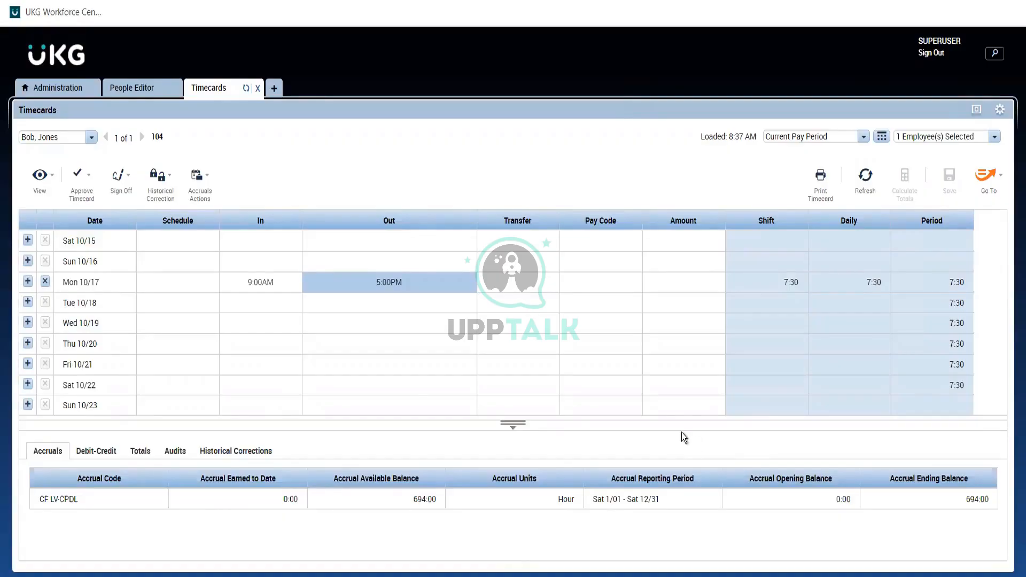
click(139, 452)
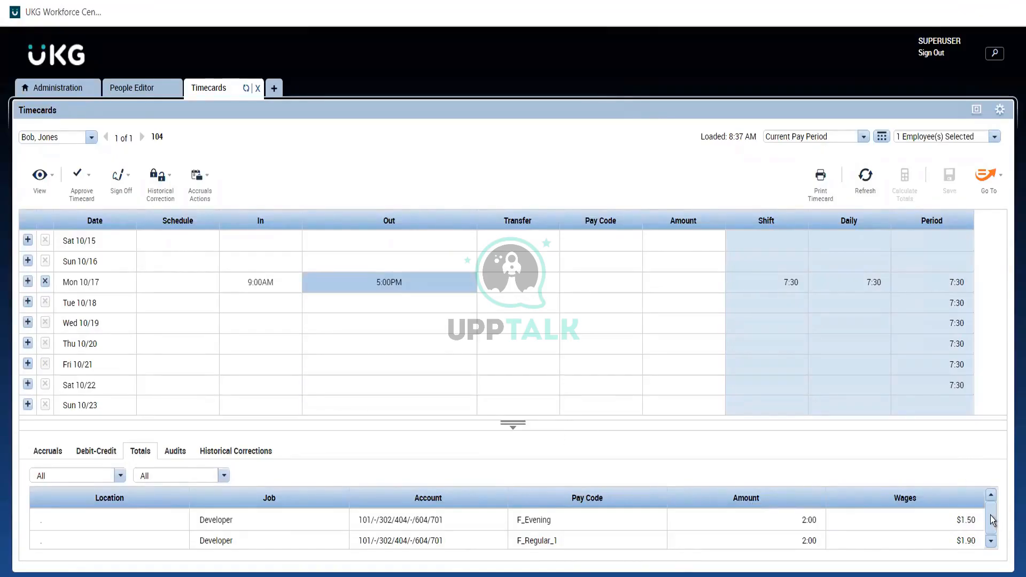
drag(990, 516, 993, 543)
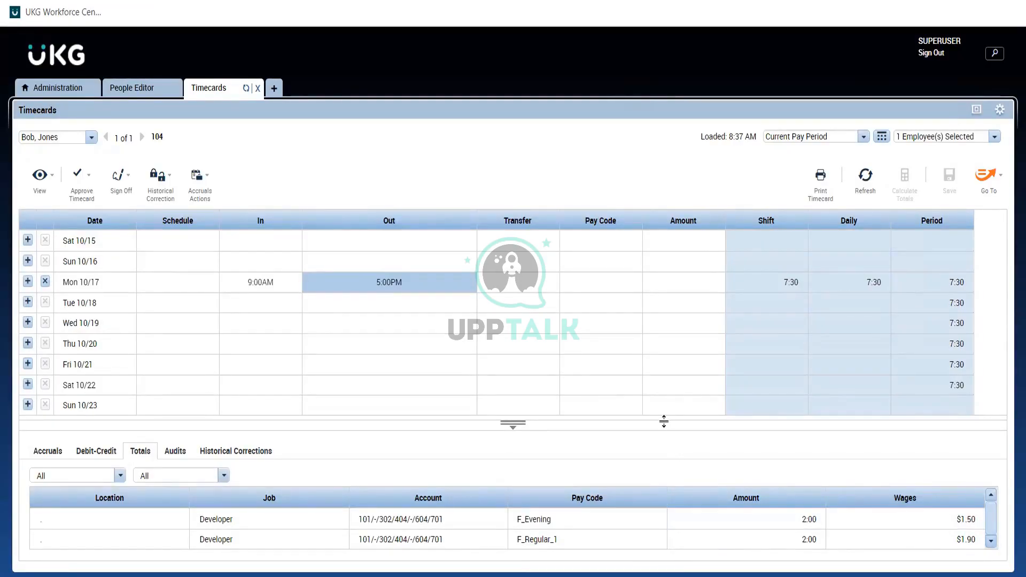
drag(663, 422, 666, 401)
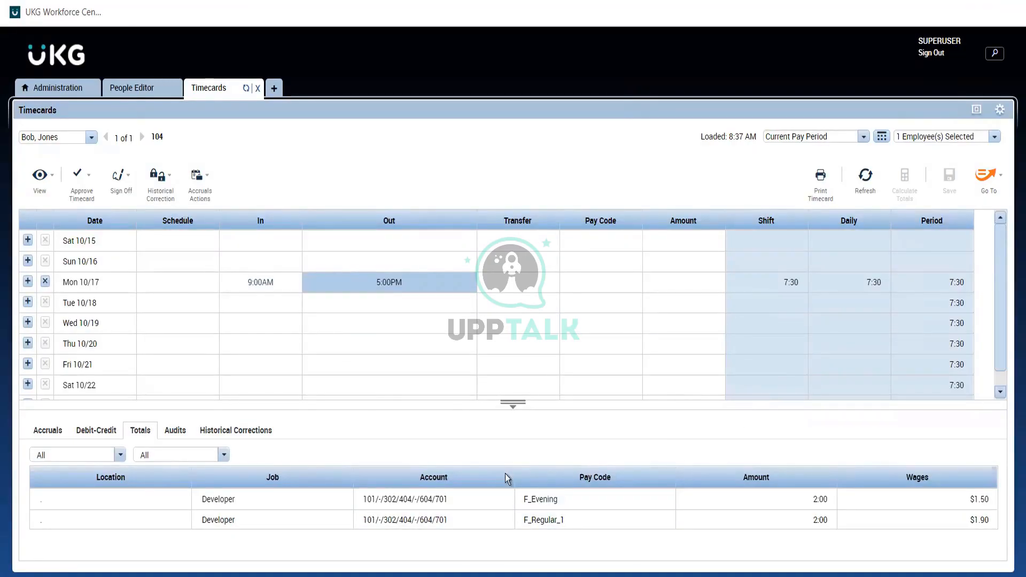
click(221, 457)
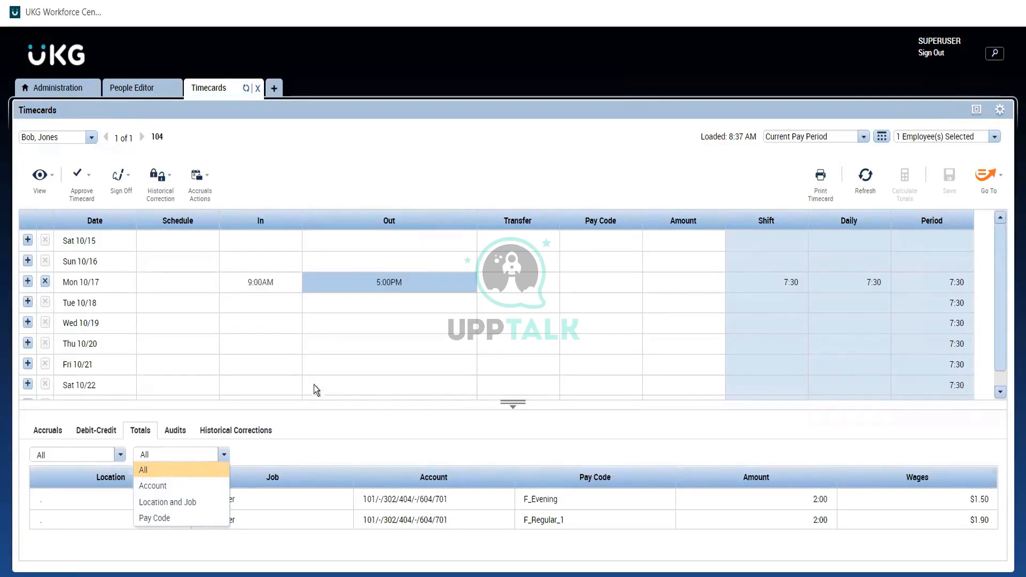
click(301, 337)
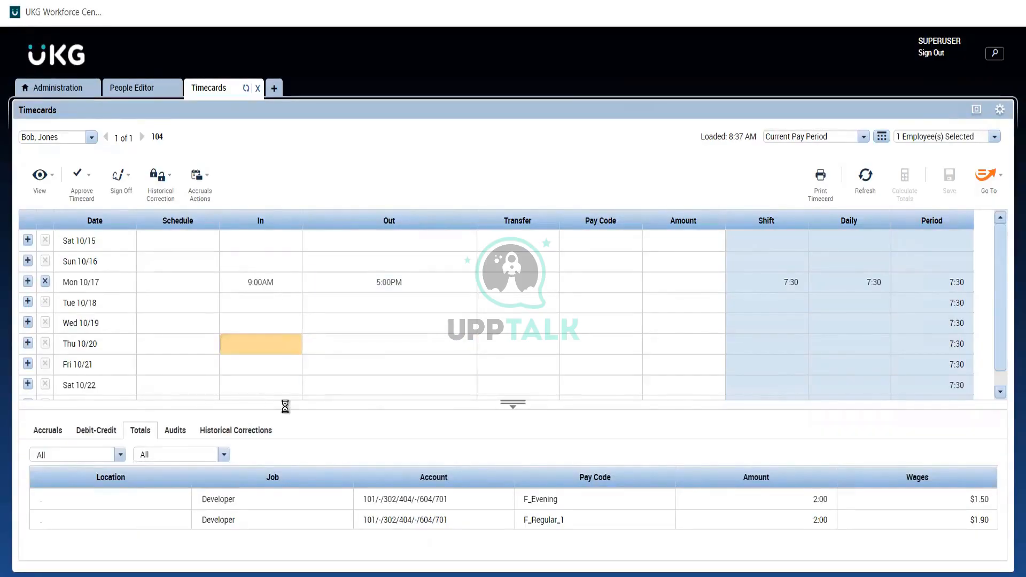
click(52, 432)
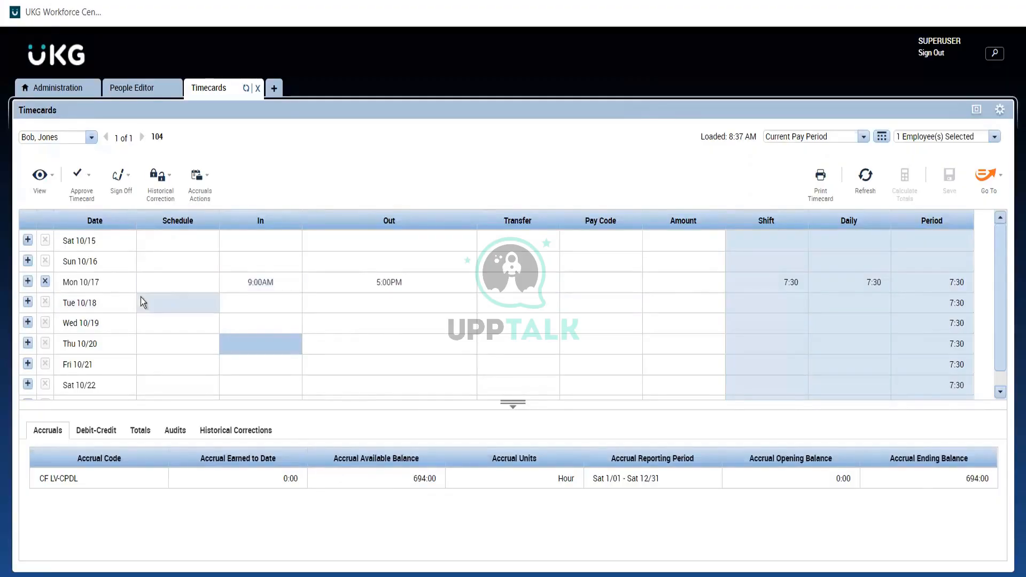
- Add the CF Vacation pay code for Tue 10/18 with the amount Full sched day and save the timecard
click(615, 314)
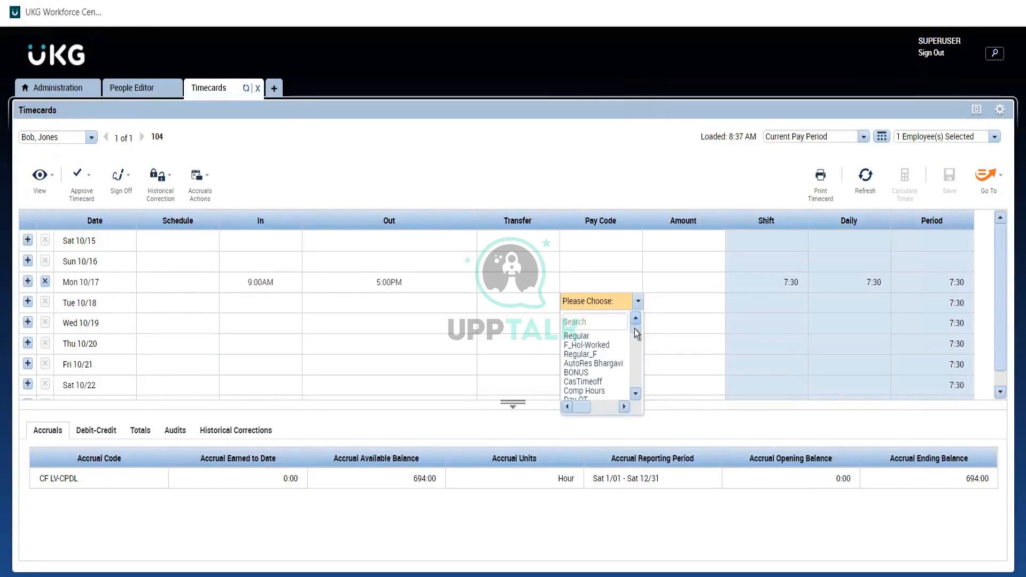
mouse_move(634, 332)
mouse_down()
mouse_move(636, 341)
mouse_move(636, 324)
mouse_up()
click(586, 355)
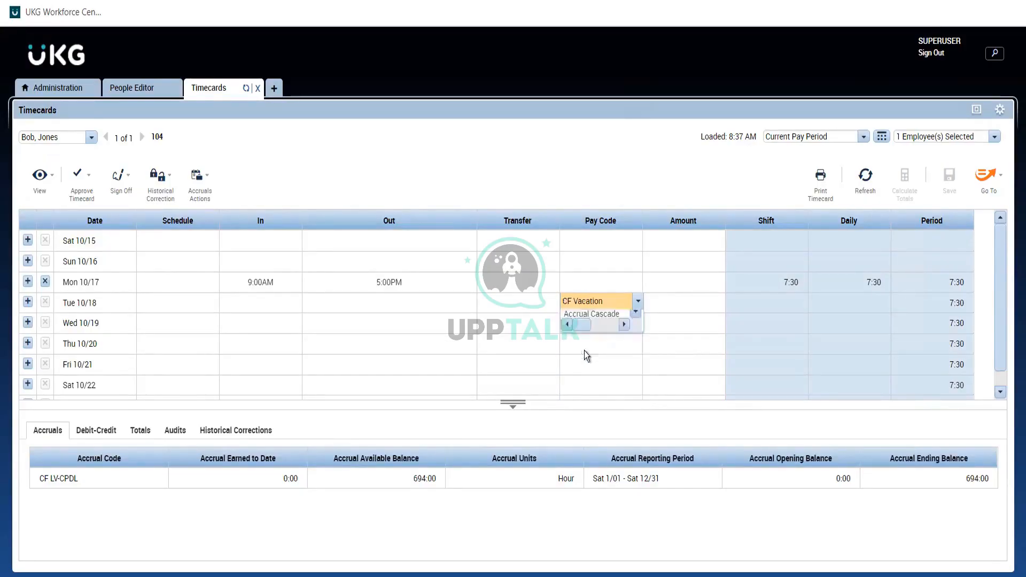
click(713, 303)
click(703, 299)
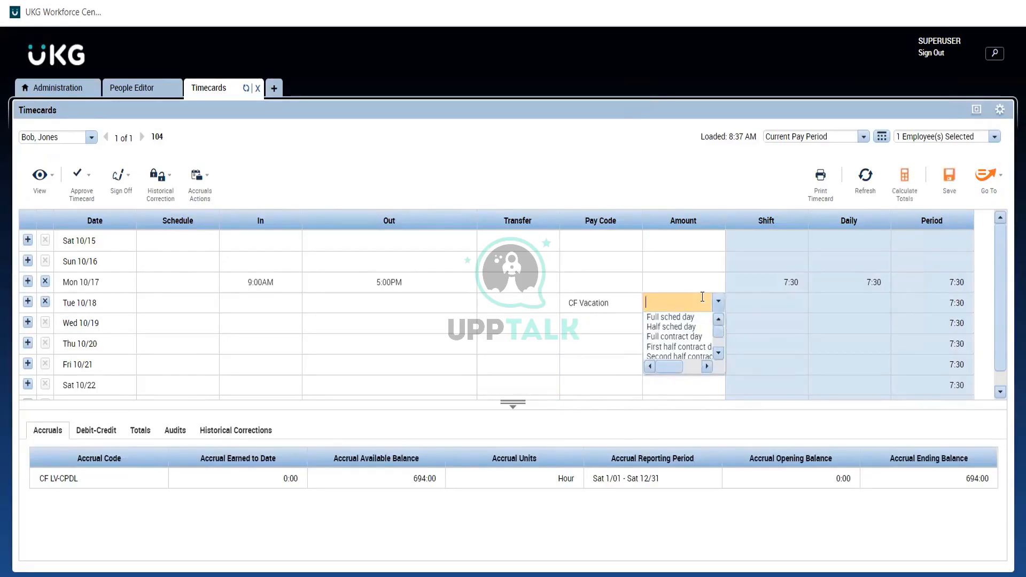
click(690, 315)
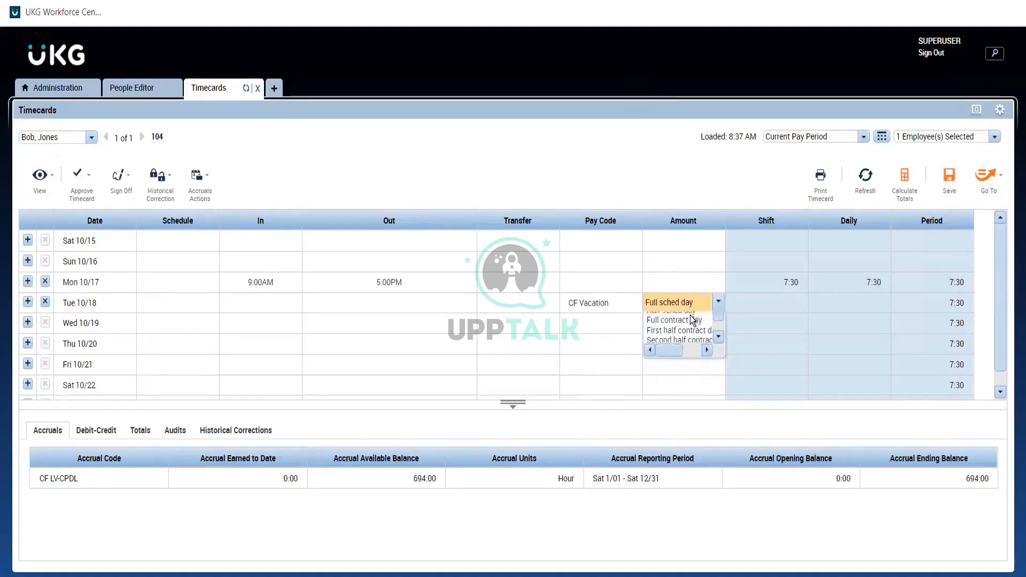
click(636, 169)
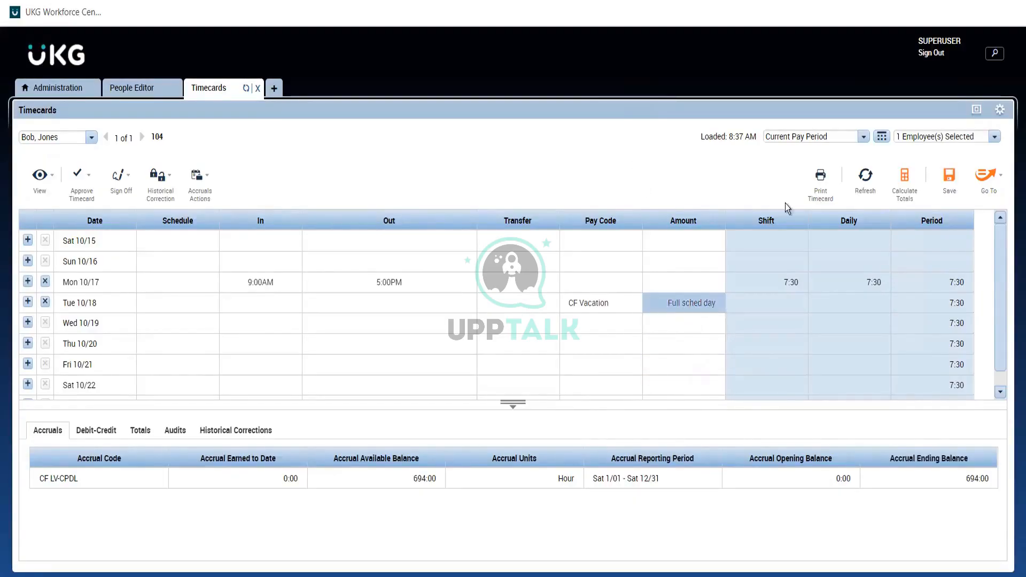
click(958, 189)
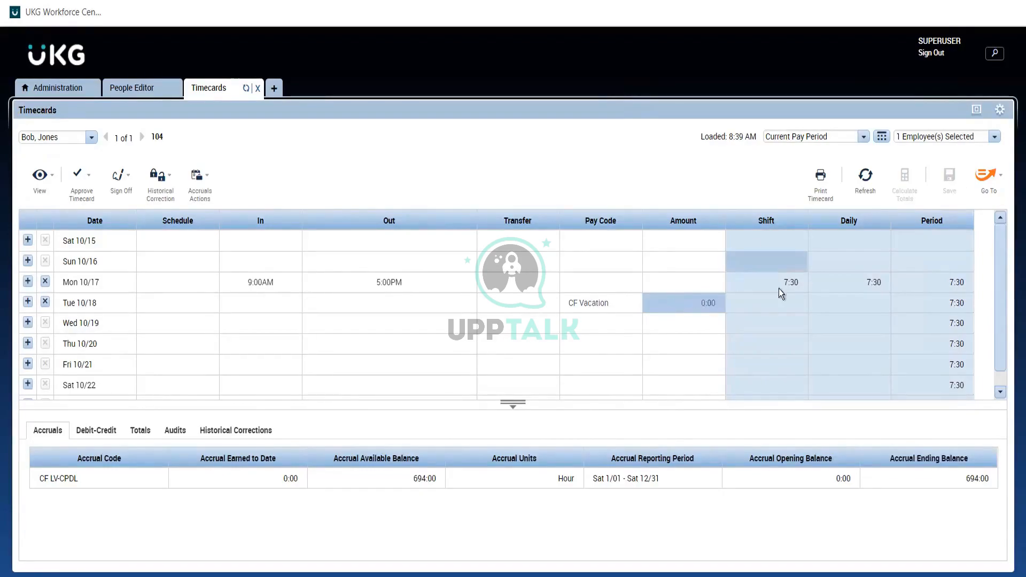
- Set the CF Vacation amount for Tue 10/18 to 8 hours and save the timecard
click(687, 303)
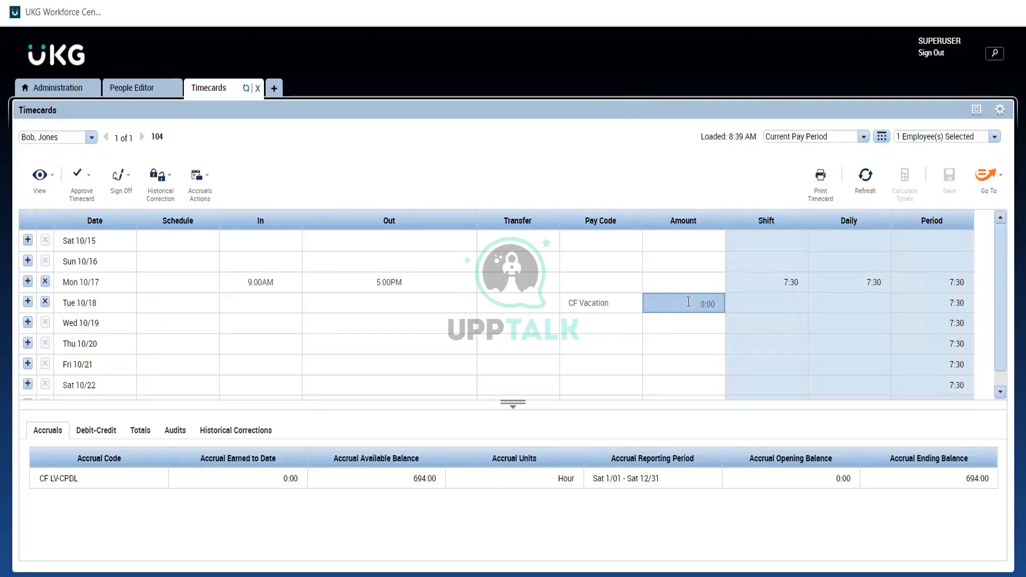
click(687, 303)
text(8)
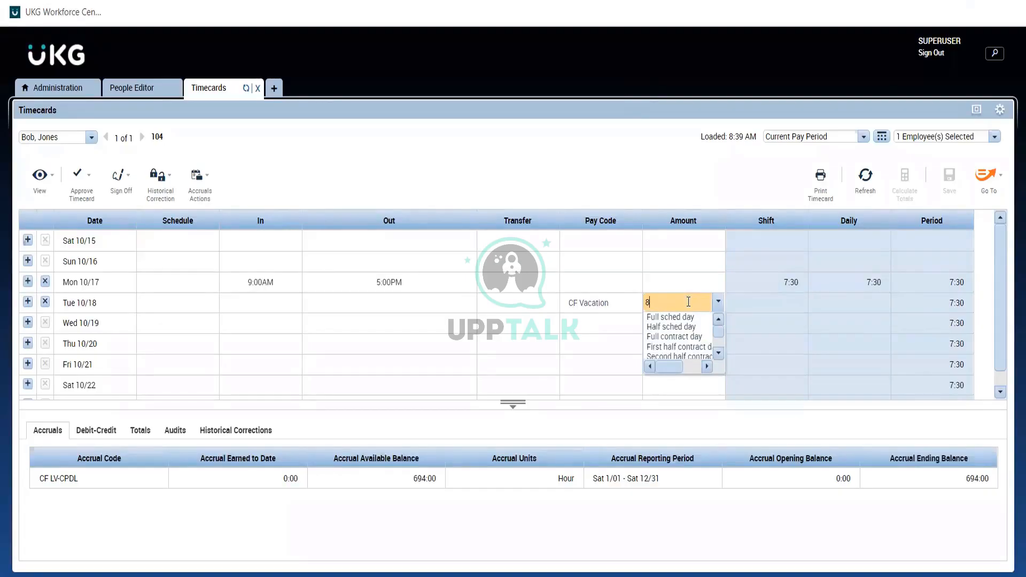
click(778, 173)
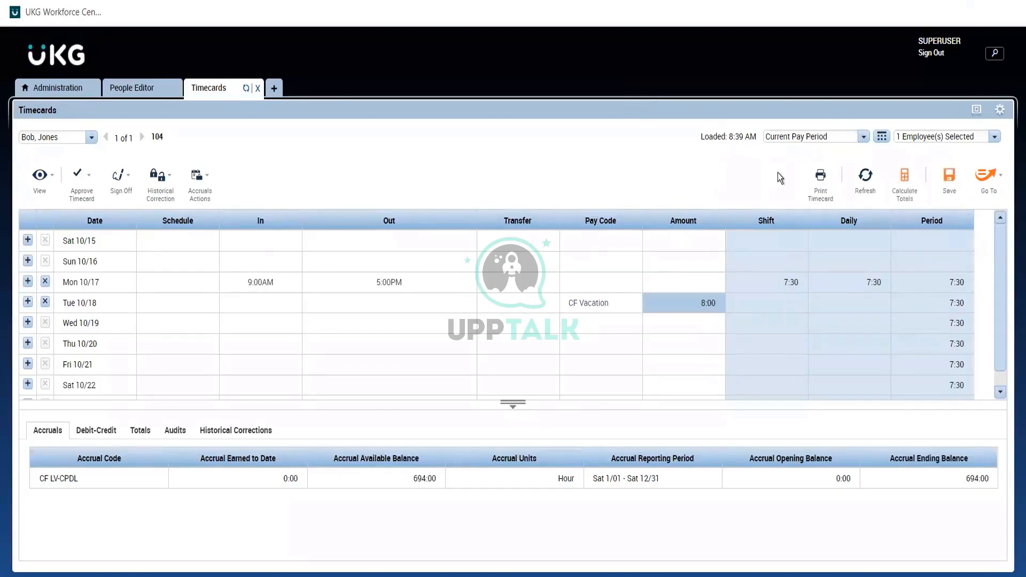
click(956, 178)
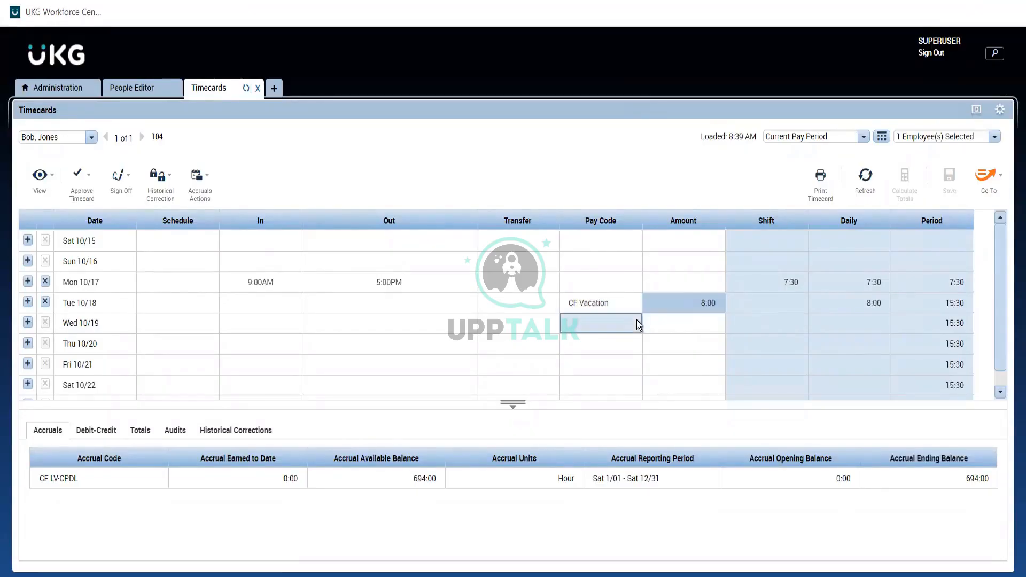
click(591, 306)
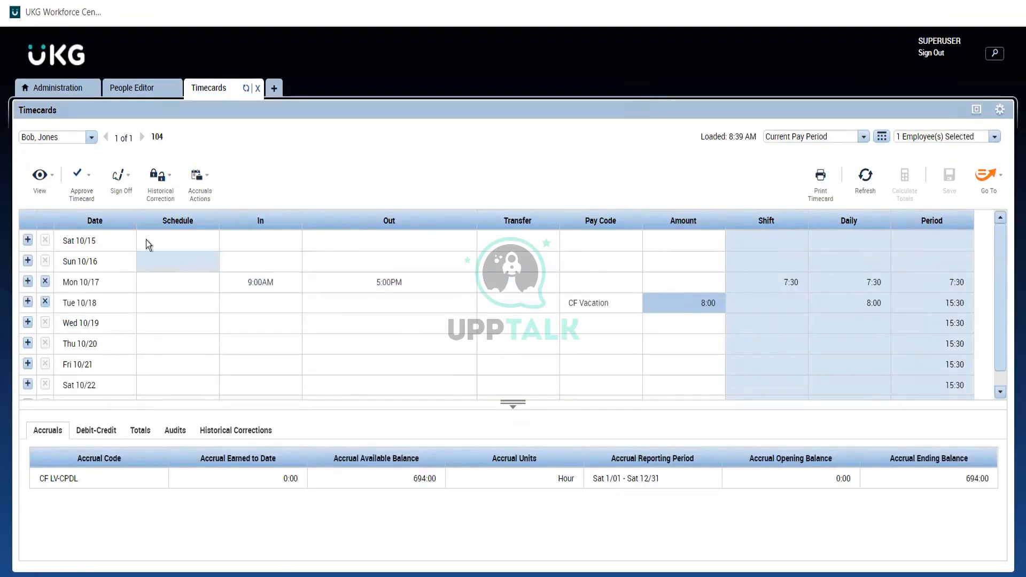
- Review the available Approve Timecard and Sign Off options without applying any of them
click(90, 199)
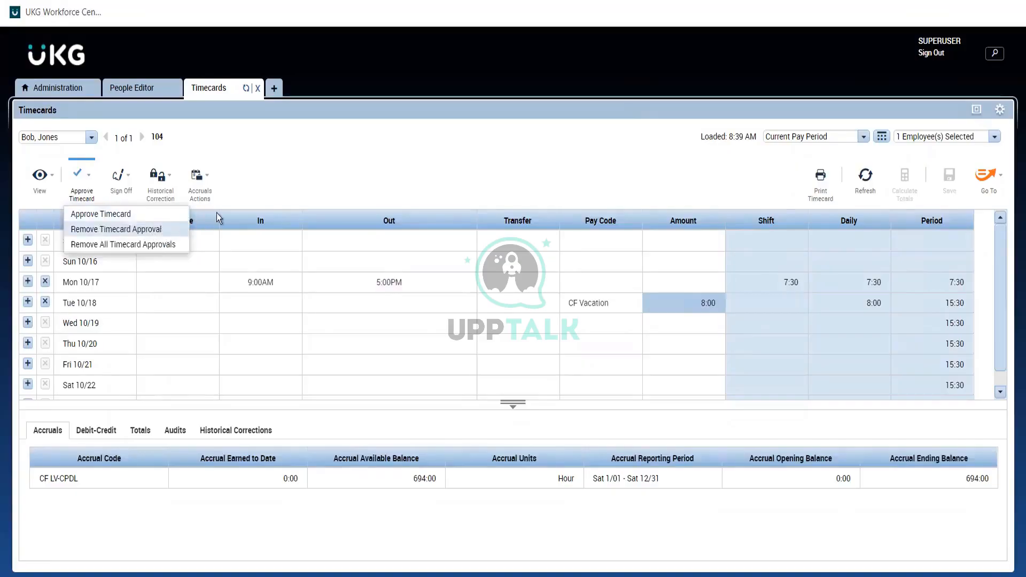
click(329, 162)
click(116, 185)
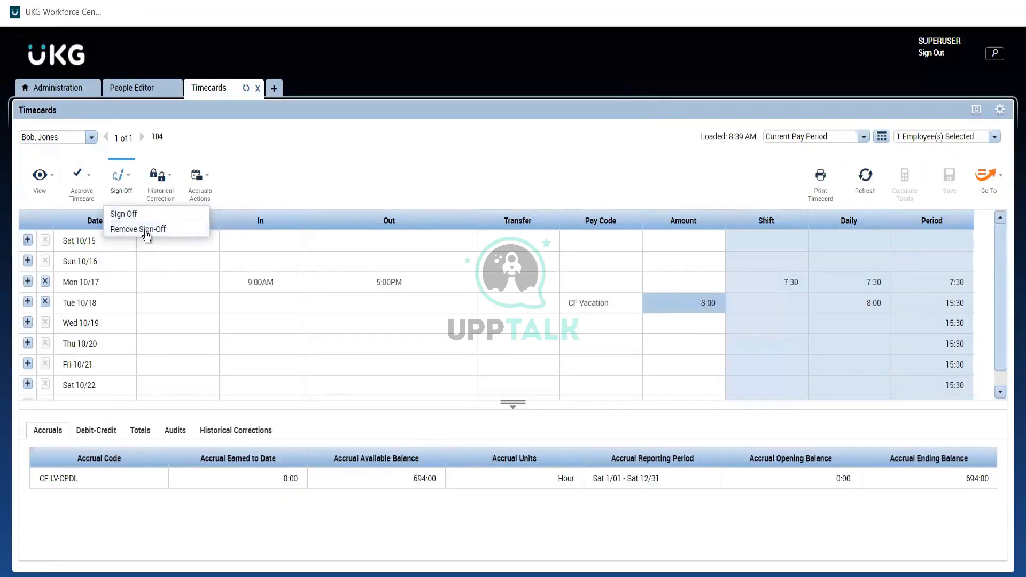
click(327, 176)
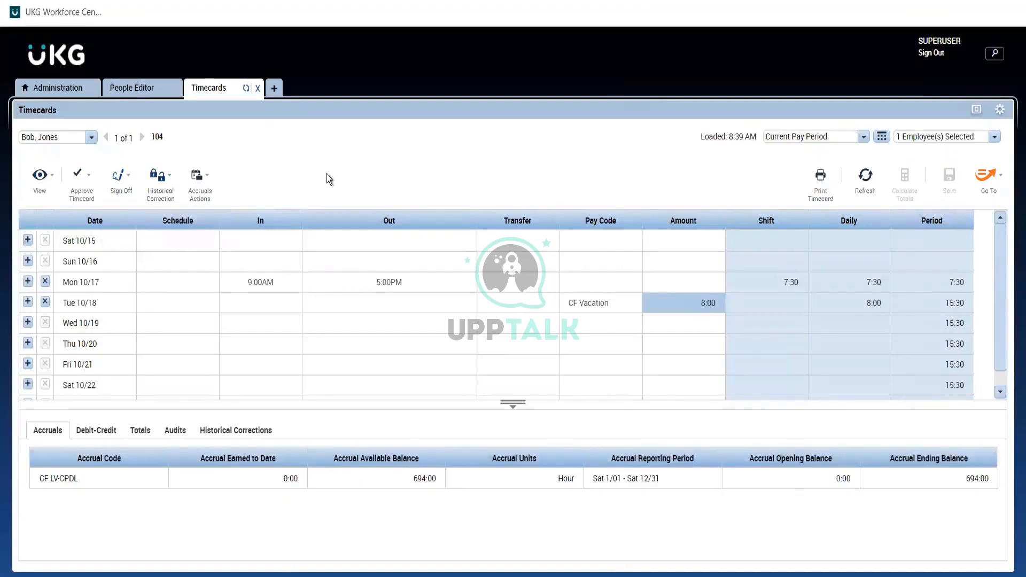
click(118, 185)
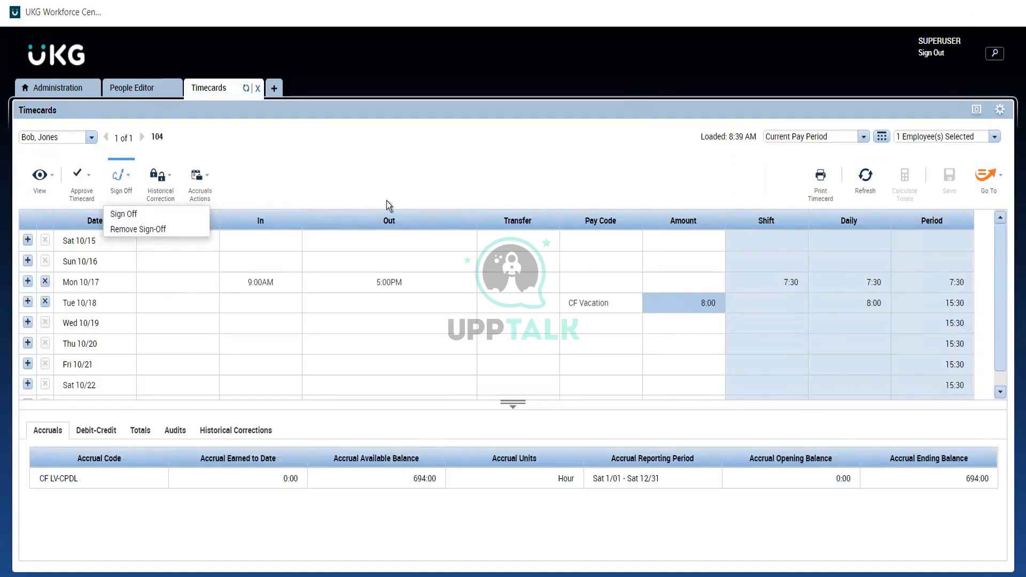
click(287, 194)
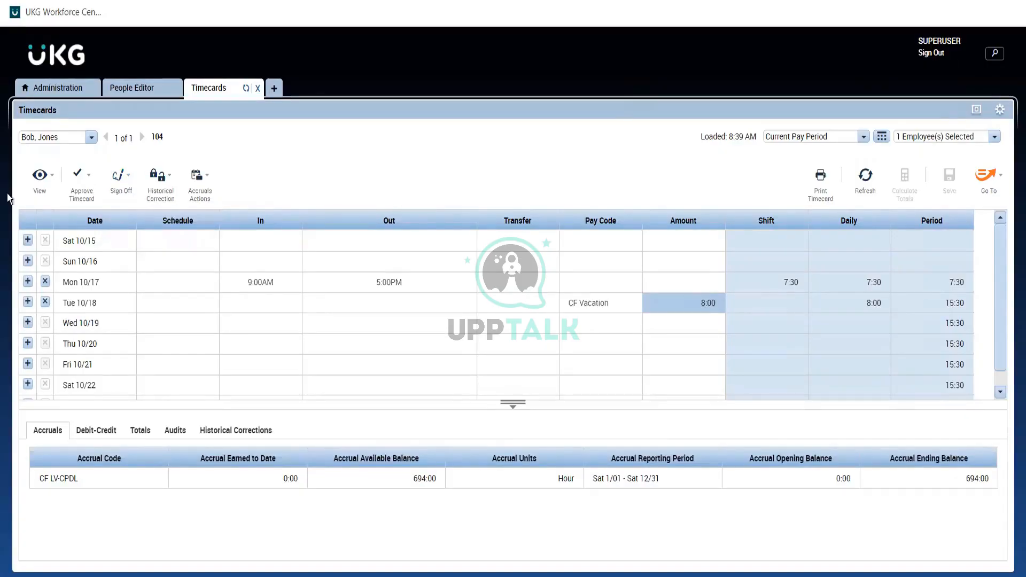
- Turn off Activities in the timecard view, and switch the Only Days with Exceptions filter on and back off
click(46, 189)
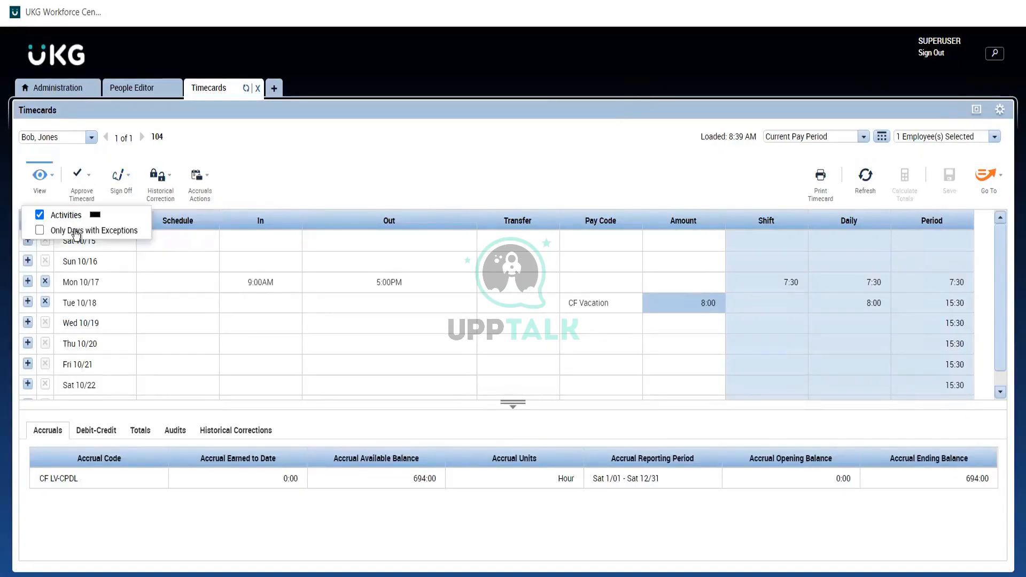
click(40, 214)
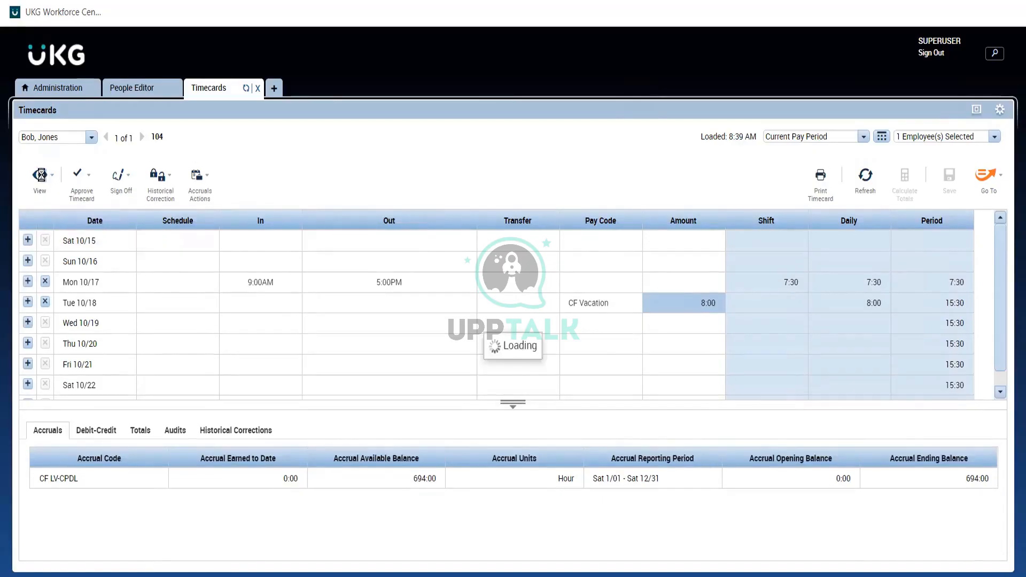
click(42, 179)
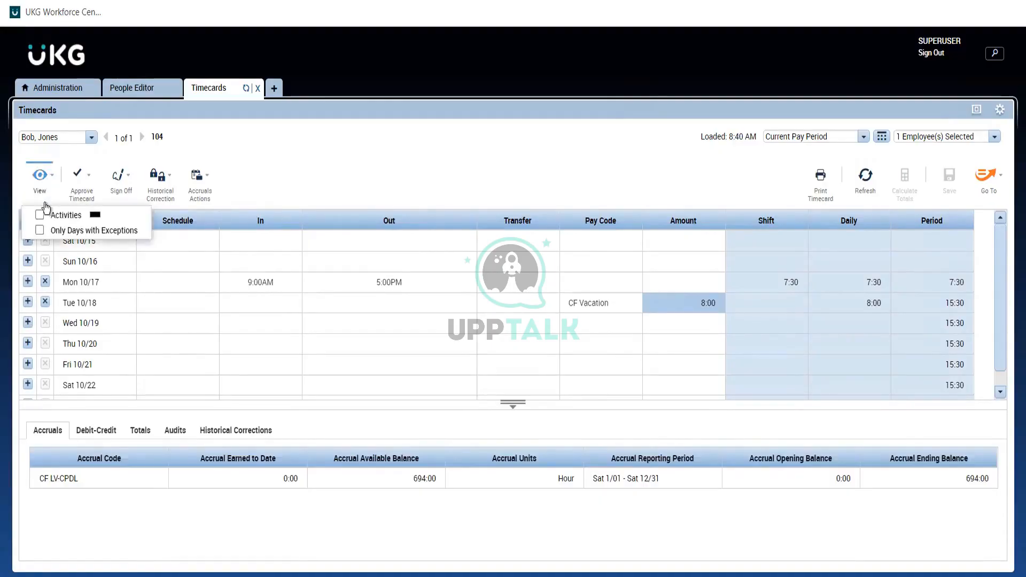
click(39, 231)
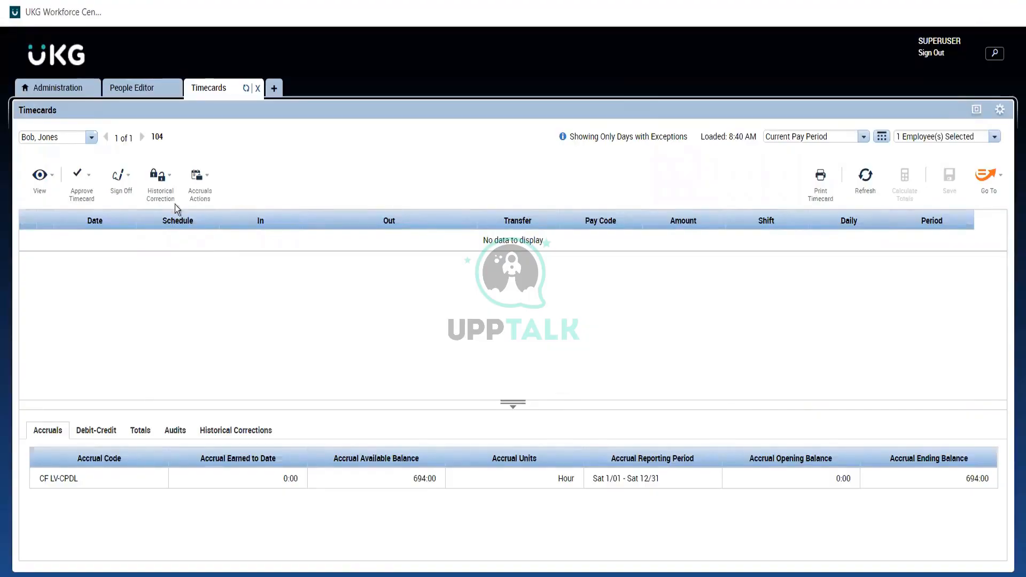
click(50, 197)
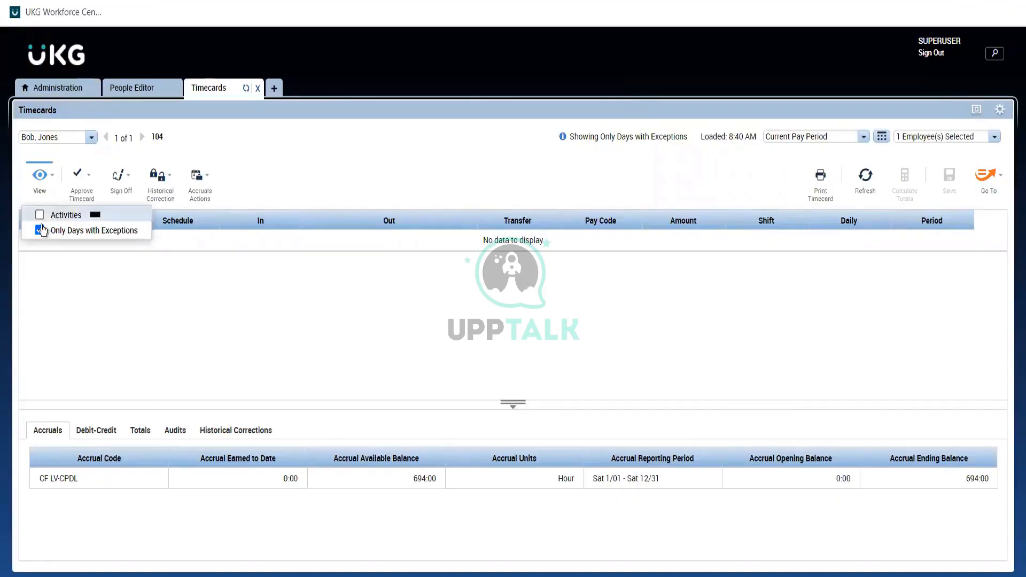
click(38, 230)
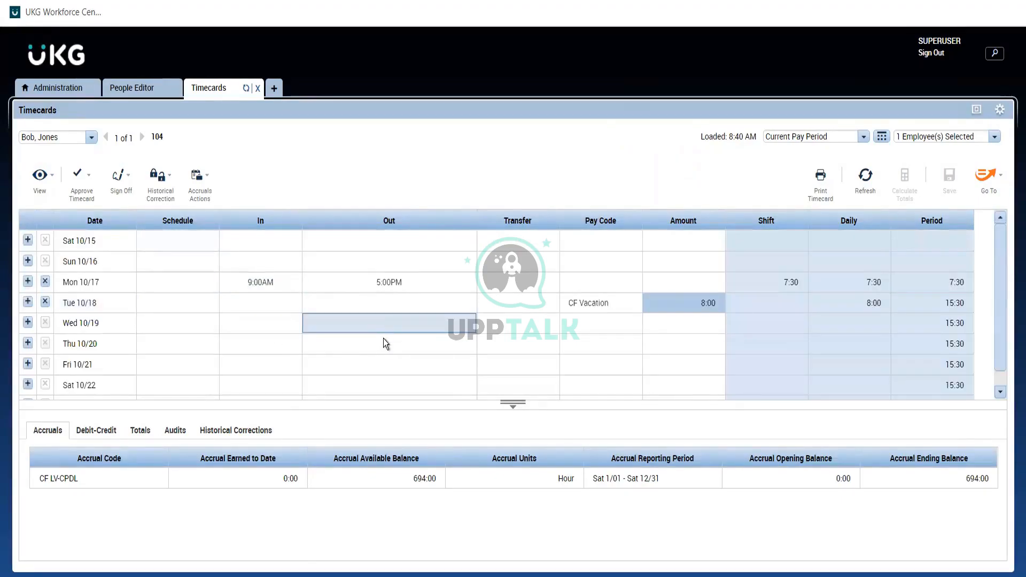
click(385, 342)
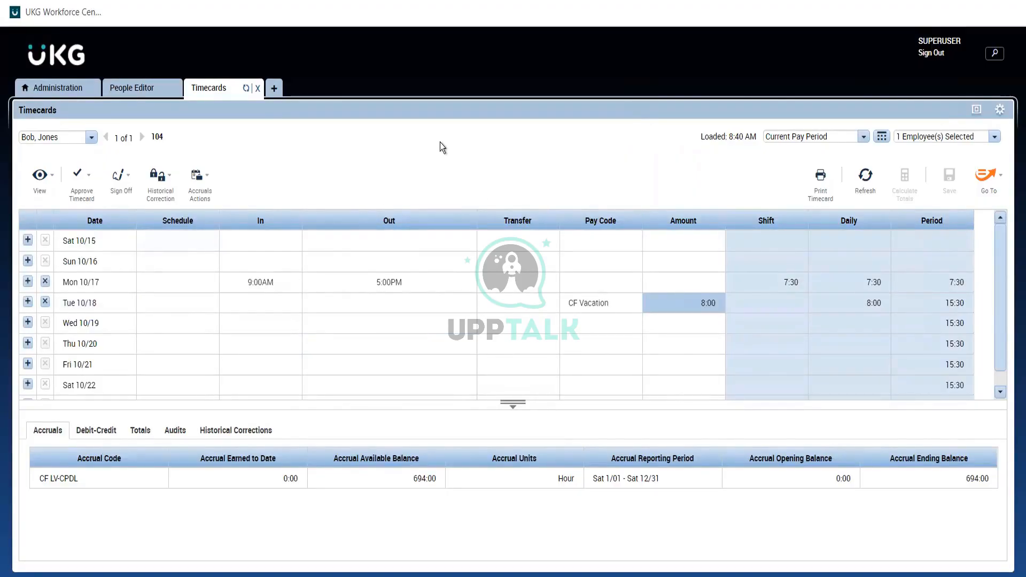
- Apply a custom date range from 9/25/2022 to 10/07/2022 to the timecard and look through its days
click(817, 140)
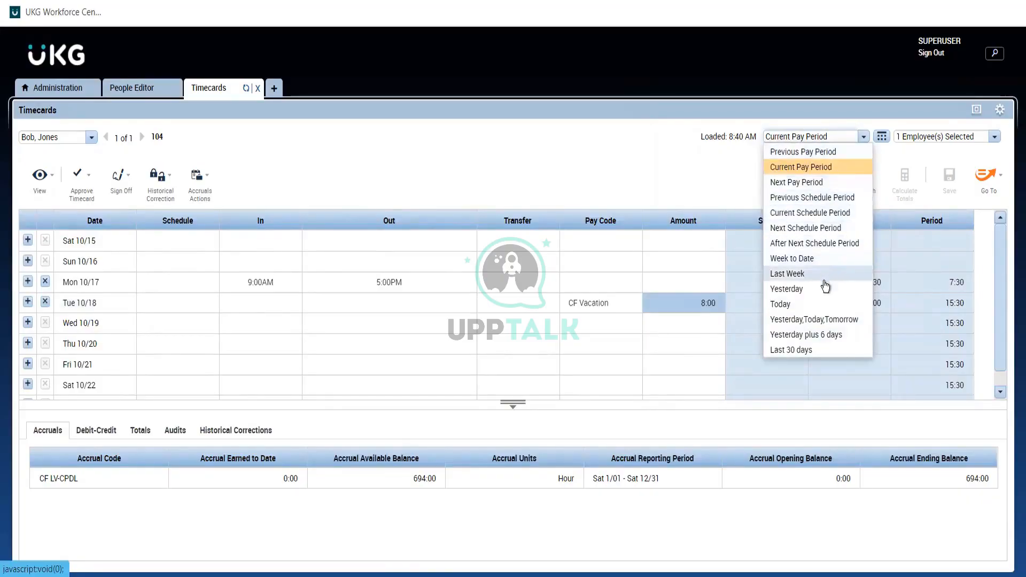
click(881, 137)
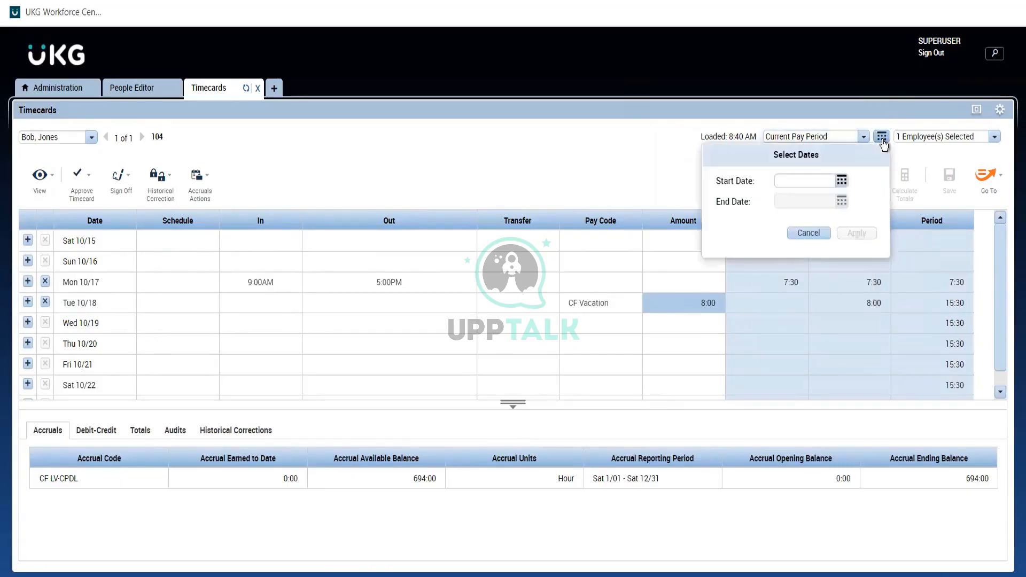
click(842, 182)
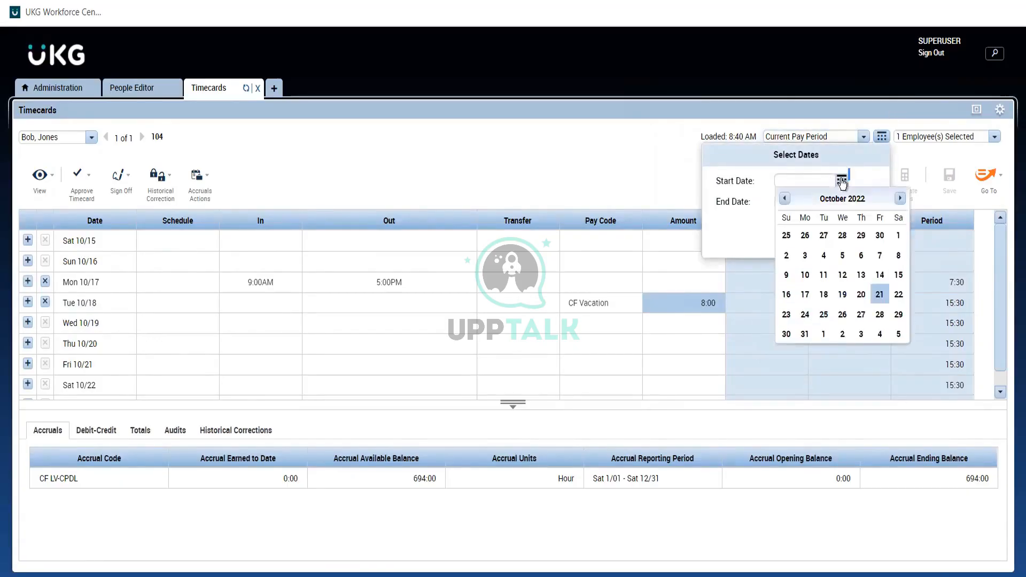
click(842, 182)
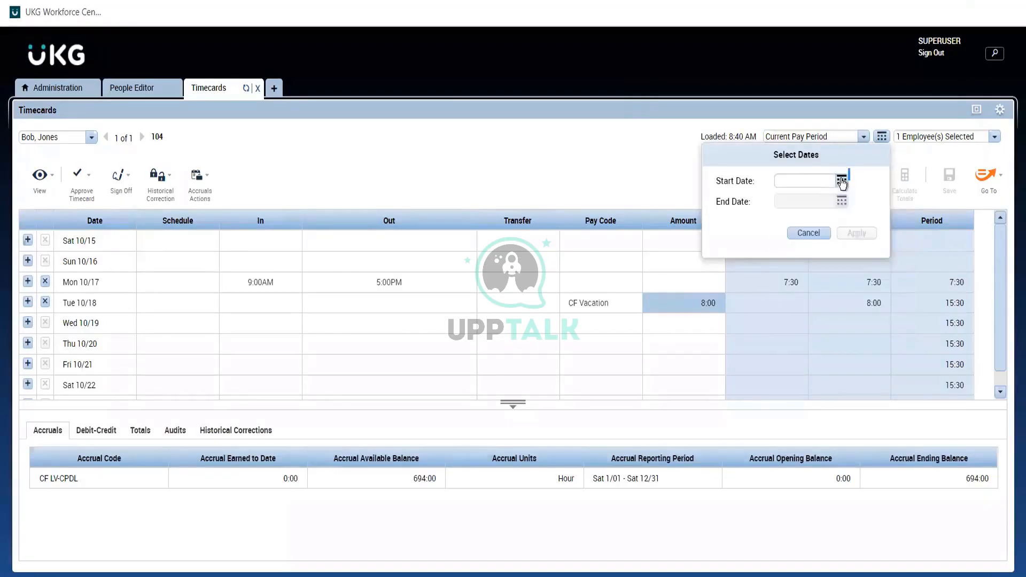
click(842, 182)
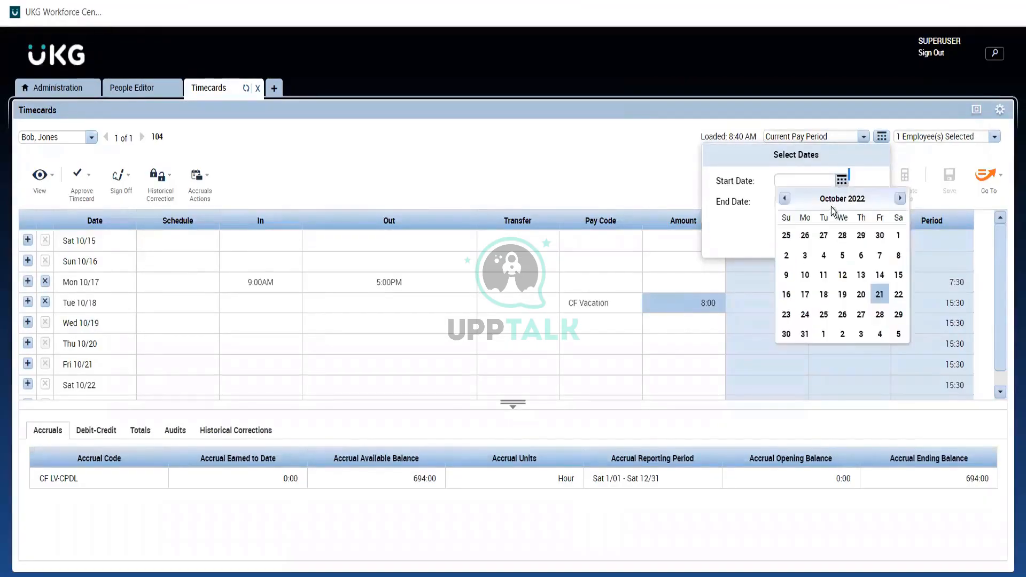
click(857, 184)
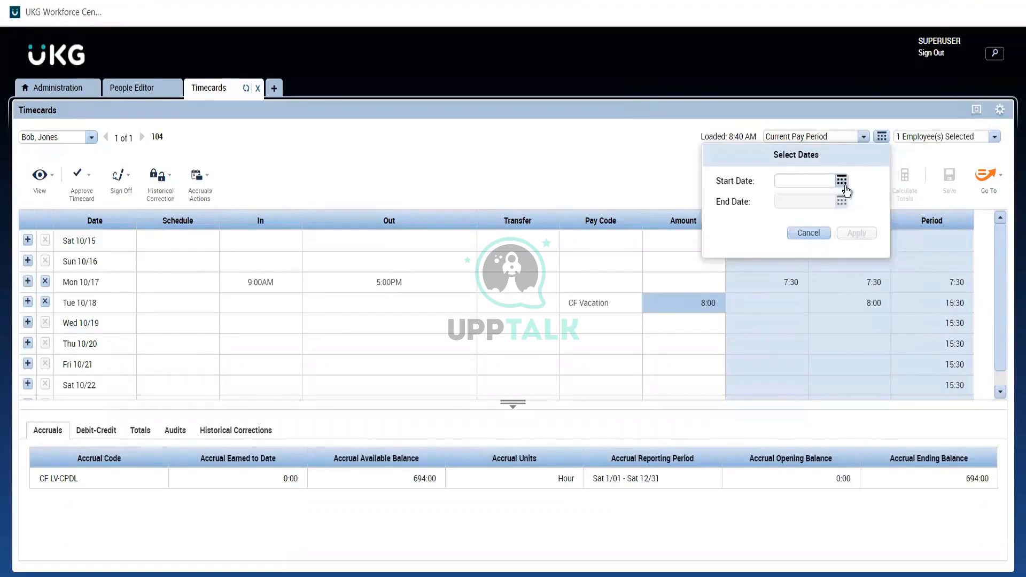
click(842, 182)
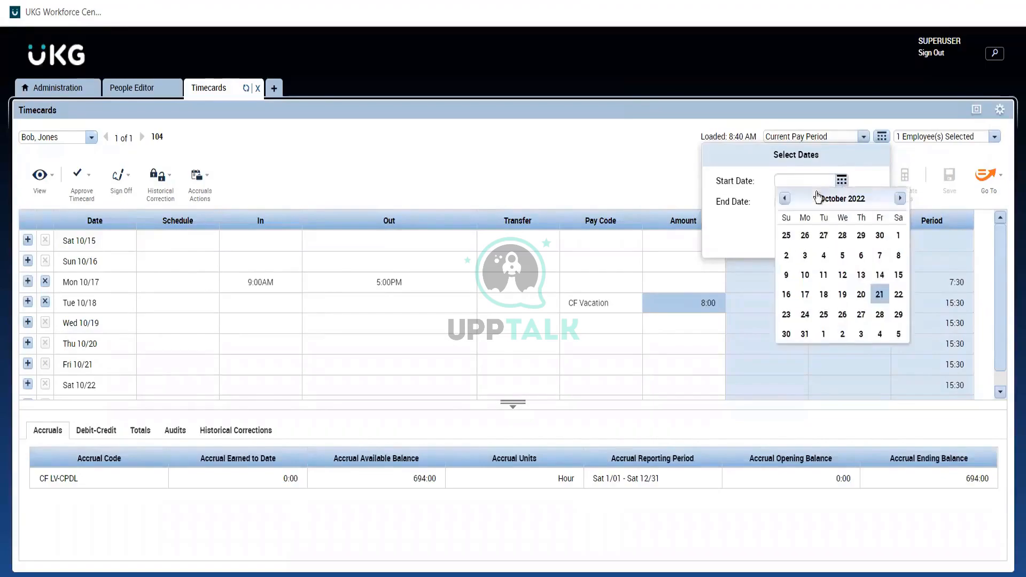
click(786, 235)
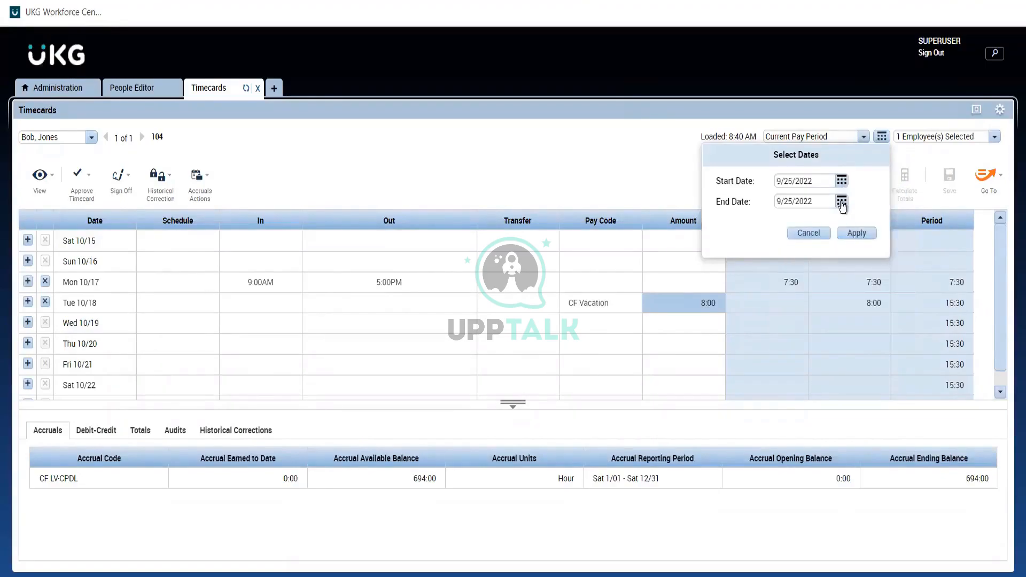
click(842, 202)
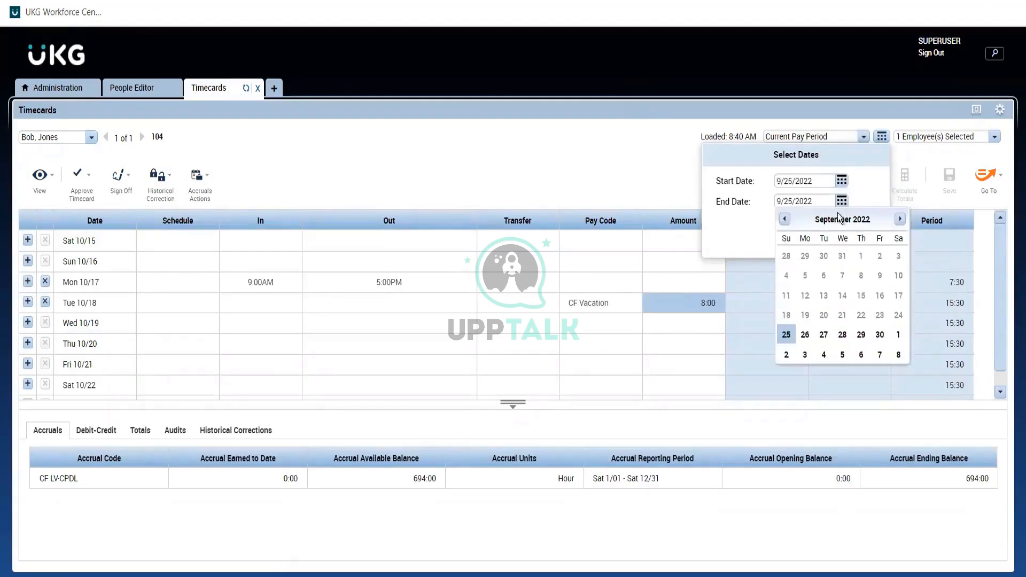
click(878, 354)
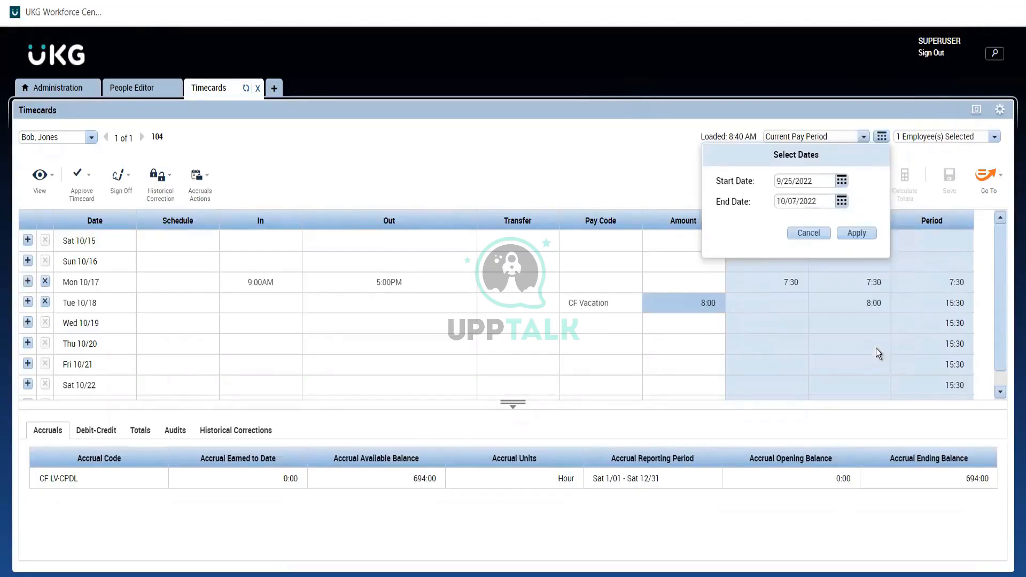
click(855, 235)
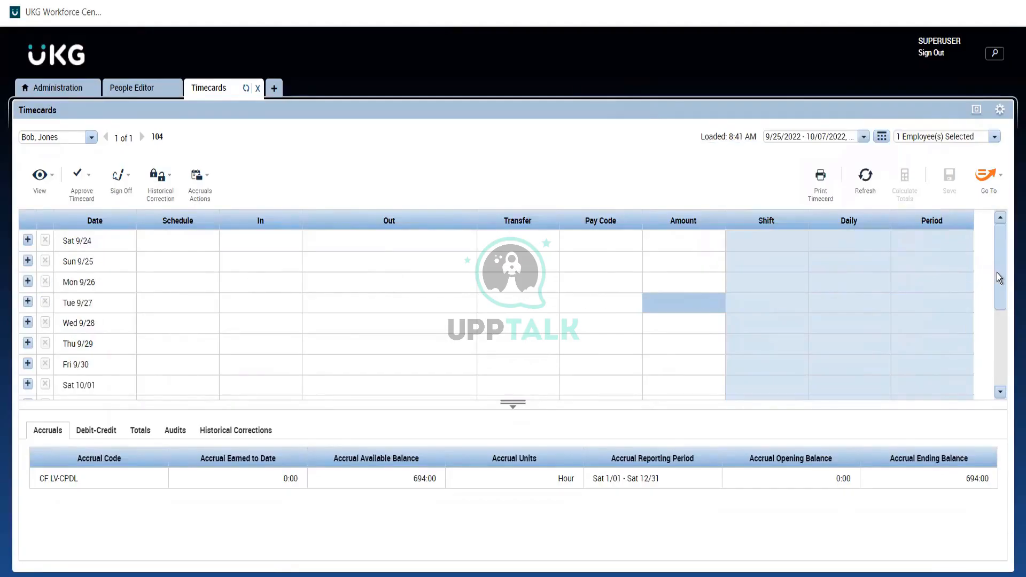
click(1002, 371)
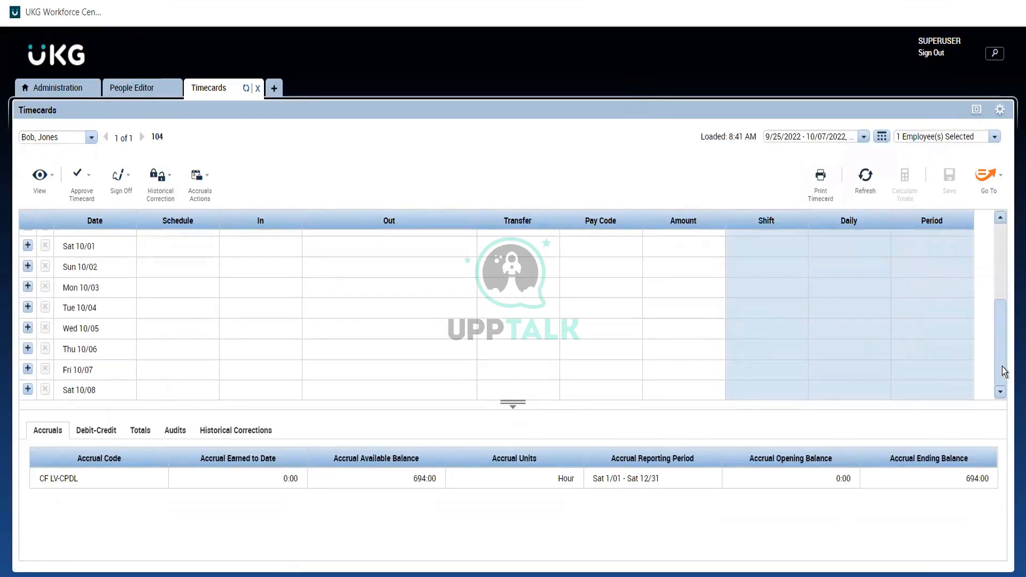
click(1000, 290)
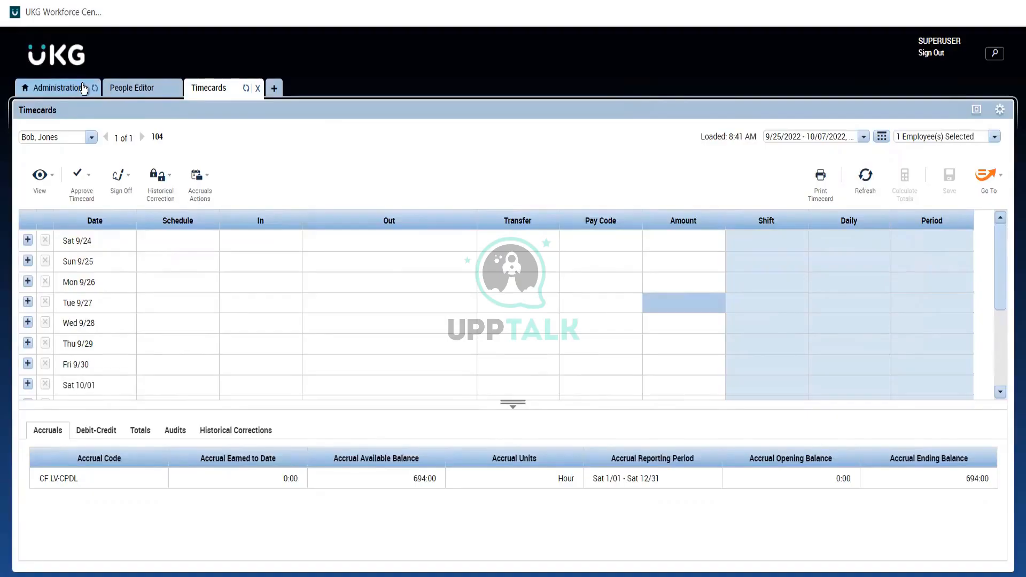
click(126, 90)
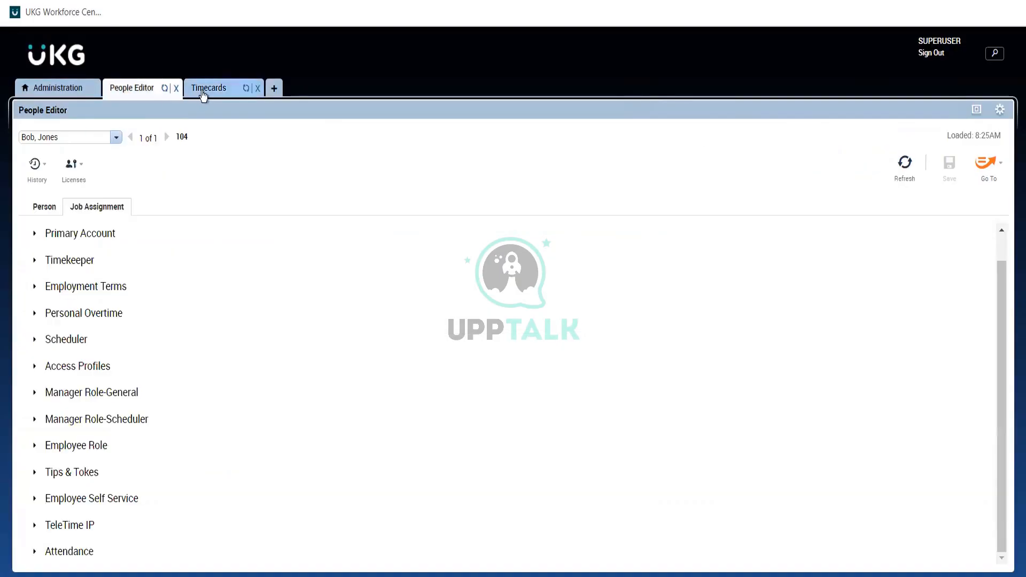
click(203, 89)
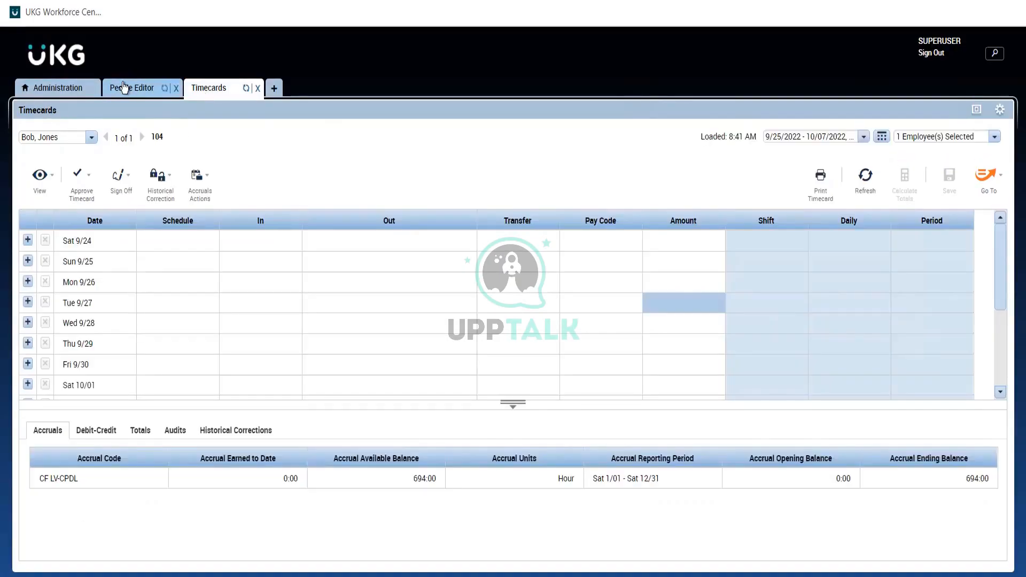
click(124, 87)
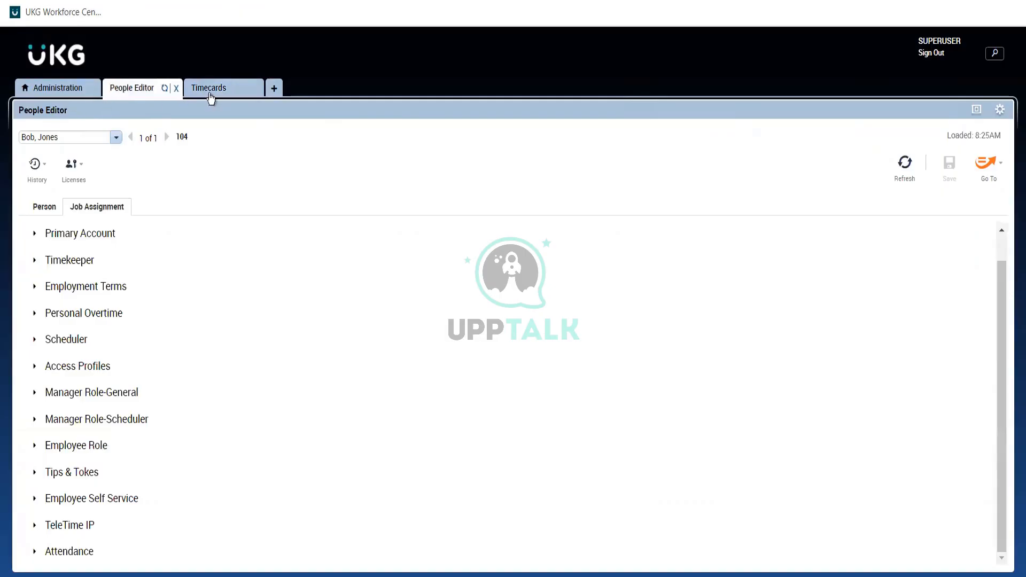
- Return to the QuickFind employee list and open the Schedules widget for the currently selected employee
click(79, 89)
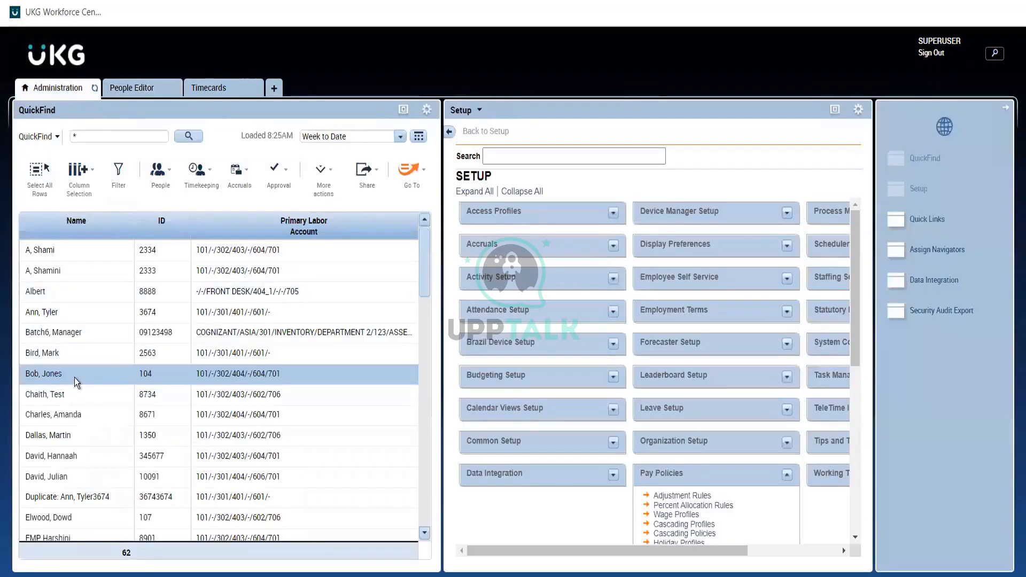
click(160, 185)
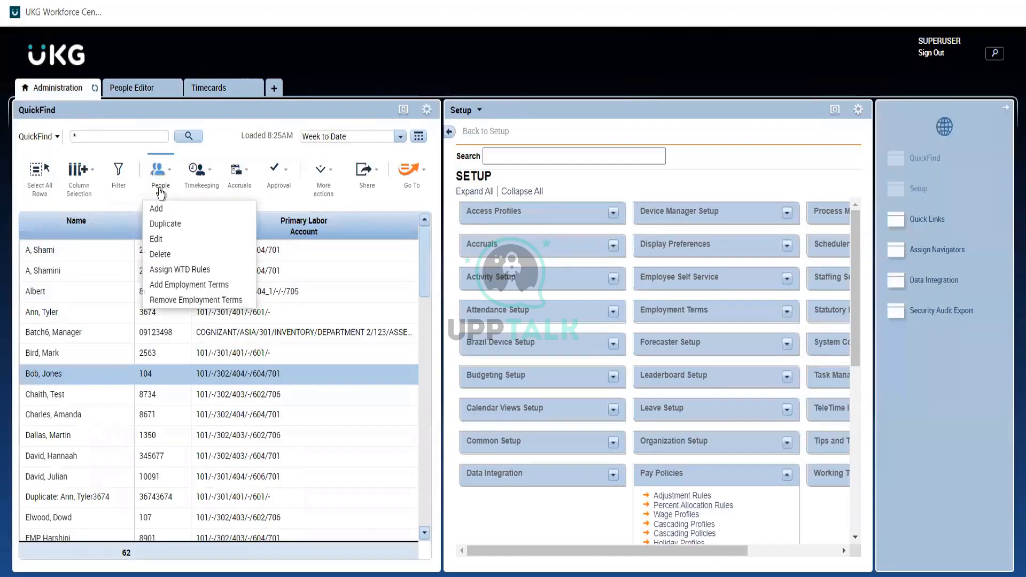
click(300, 205)
click(413, 179)
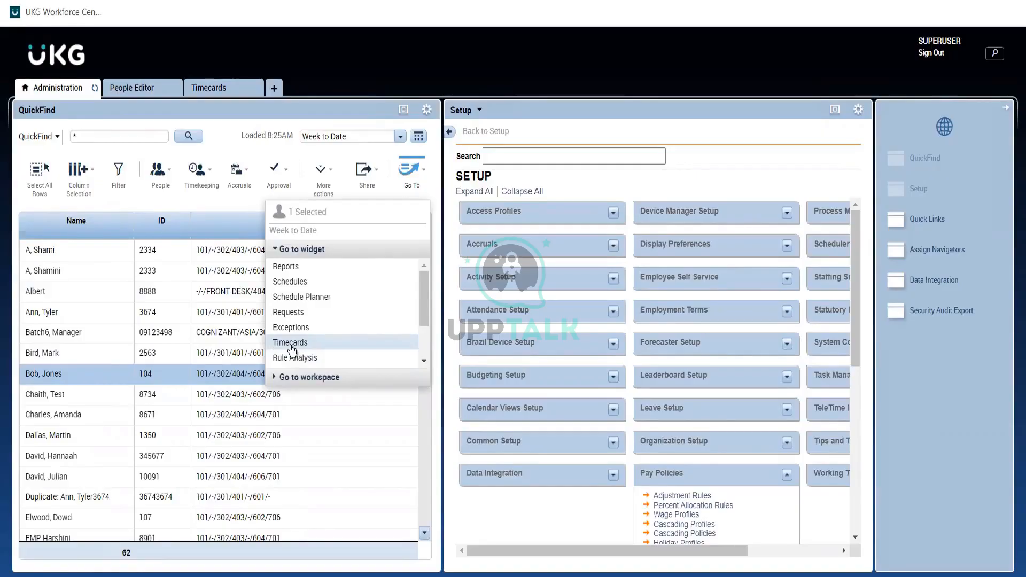
click(290, 282)
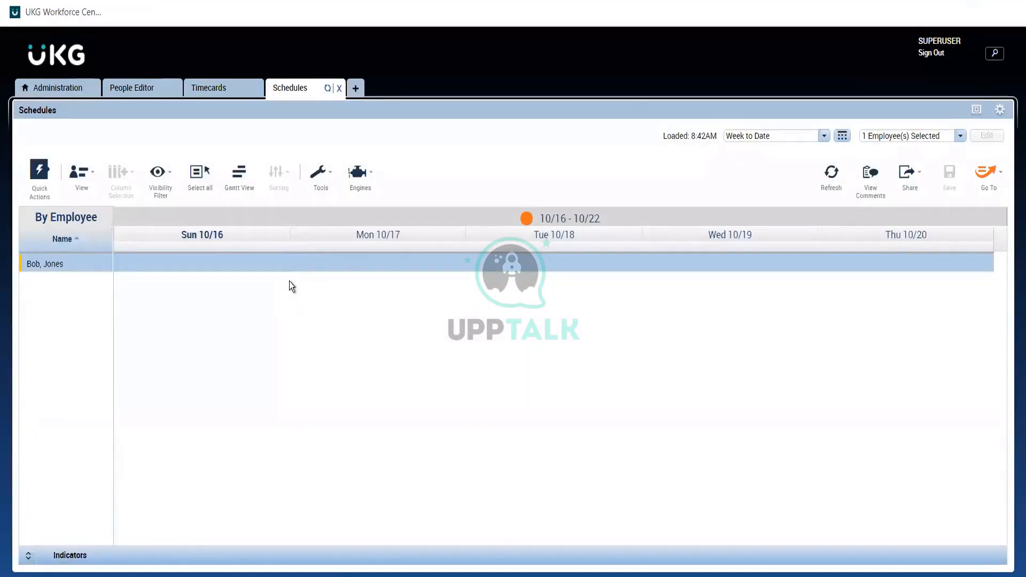
- Fill in a new Regular shift for the employee on Tue 10/18/2022 from 9:00am to 5:00pm
right_click(366, 261)
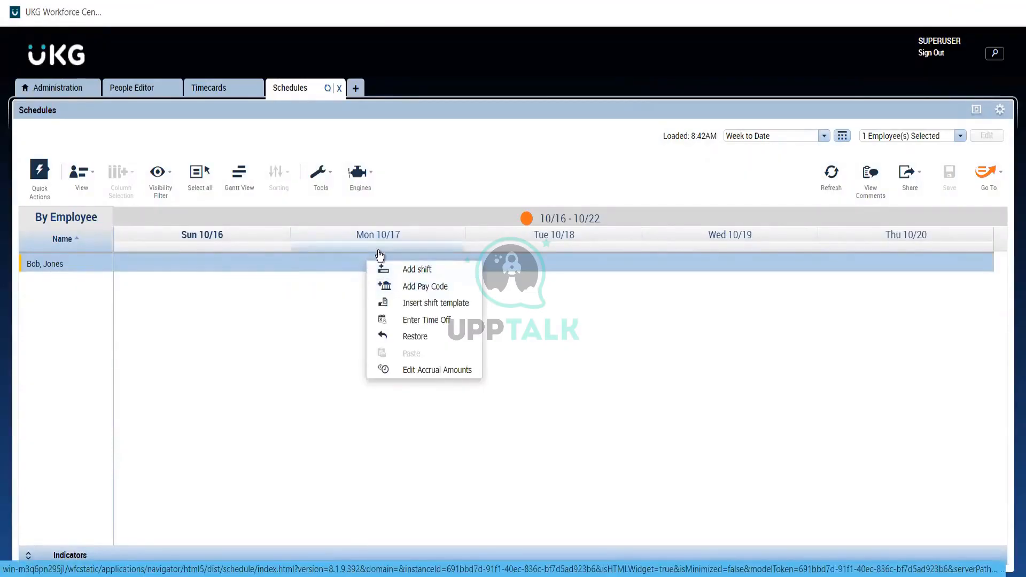
double_click(312, 265)
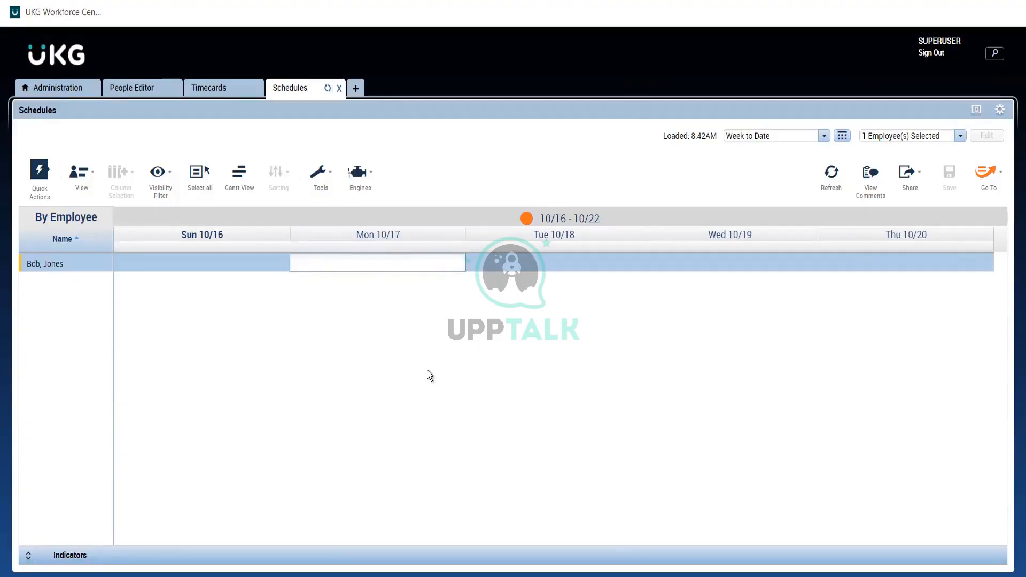
right_click(533, 265)
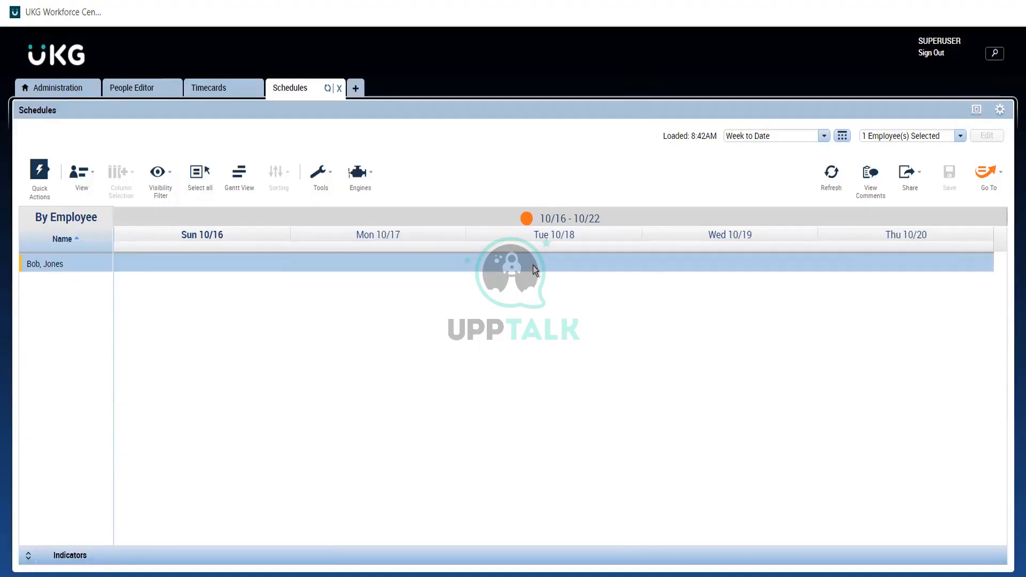
click(553, 275)
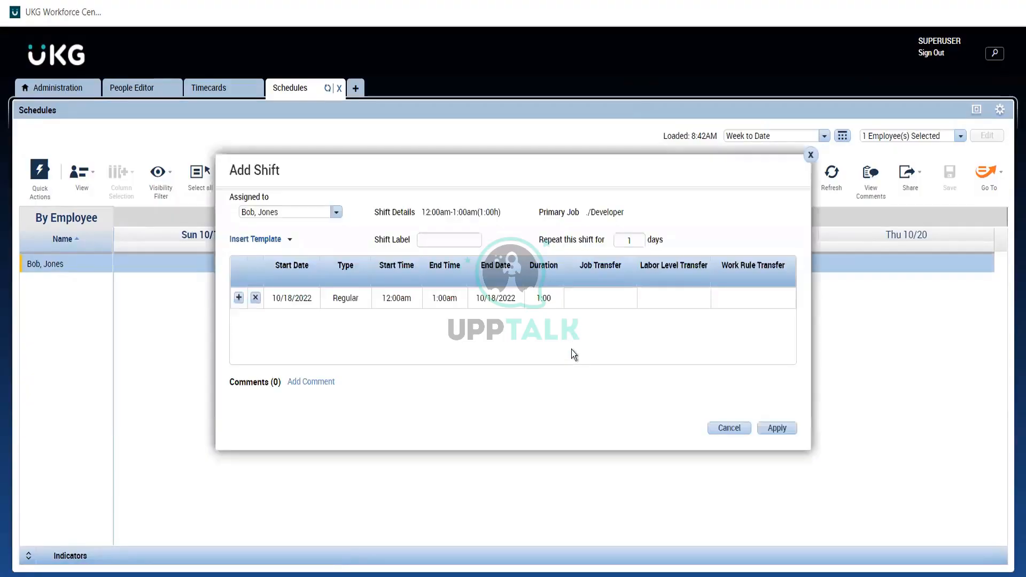
click(395, 299)
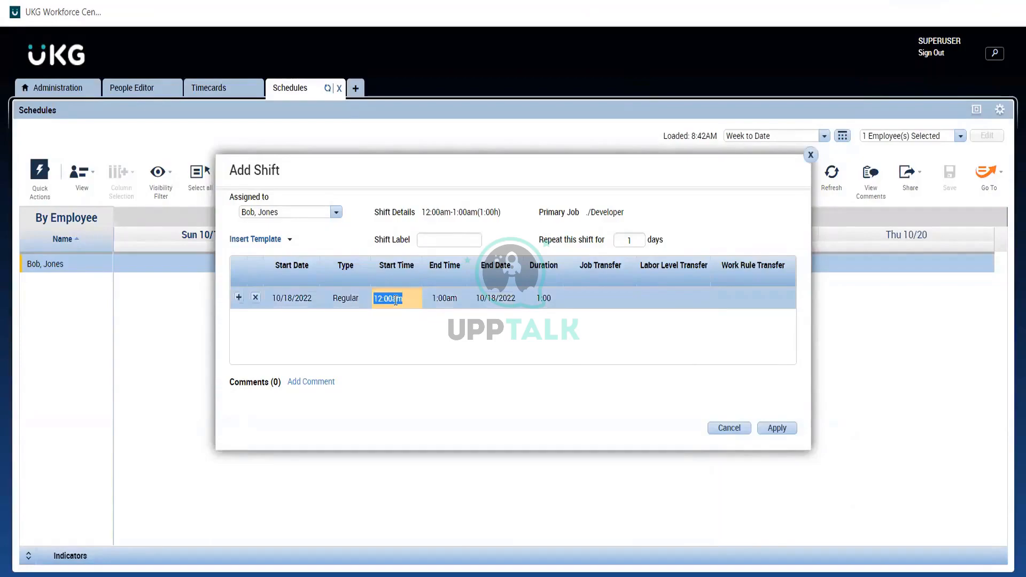
text(9a)
key(Tab)
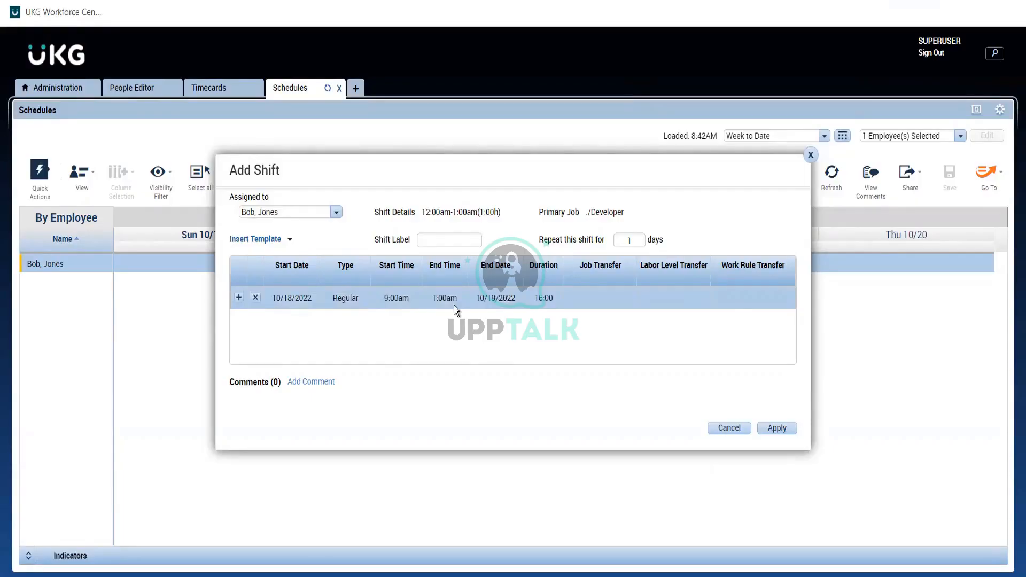
click(447, 301)
text(5o)
key(BackSpace)
text(p)
key(Return)
- Try to apply the employee's 10/18 shift, retry it, and close the Add Shift dialog
click(777, 428)
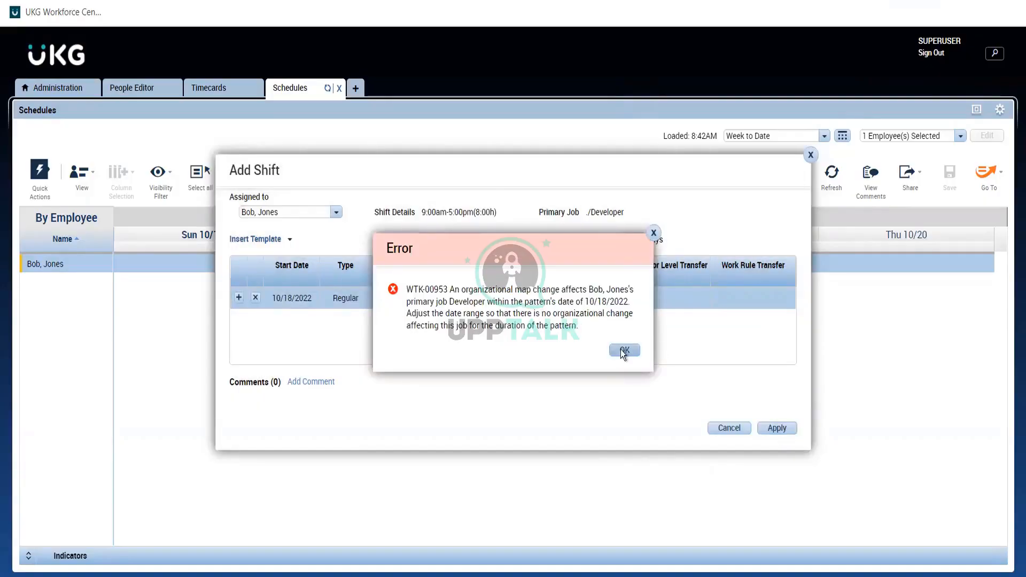
click(623, 351)
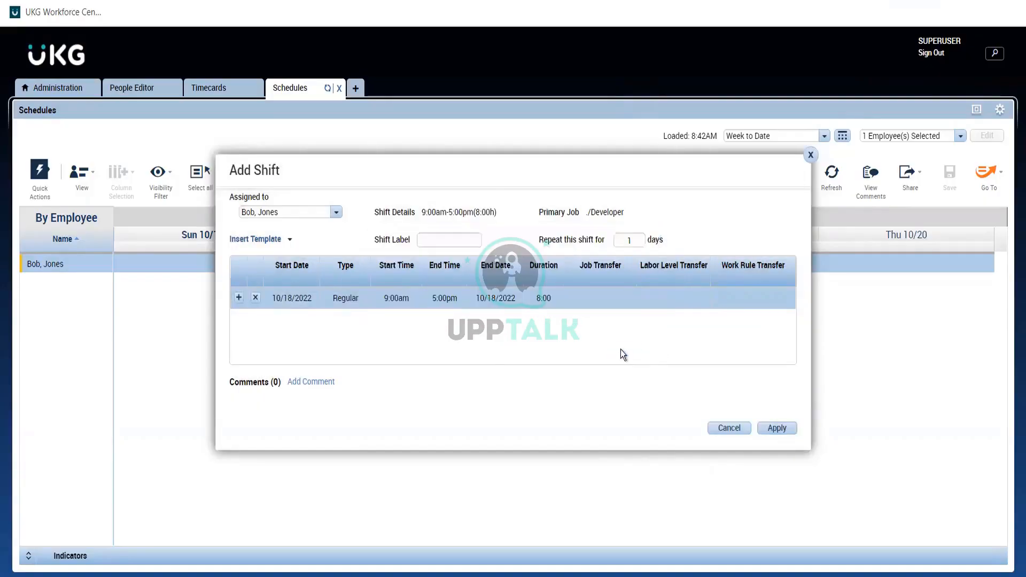
click(772, 430)
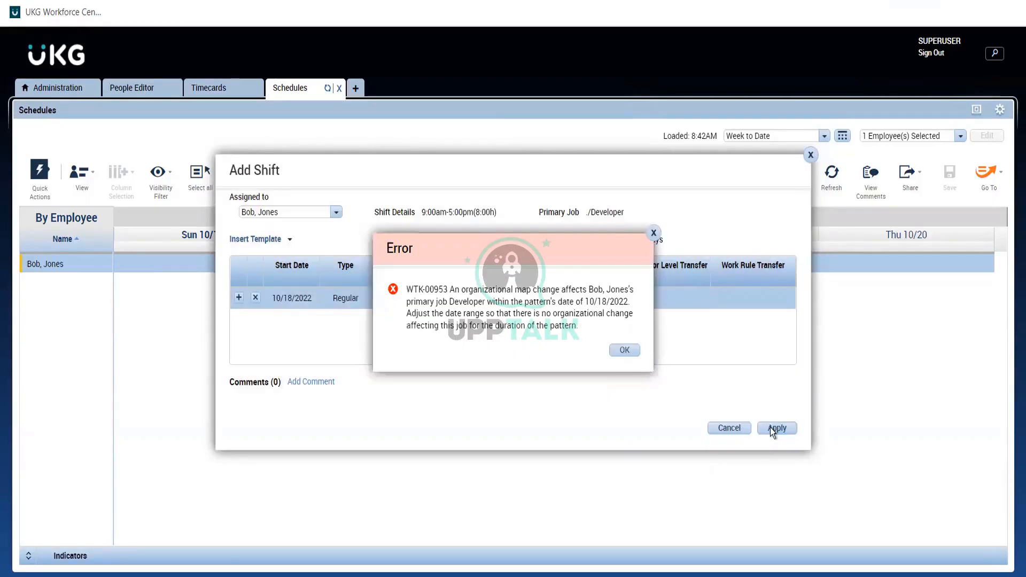
click(623, 351)
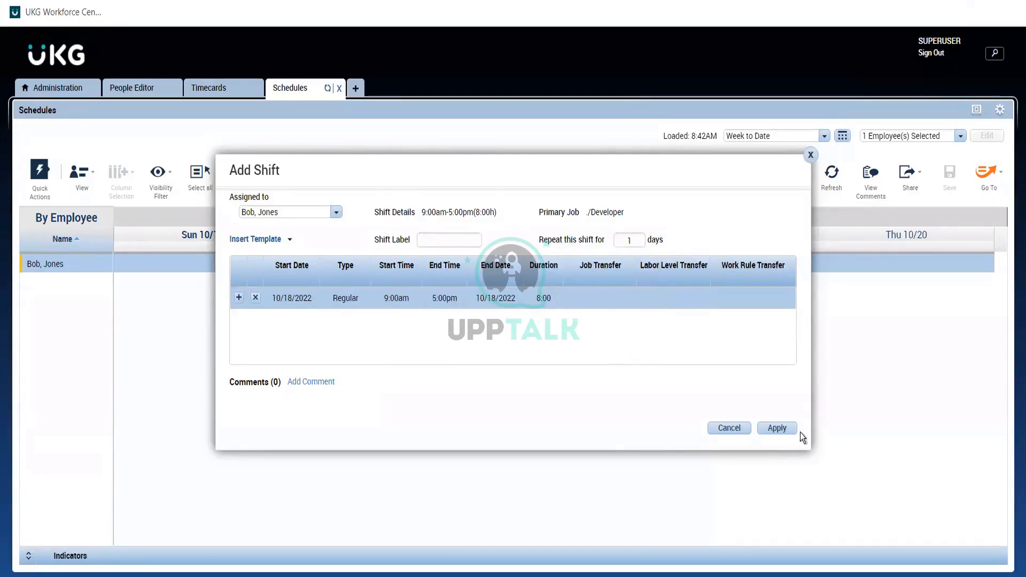
click(781, 428)
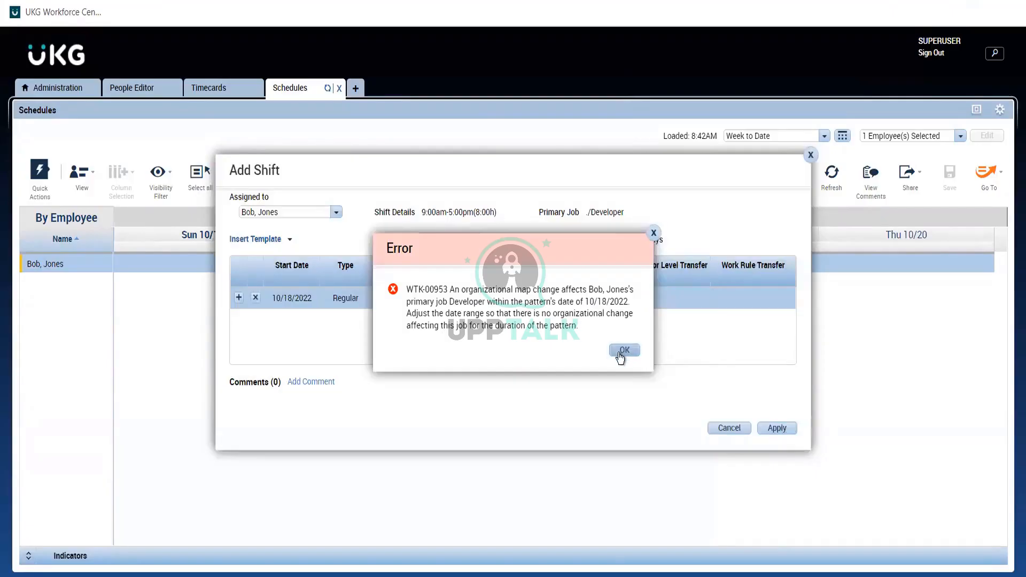
click(622, 351)
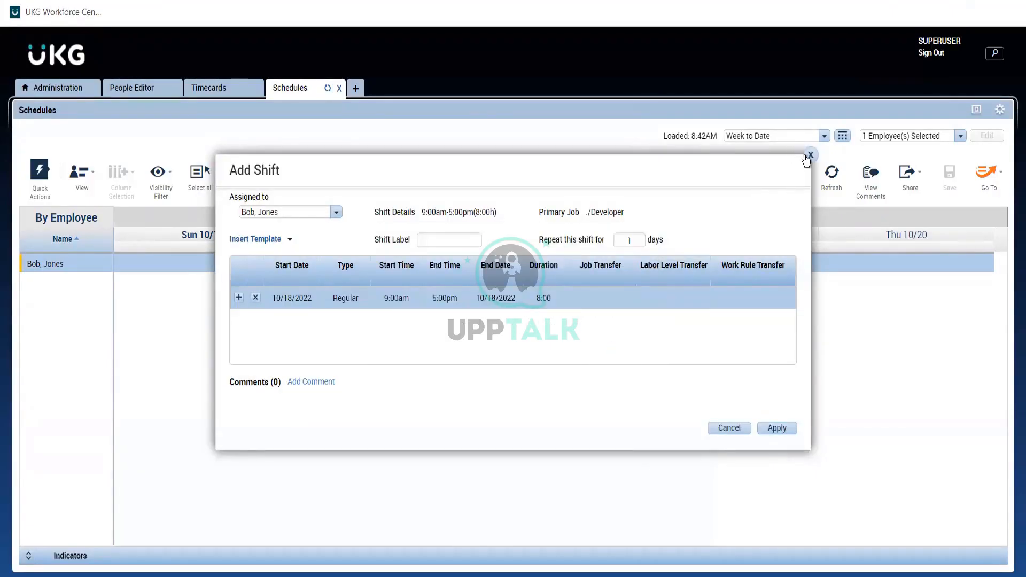
click(808, 157)
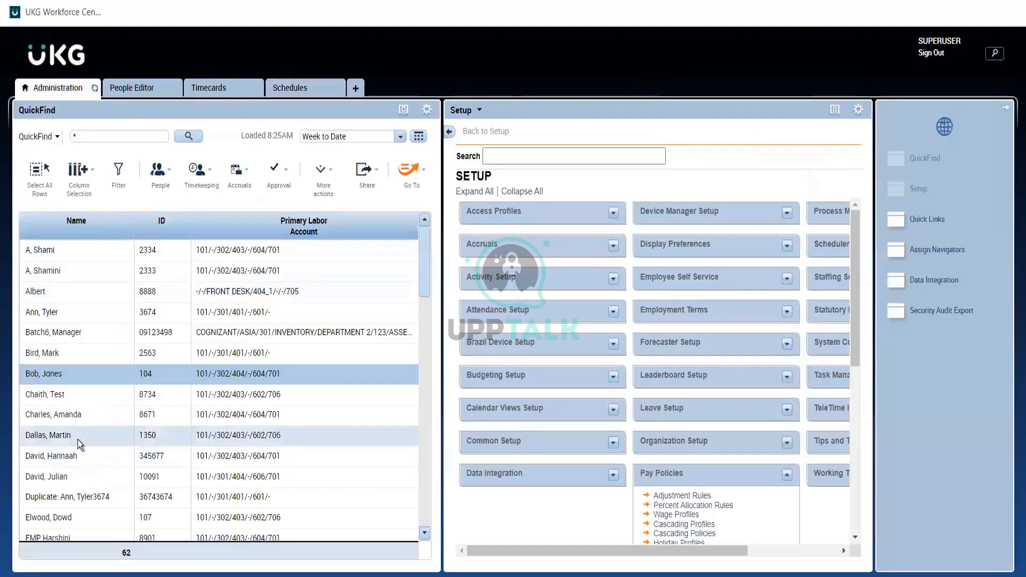
- Open the Schedules widget for the employee three rows below the previous selection in the QuickFind list
click(410, 169)
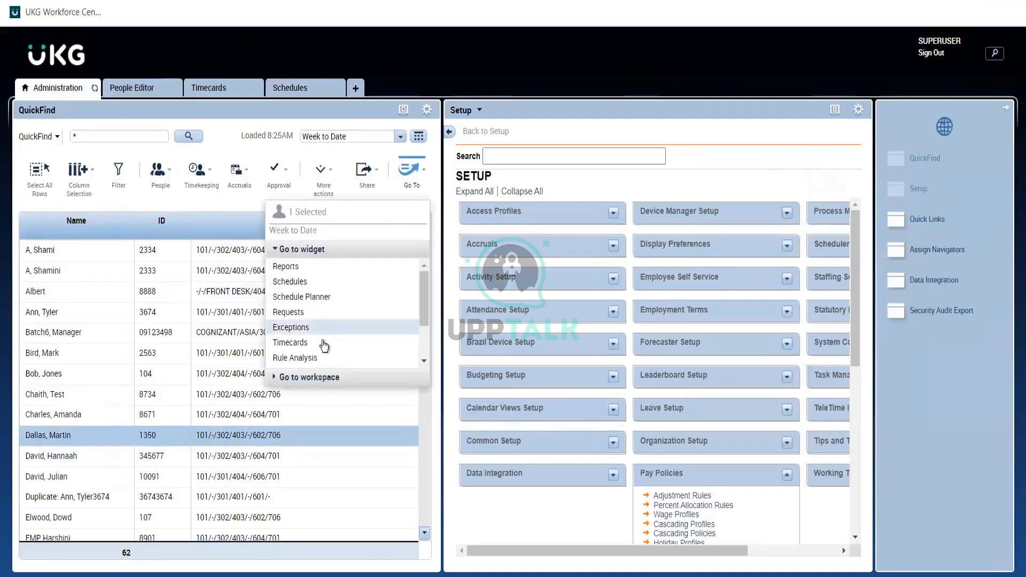
click(301, 282)
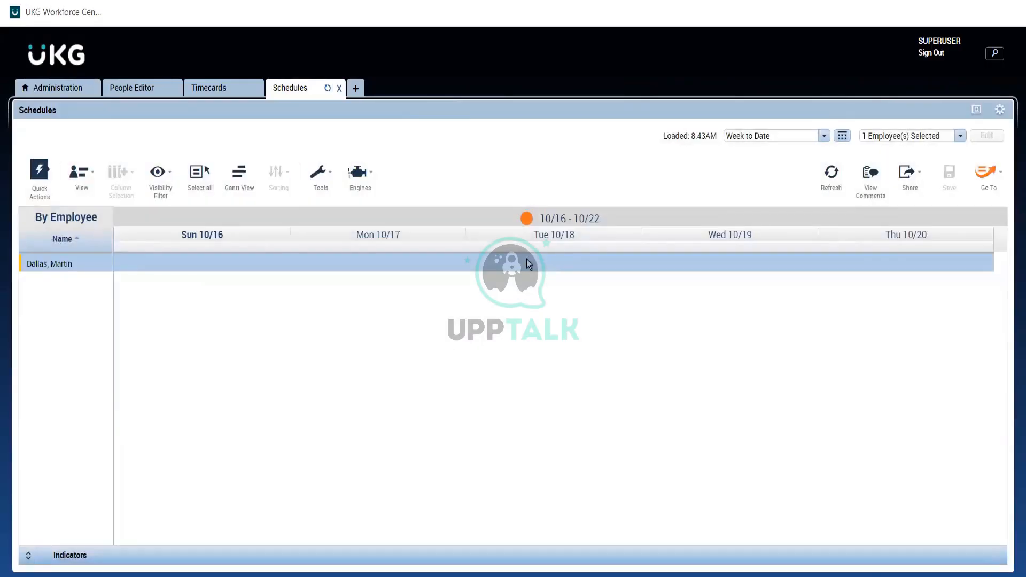
- Add a Regular shift from 9:00am to 5:00pm on Tue 10/18 for this employee and save the schedule
right_click(524, 258)
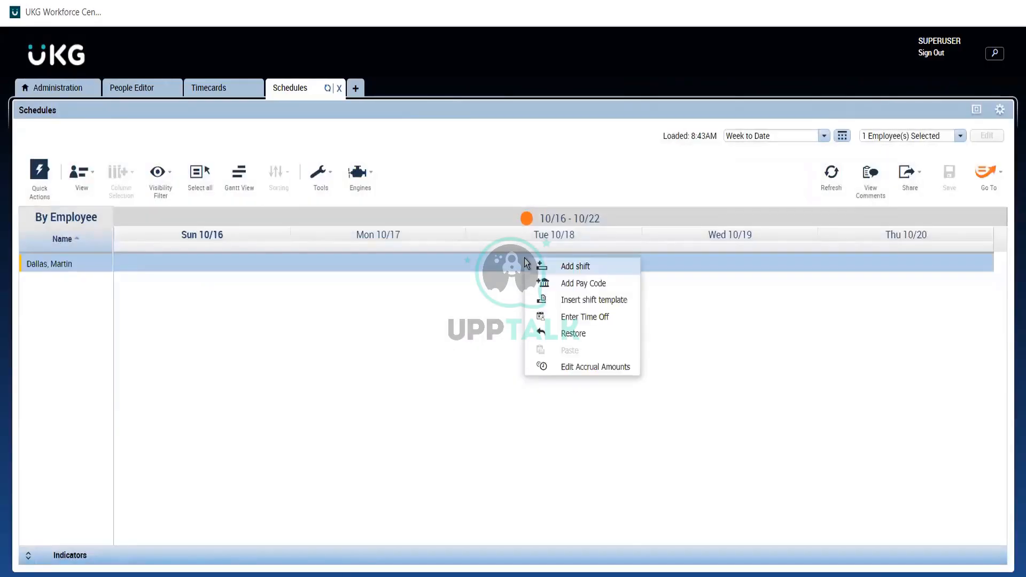
click(553, 267)
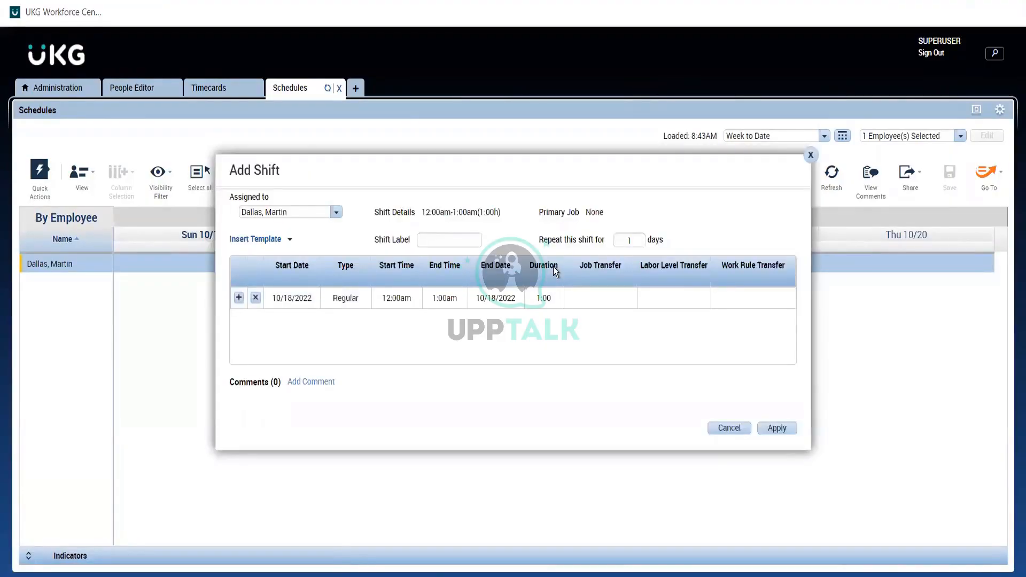
click(402, 307)
click(402, 306)
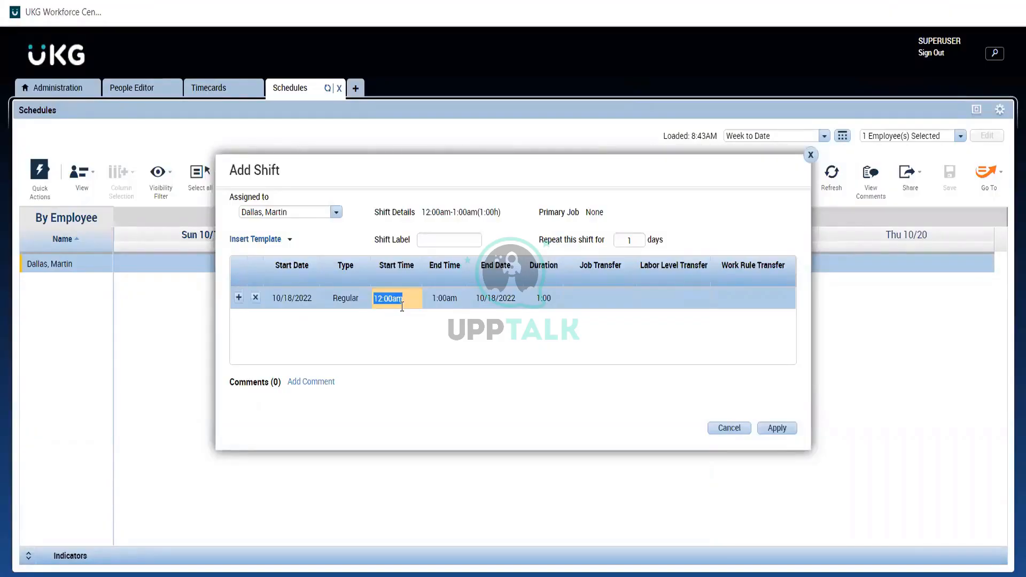
text(9a)
click(453, 303)
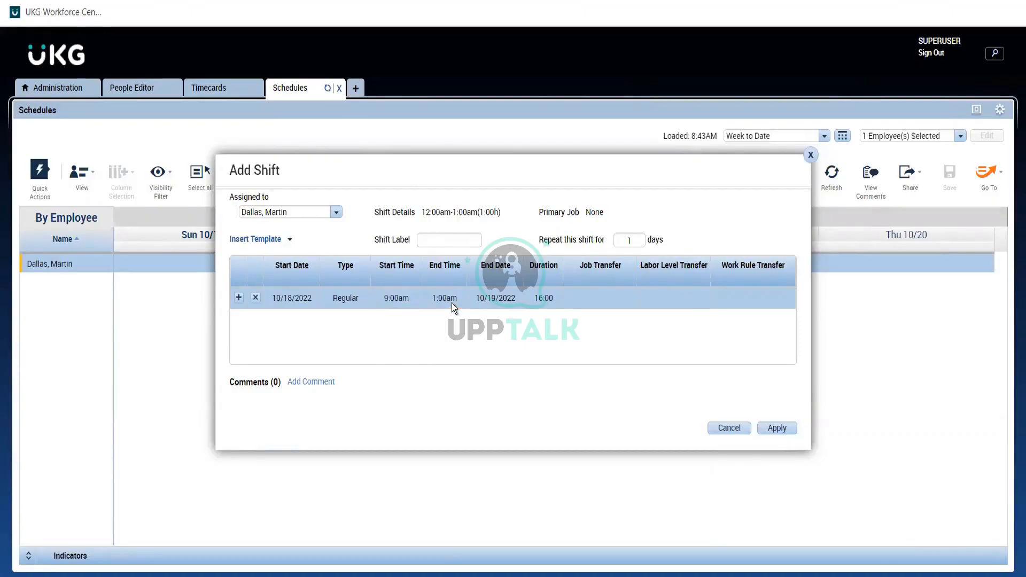
click(454, 303)
text(5p)
click(476, 338)
click(788, 430)
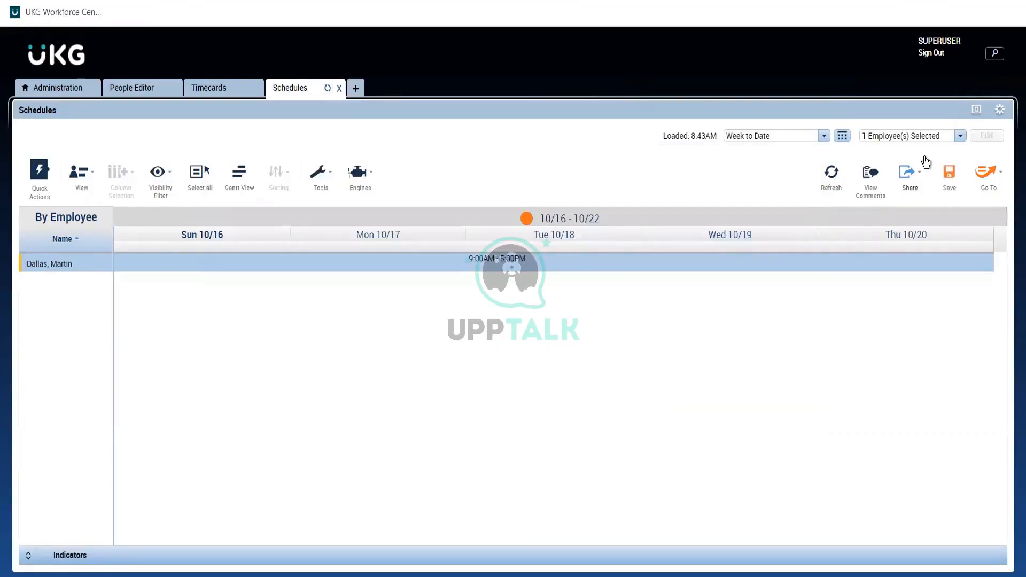
click(949, 172)
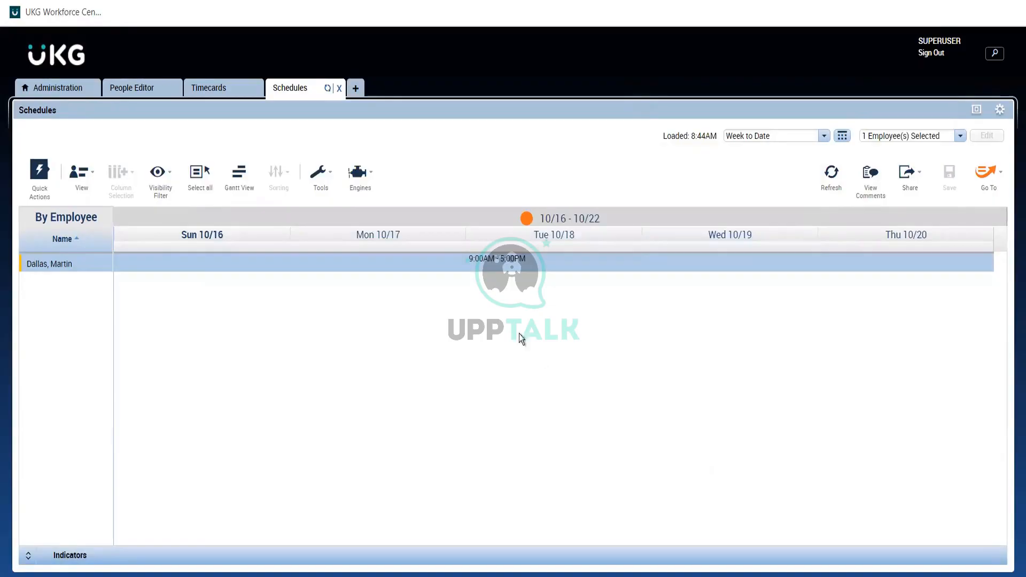
- Check the new Tue 10/18 shift's details and open the same employee's timecard from the schedule
mouse_move(491, 266)
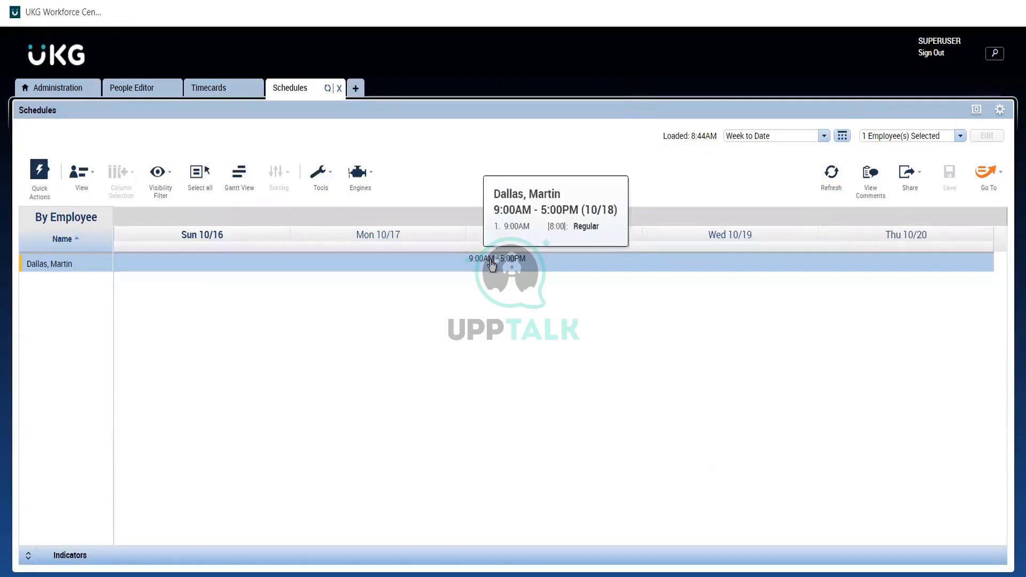
click(989, 174)
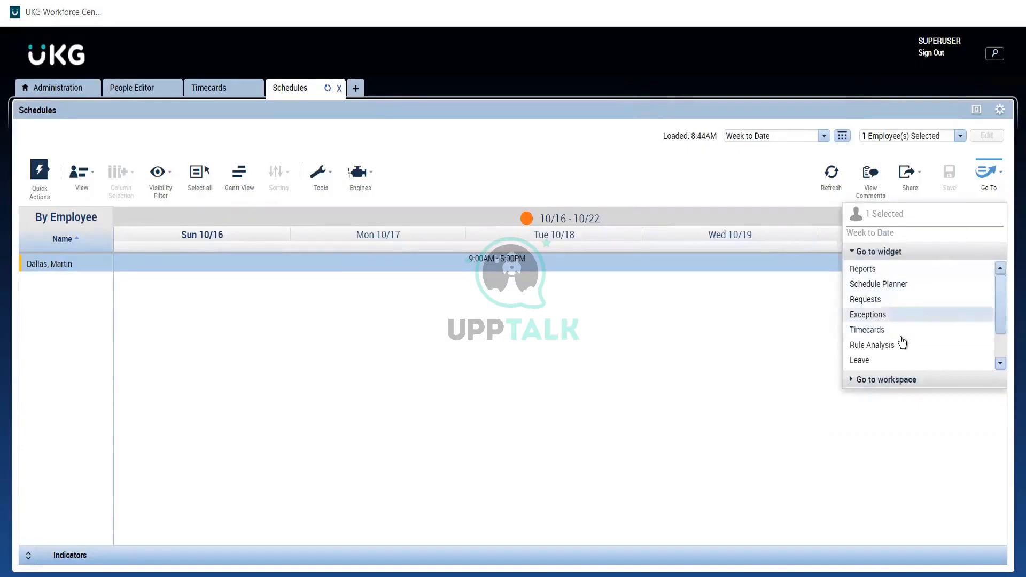
click(999, 353)
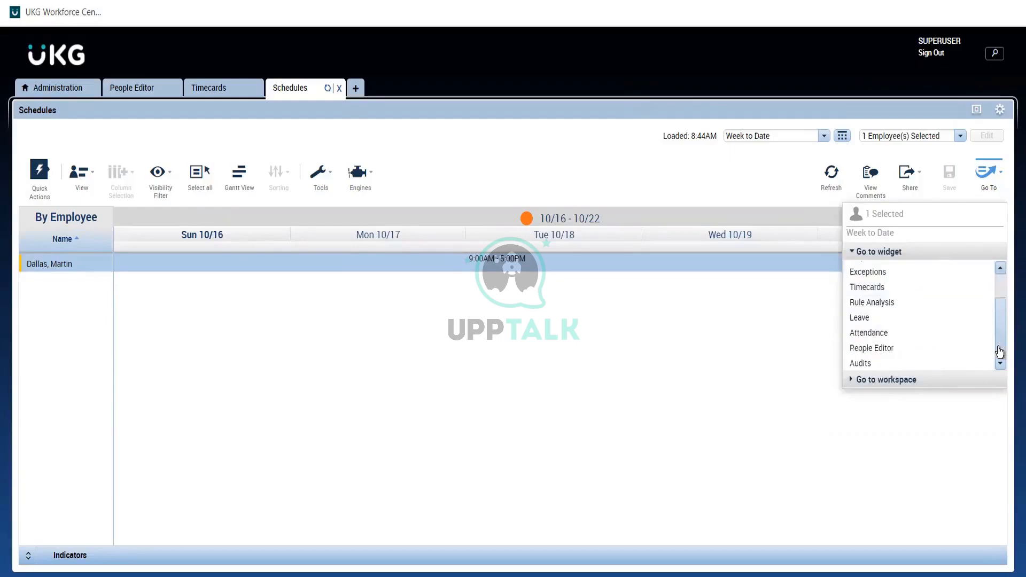
drag(1003, 305, 1003, 304)
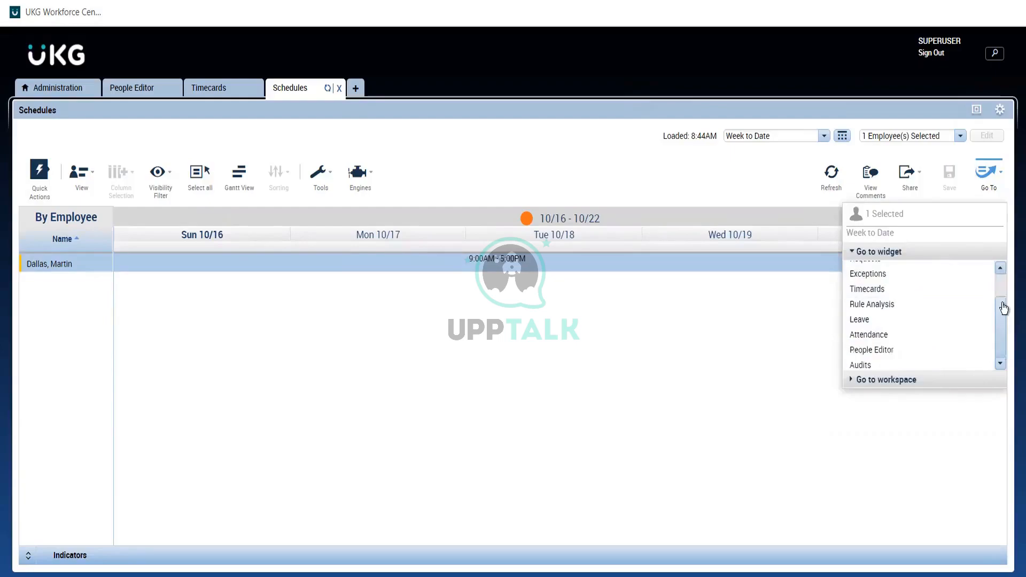
drag(1003, 309, 1001, 267)
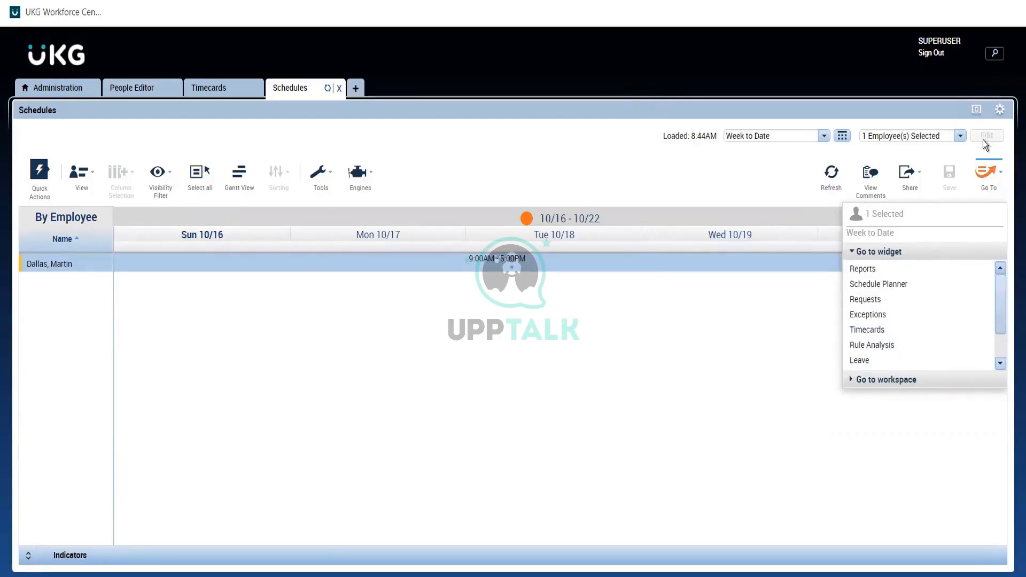
click(883, 328)
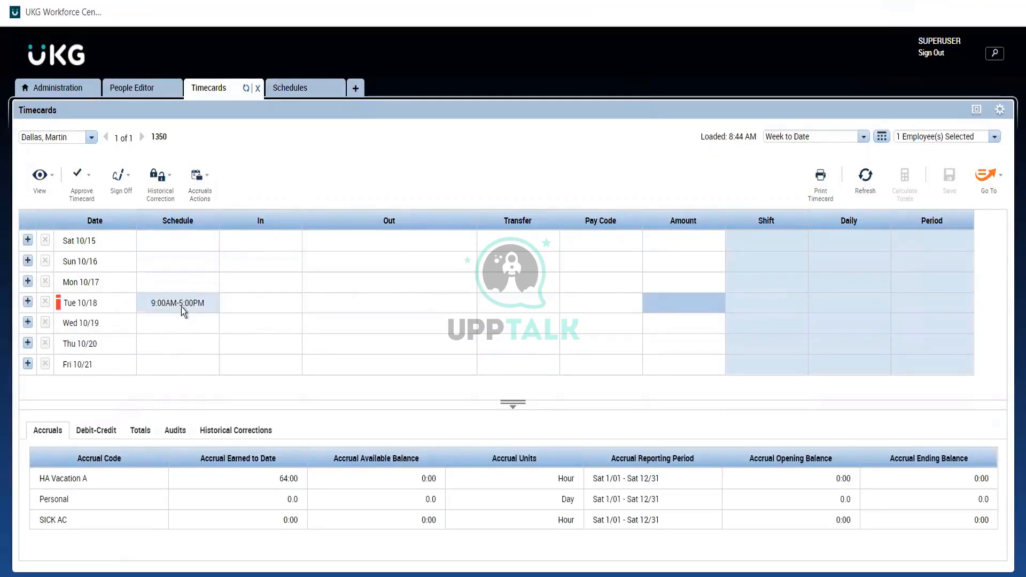
- Examine the exception marker on Tue 10/18 in the timecard and compare it with the employee's 10/18 shift in Schedules
click(234, 312)
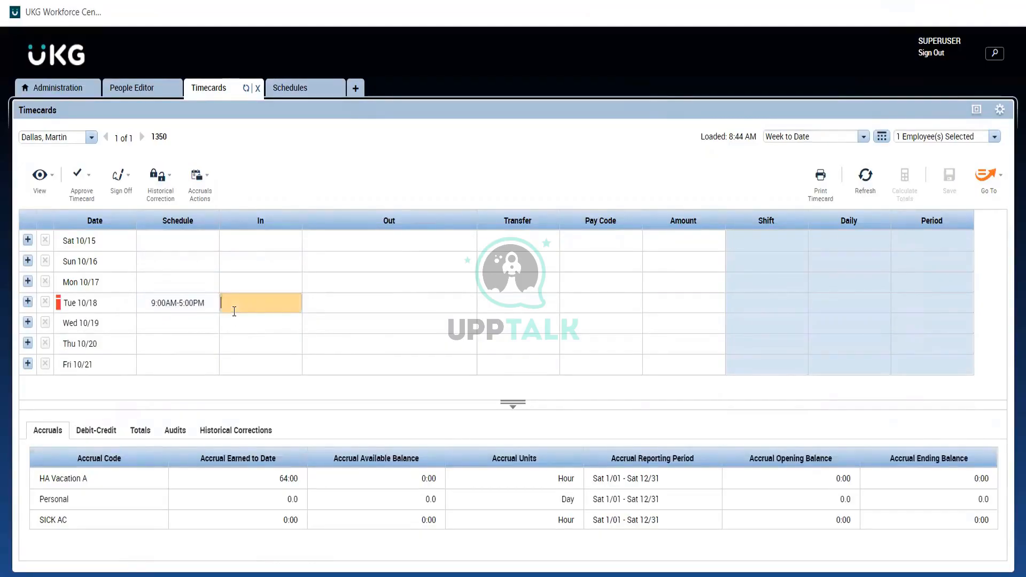
click(397, 190)
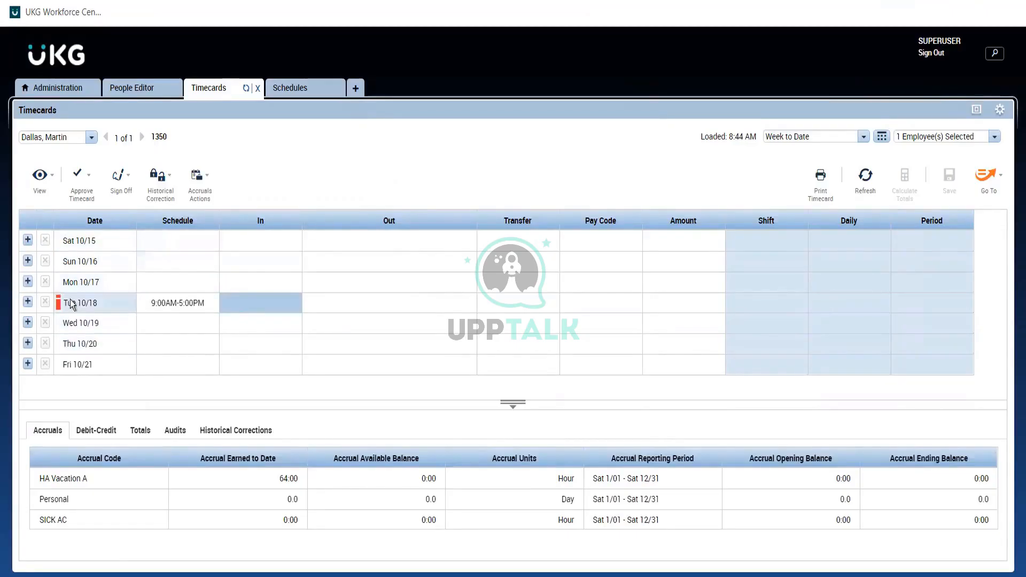
mouse_move(60, 307)
click(267, 310)
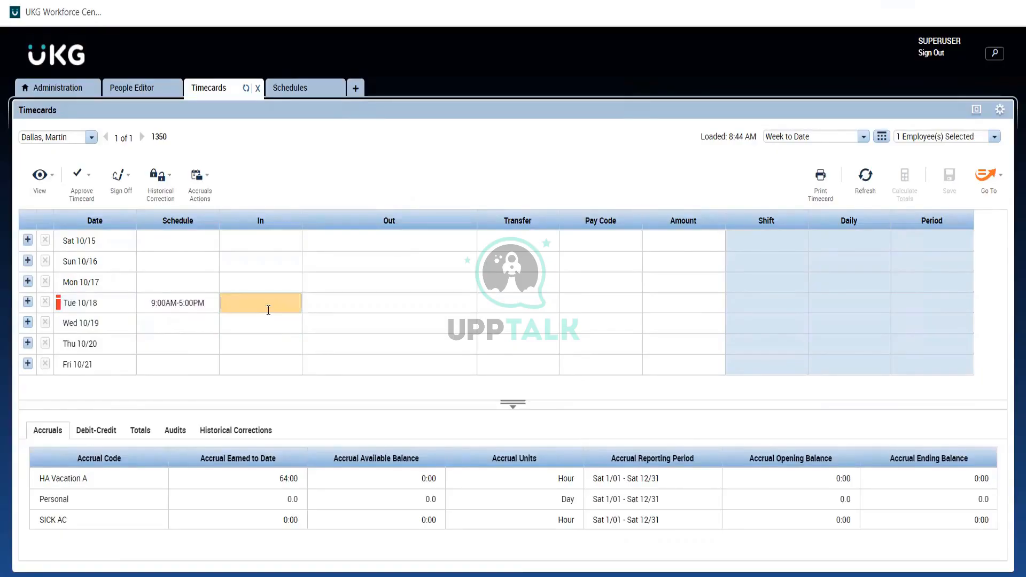
click(413, 185)
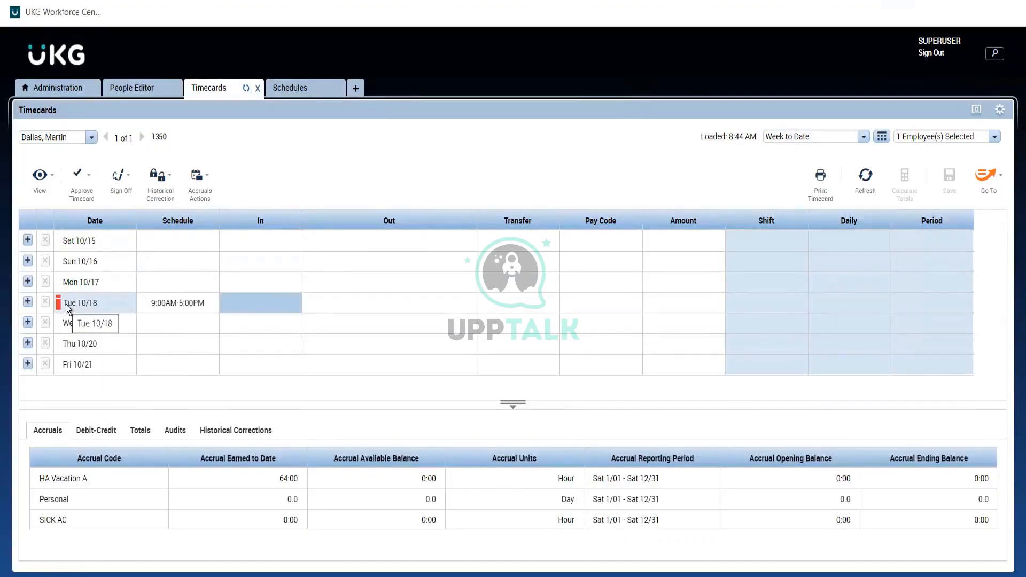
click(312, 90)
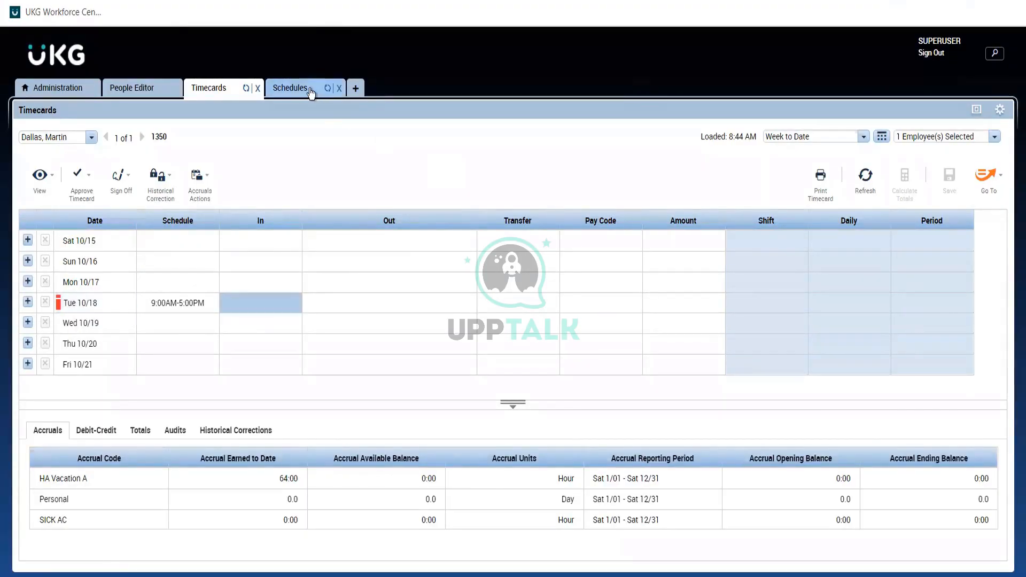
click(983, 188)
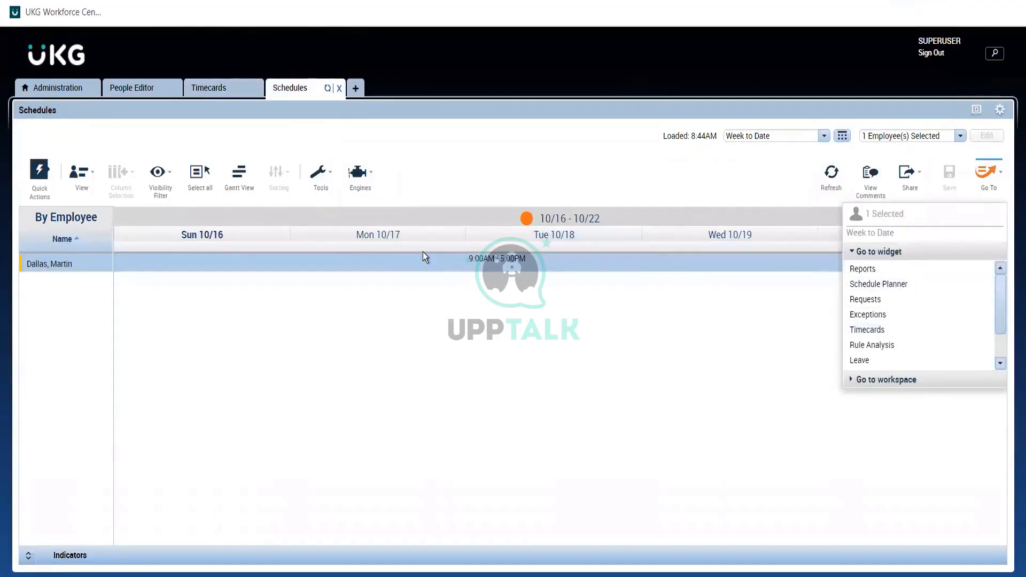
click(463, 165)
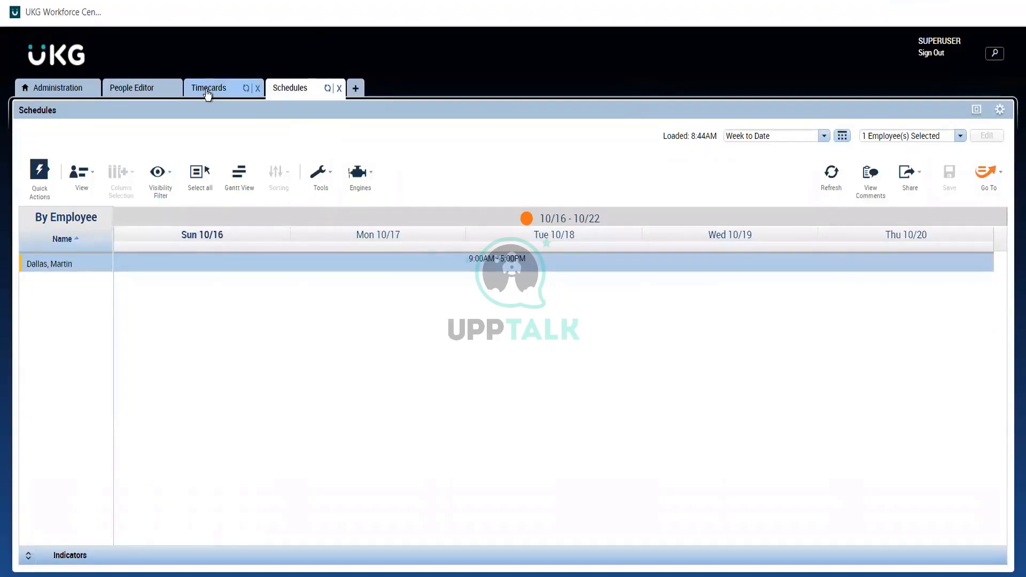
click(207, 94)
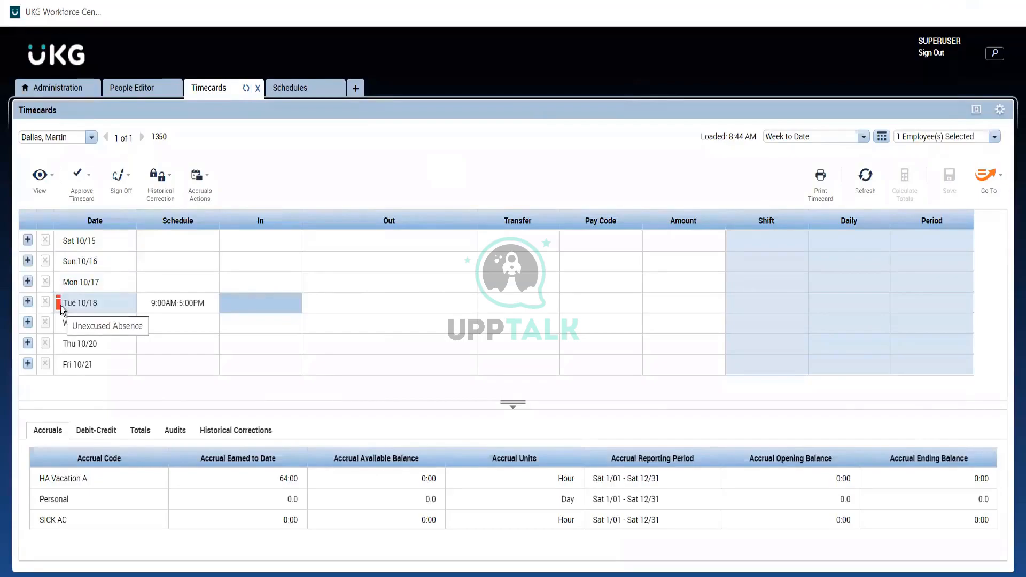
- View the timecard with Only Days with Exceptions, and restore the display of all days
click(51, 178)
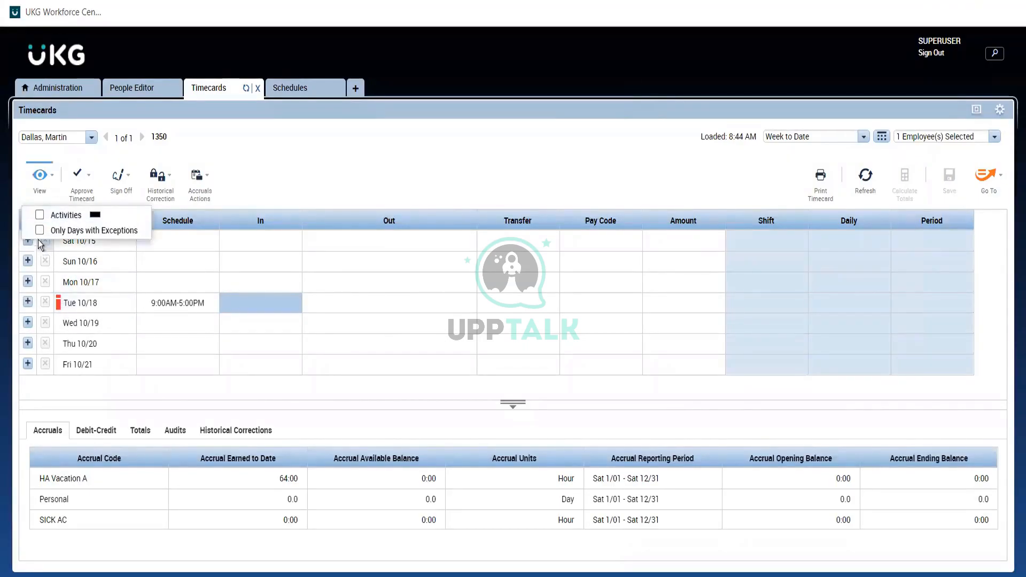
click(39, 230)
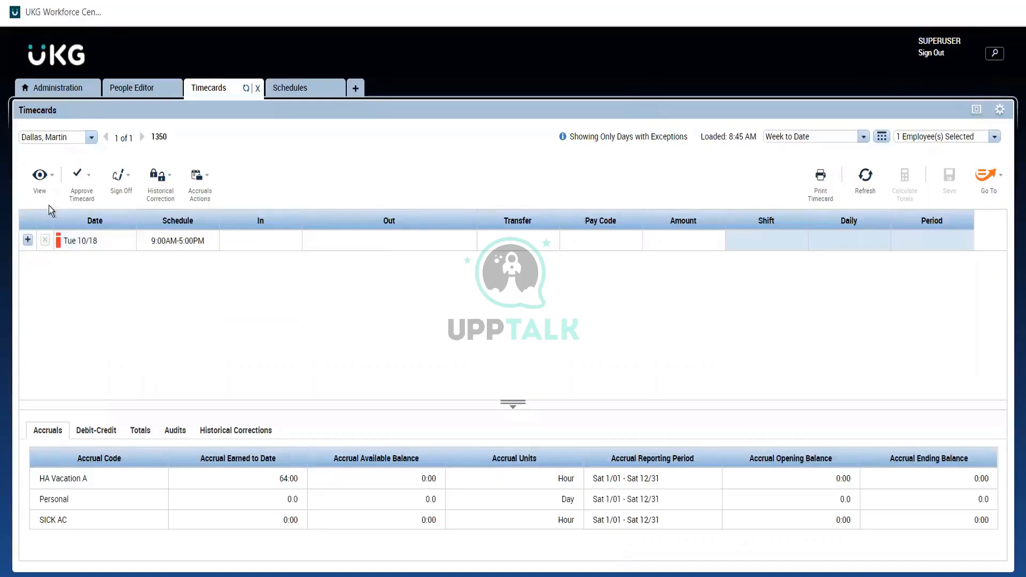
click(43, 182)
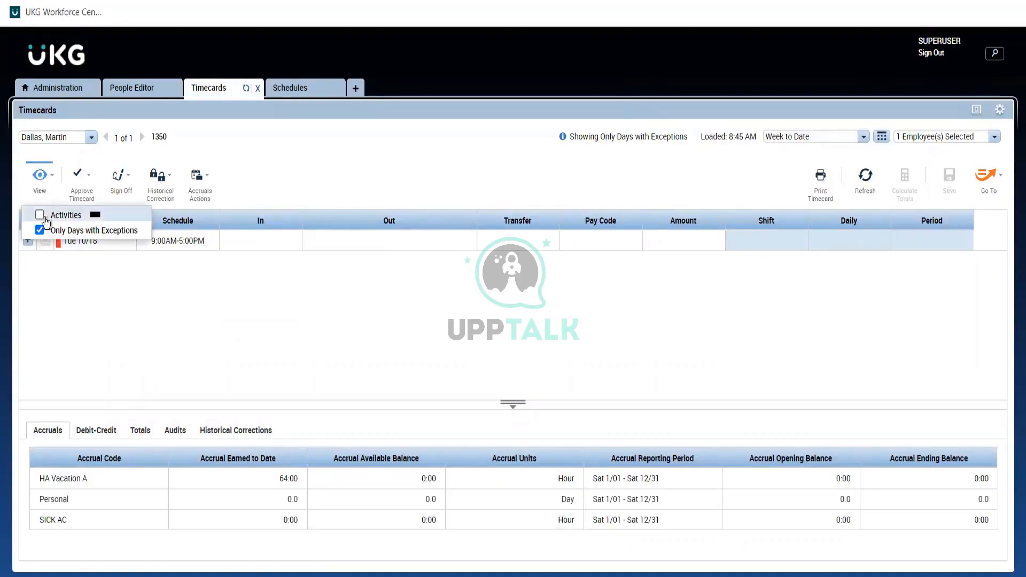
click(49, 231)
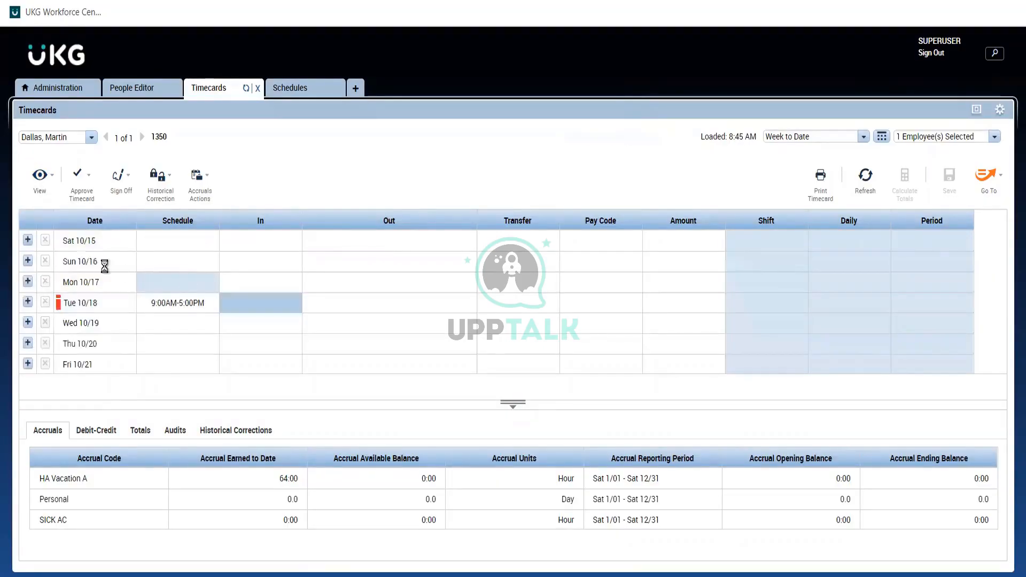
- Enter a 9:15PM In punch and a 5:00PM Out punch for Tue 10/18, calculate totals and save the timecard
click(264, 303)
text(9a)
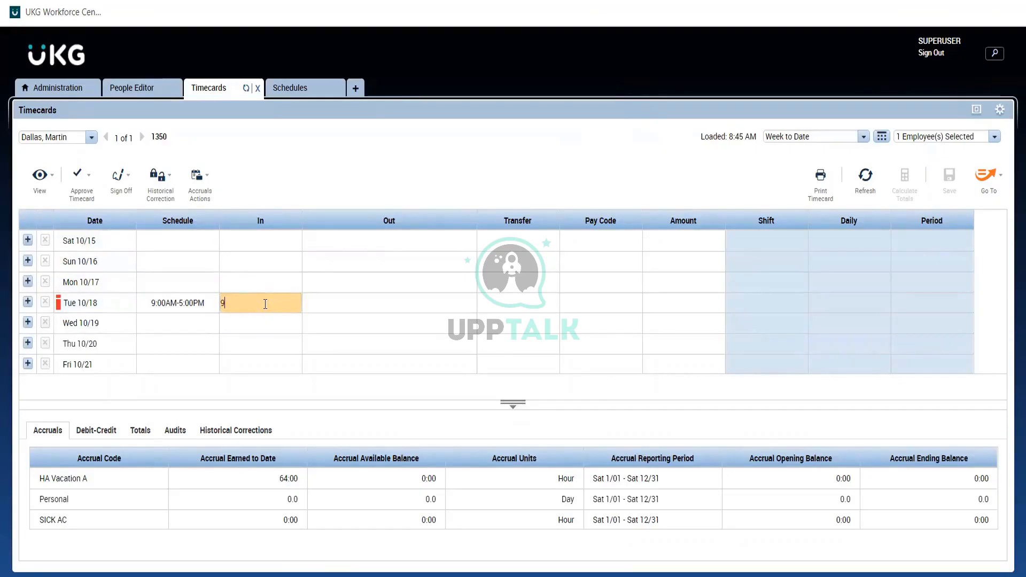
key(BackSpace)
key(BackSpace)
text(9:15p)
click(348, 302)
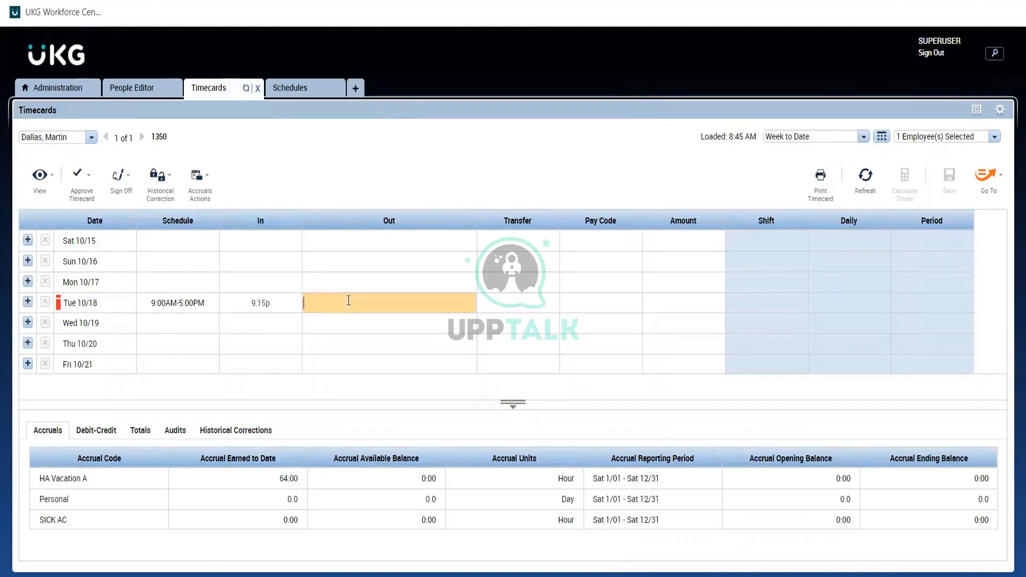
text(5p)
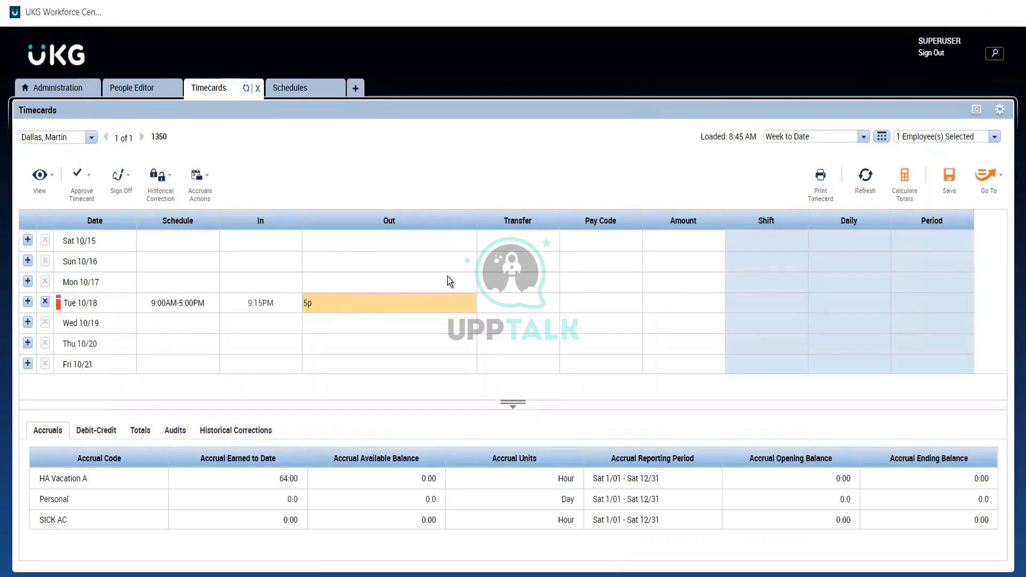
click(531, 136)
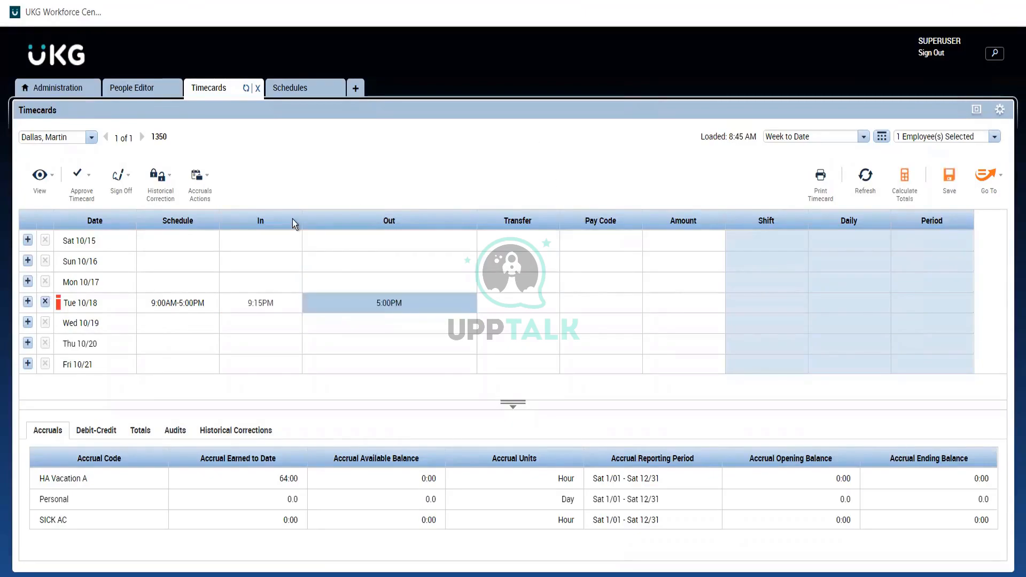
click(903, 178)
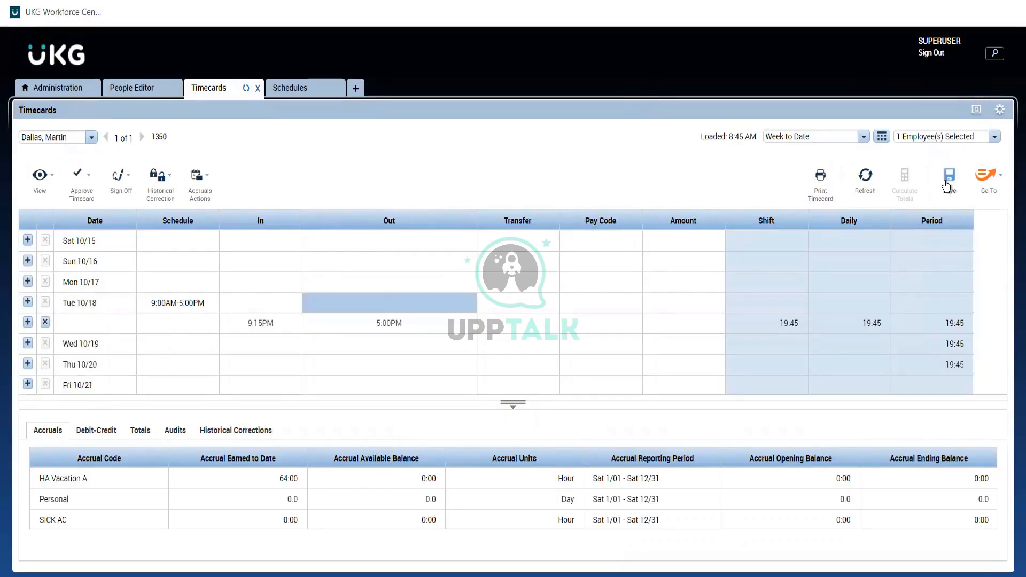
click(947, 182)
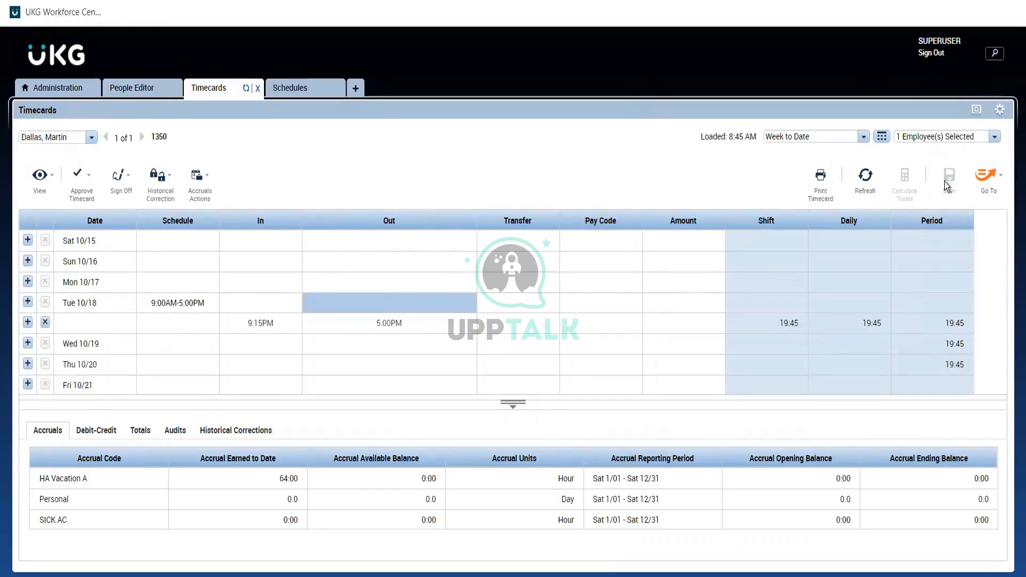
- Correct the Tue 10/18 shift's In punch to 9:15AM and save the timecard
click(250, 316)
click(251, 316)
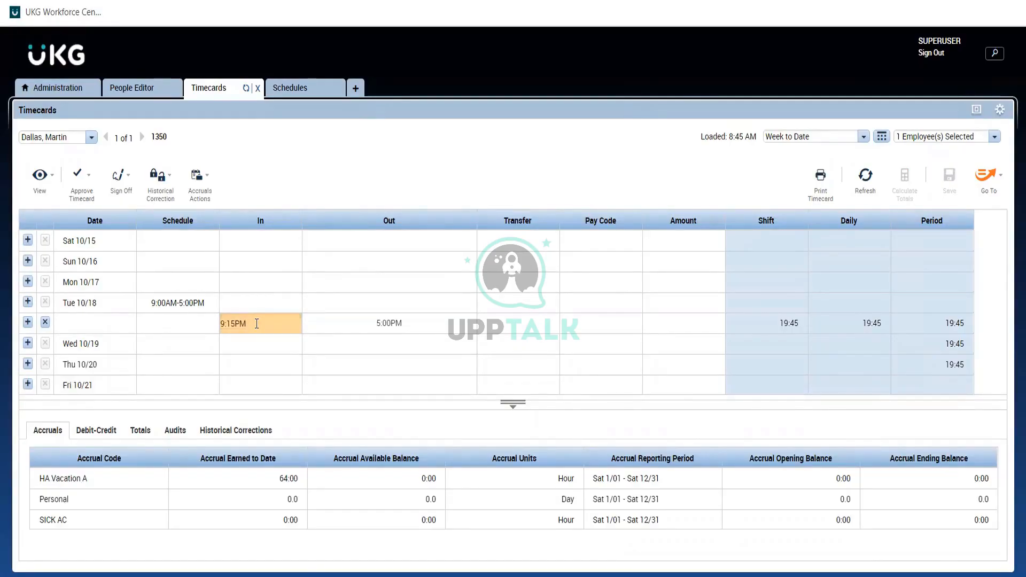
key(BackSpace)
key(BackSpace)
text(aam)
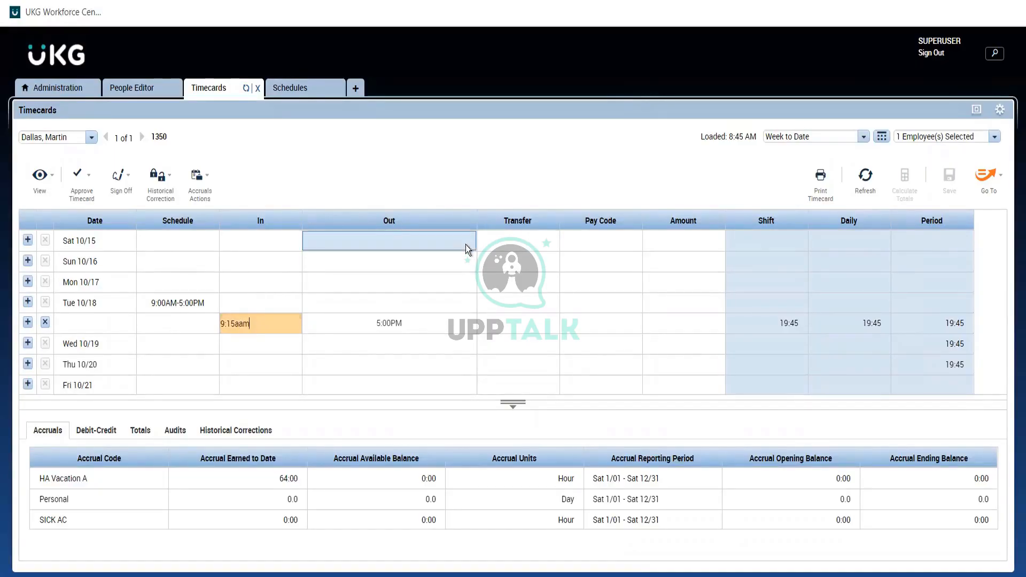
key(BackSpace)
key(BackSpace)
text(m)
click(549, 148)
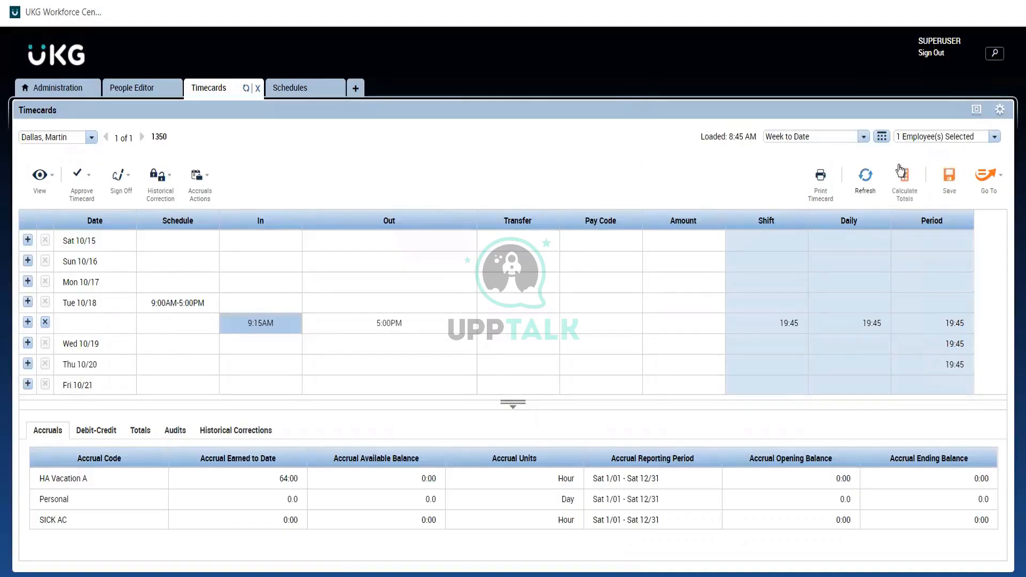
click(946, 184)
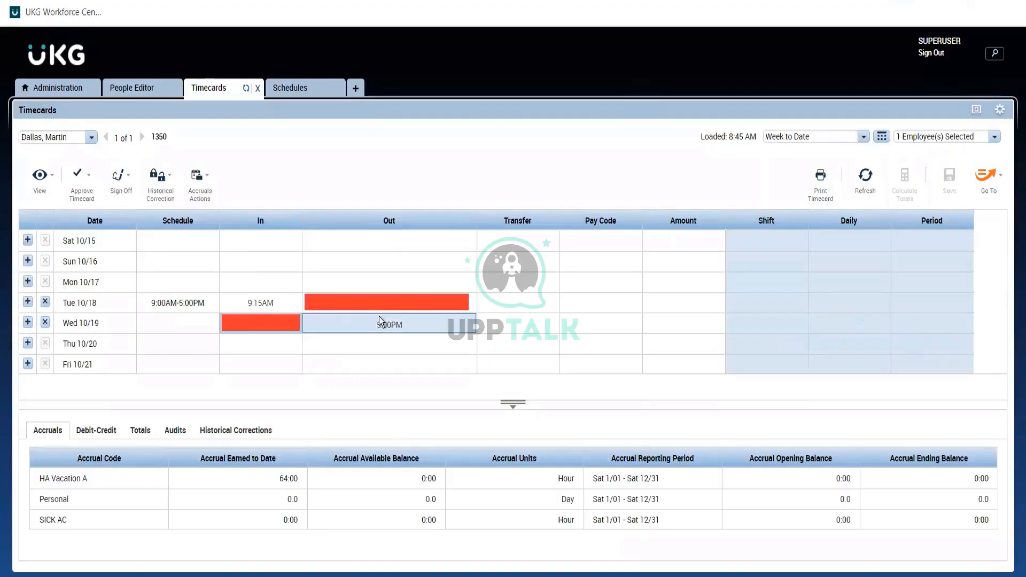
- Move the 5:00PM Out punch from Wed 10/19 to Tue 10/18 and save the timecard
click(379, 317)
key(ctrl+x)
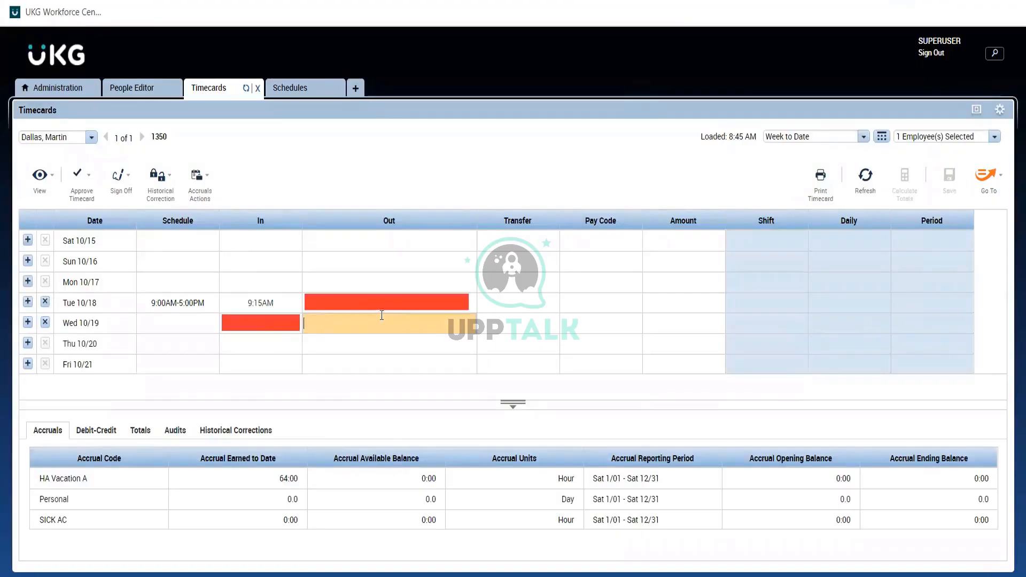
click(371, 297)
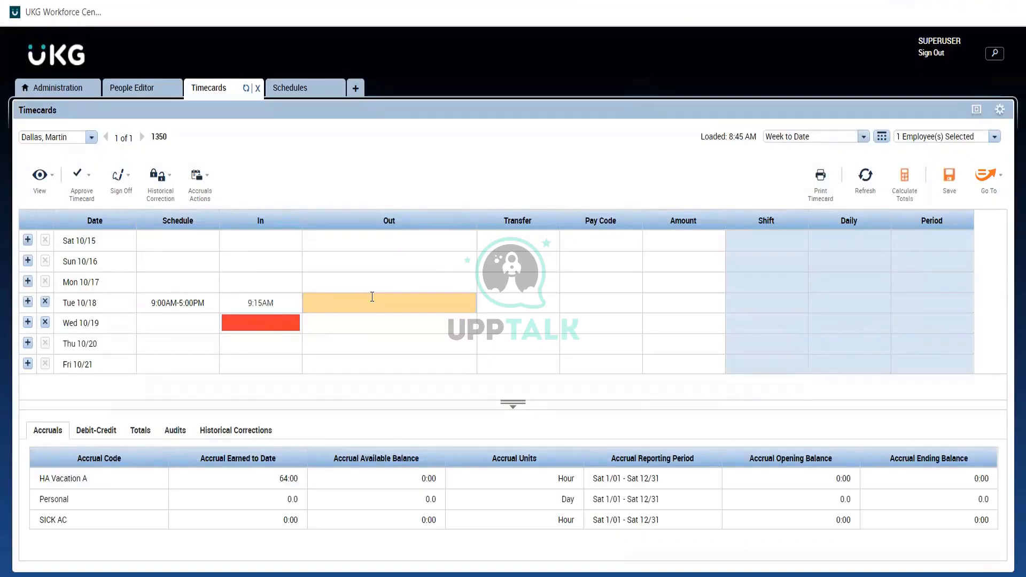
text(5p)
click(693, 171)
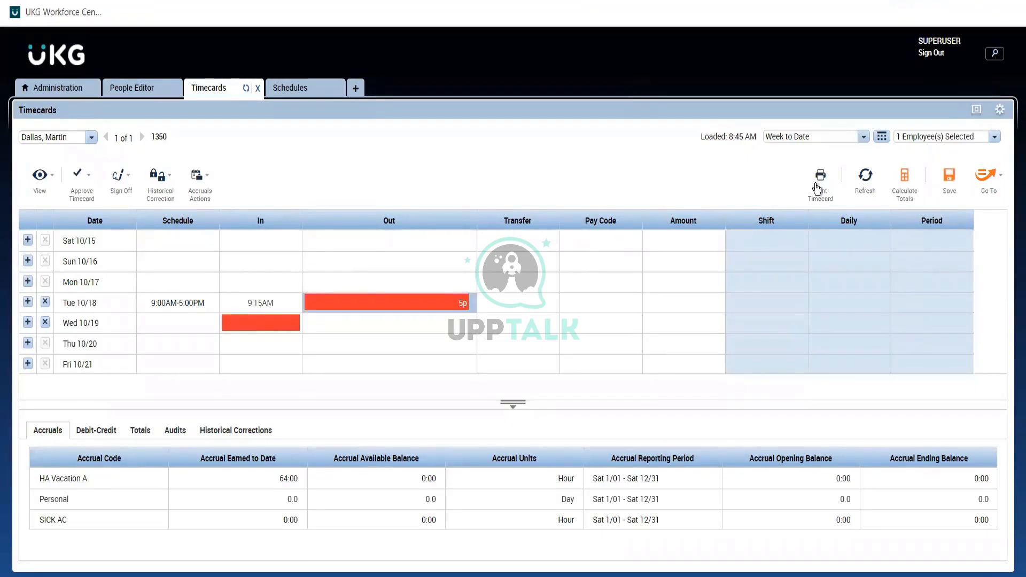
click(938, 193)
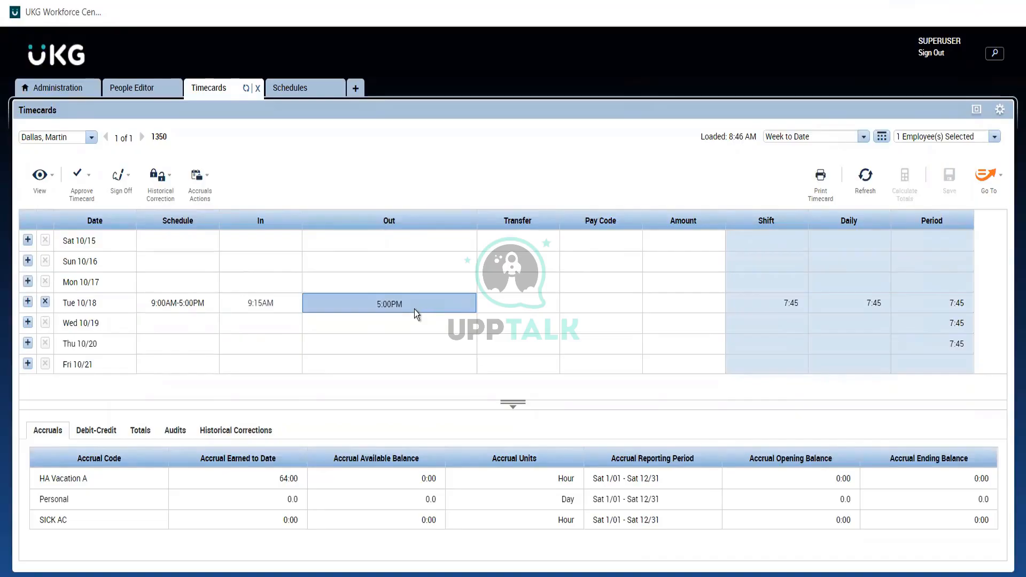
- Set the Tue 10/18 In punch to 10:00AM and save the timecard
click(276, 303)
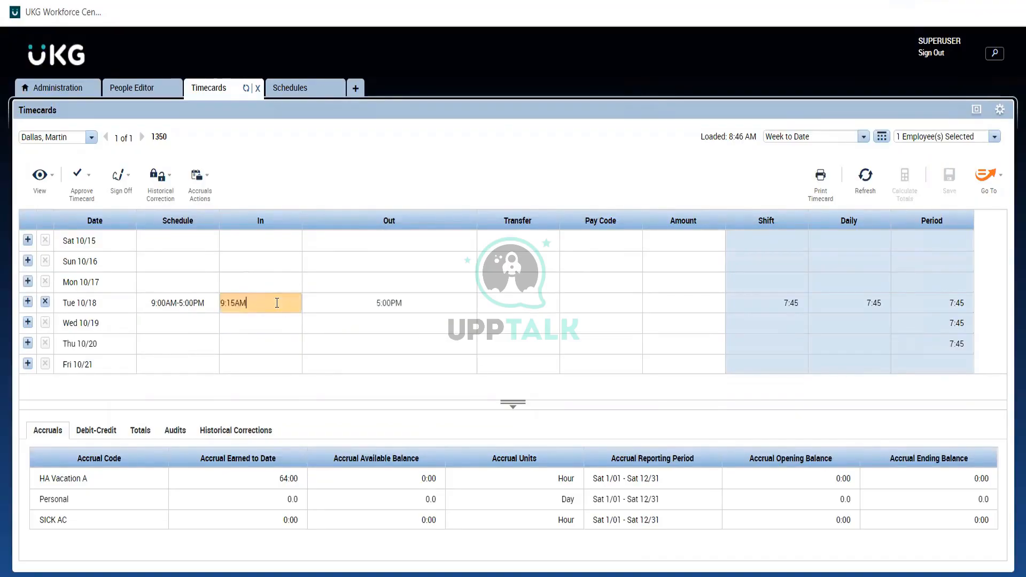
double_click(277, 303)
key(BackSpace)
text(10a)
click(563, 139)
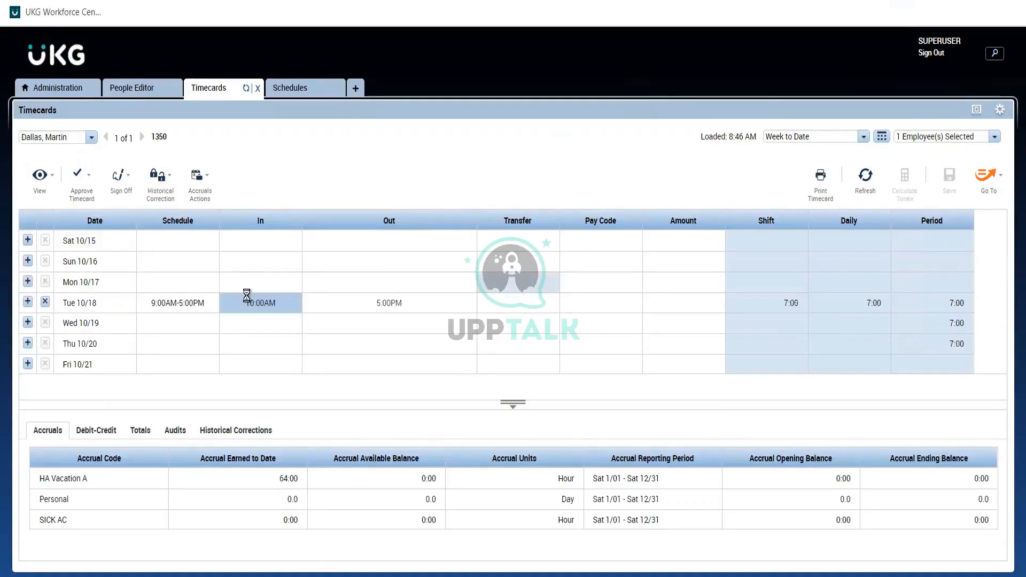
- Delete the In punch on Tue 10/18 and save the timecard
click(273, 306)
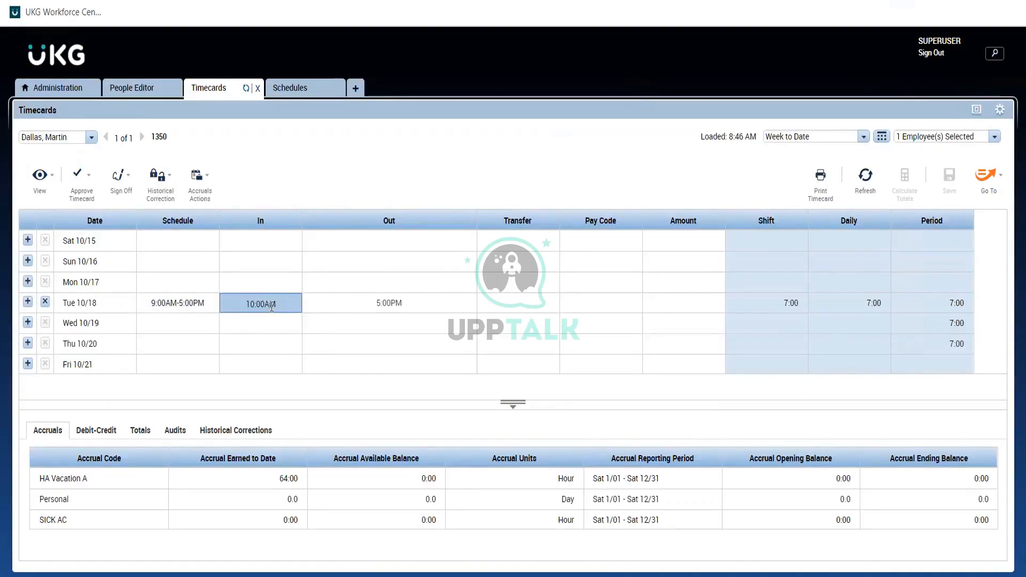
click(271, 305)
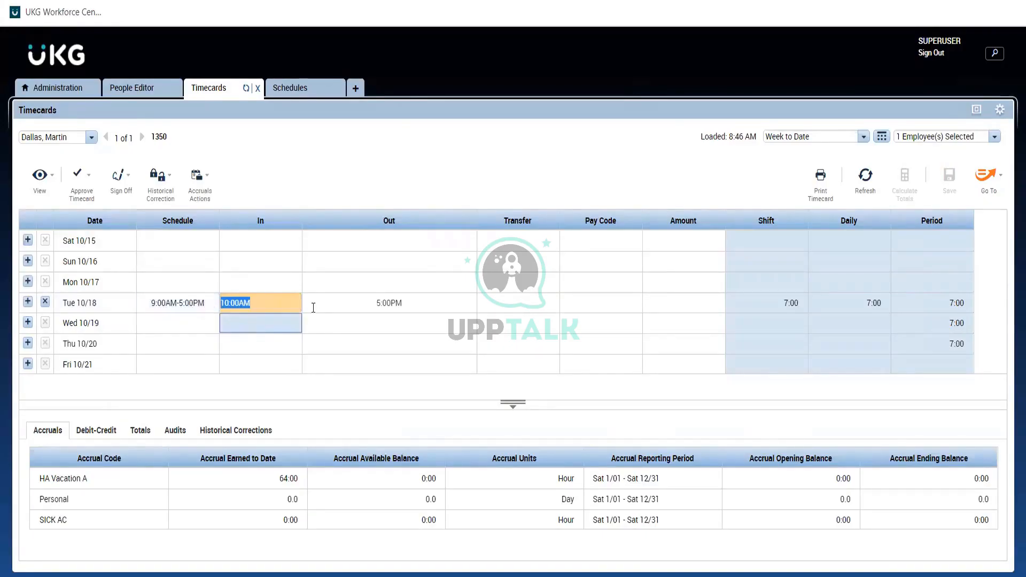
key(BackSpace)
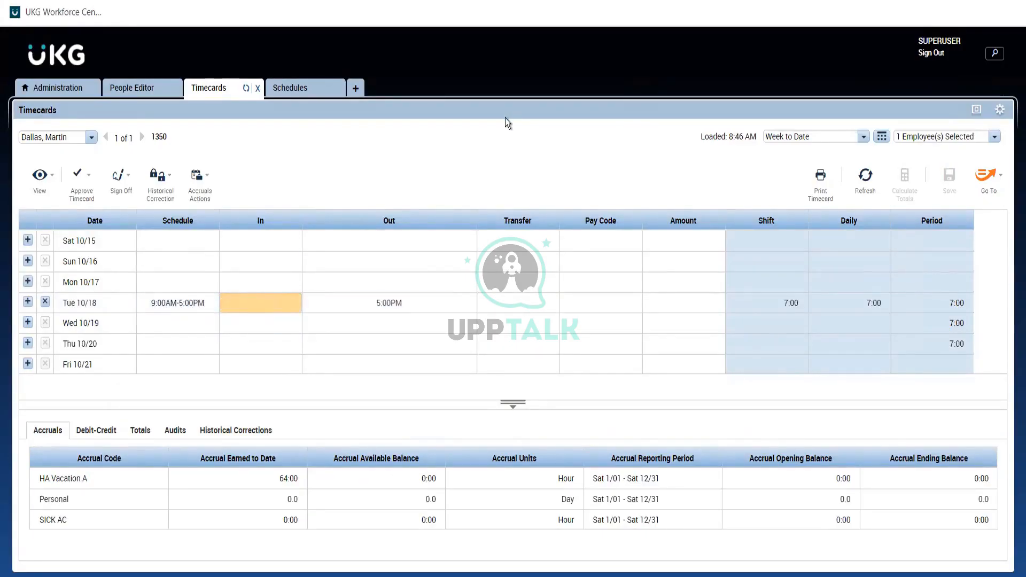
click(572, 175)
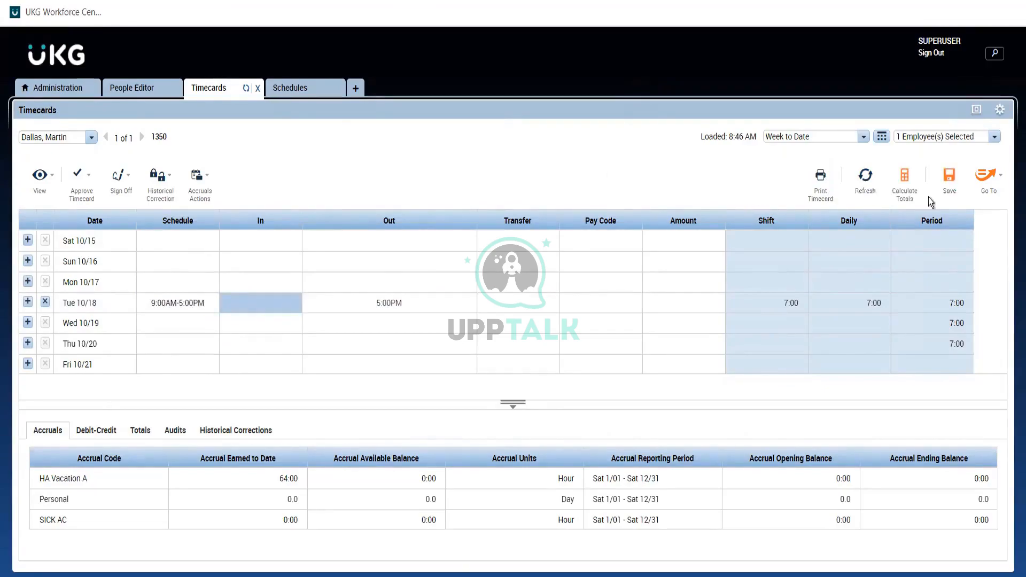
click(938, 195)
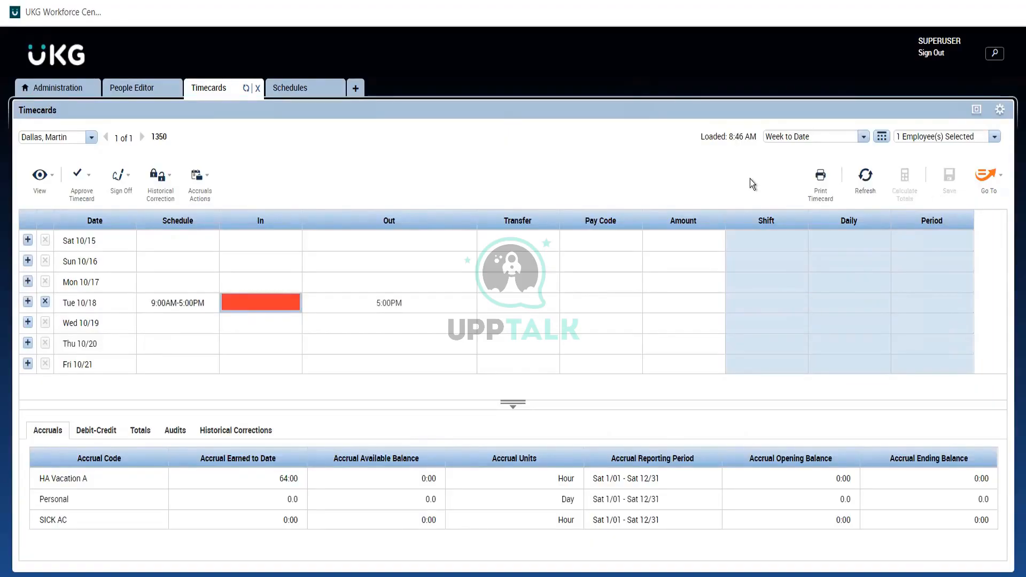
- Inspect the exception in the Tue 10/18 In cell against that day's scheduled shift
click(230, 263)
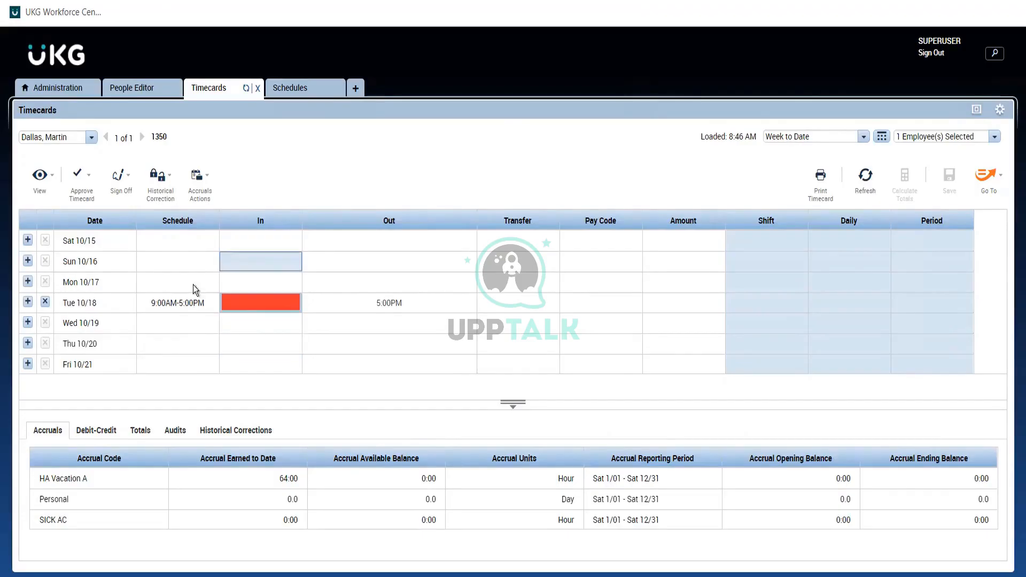
click(193, 302)
click(243, 303)
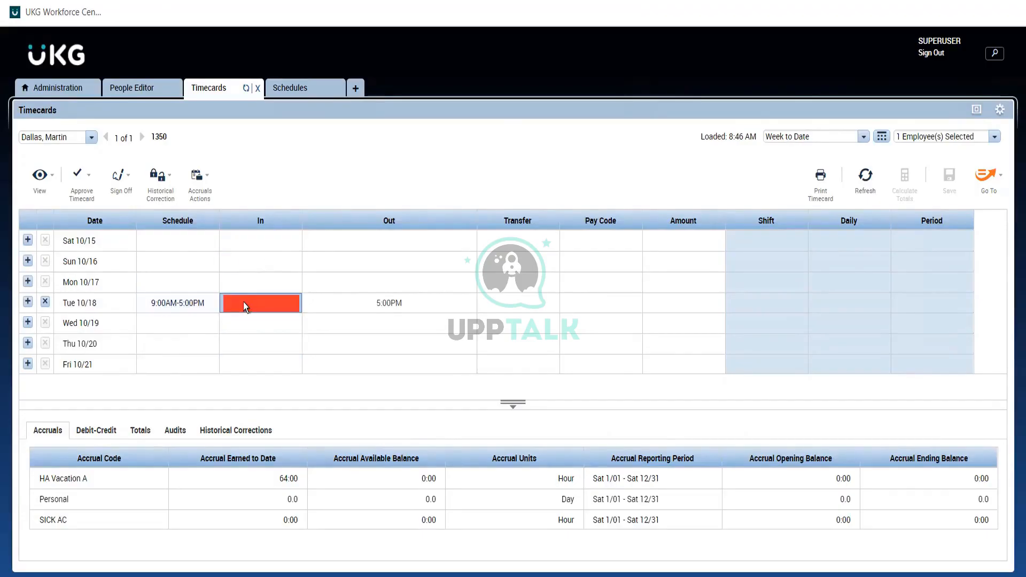
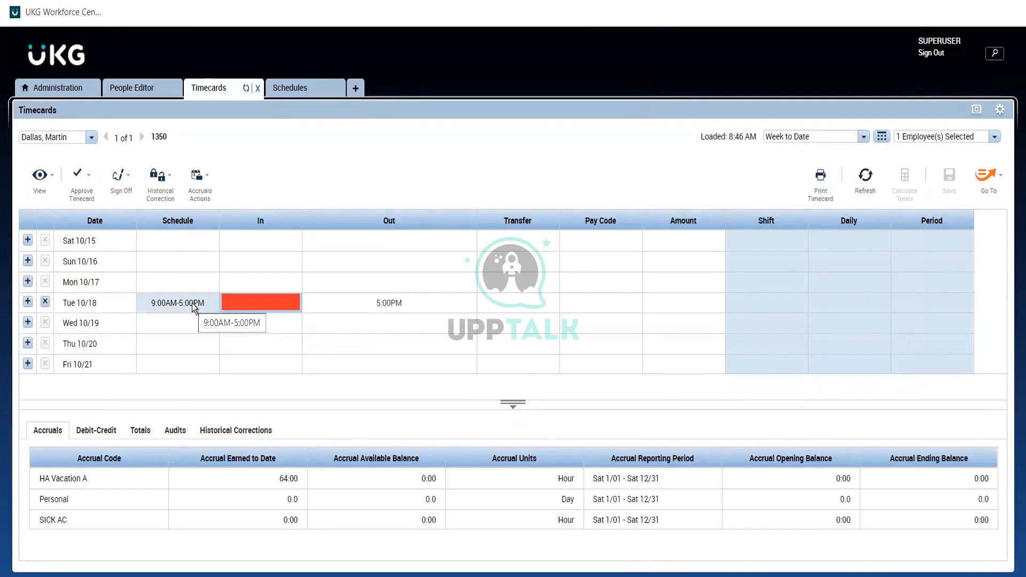
- Review the open People Editor, Timecards and Schedules workspaces one after another
click(140, 91)
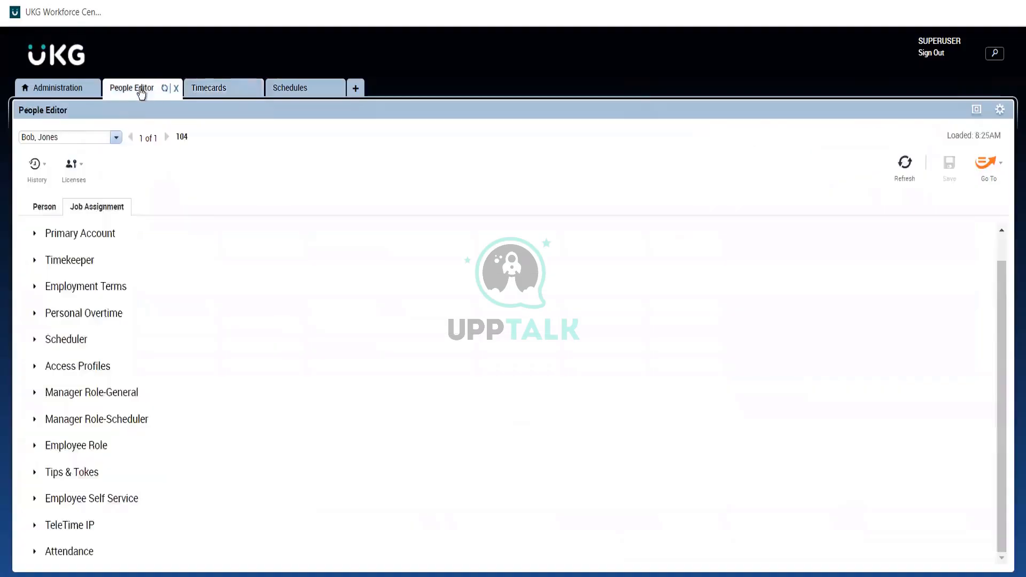
click(216, 91)
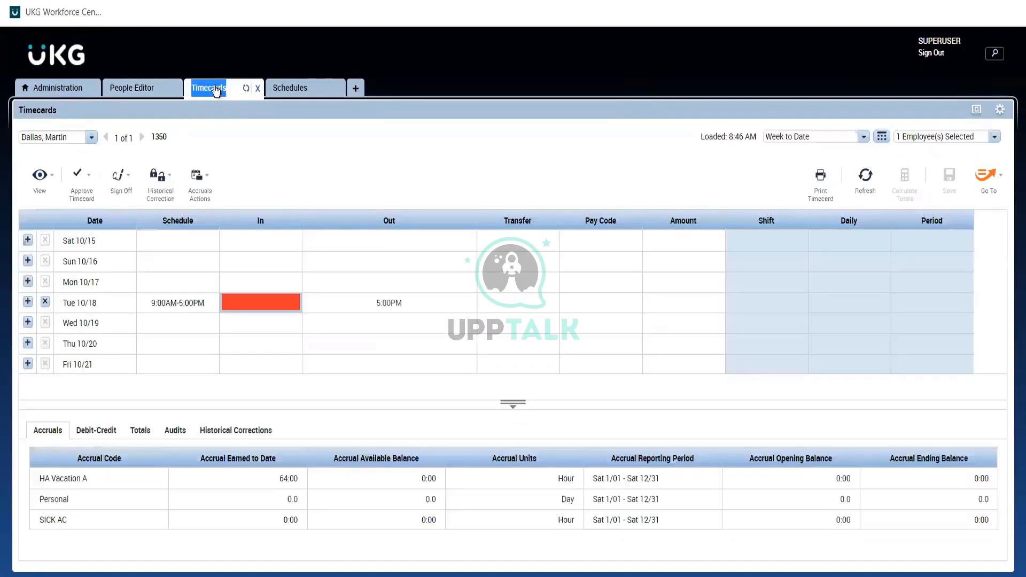
click(287, 91)
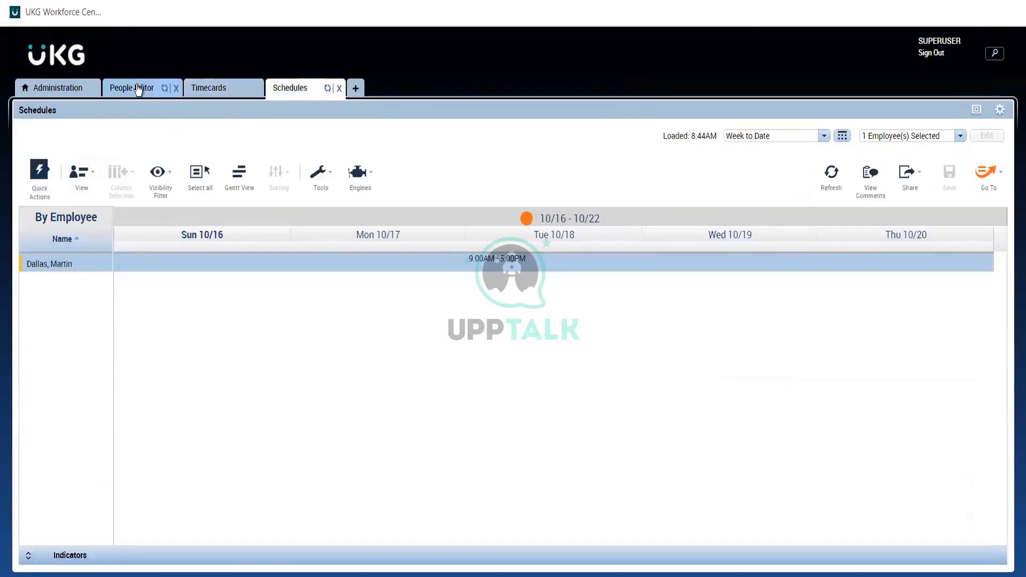
click(138, 89)
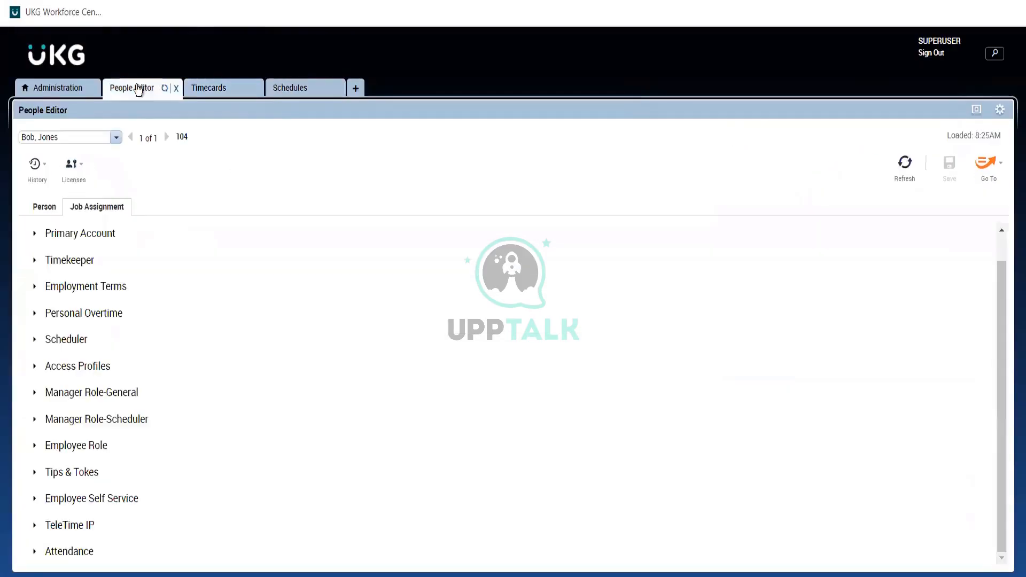
click(228, 91)
click(274, 91)
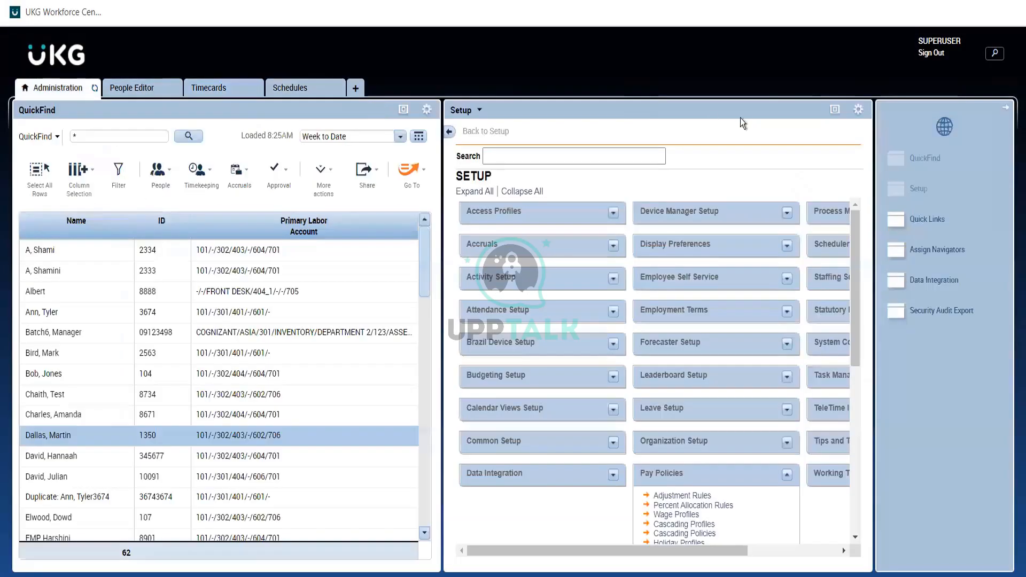
- Examine the configuration categories in the maximized Setup widget on the Administration workspace, and collapse the Pay Policies category
click(835, 110)
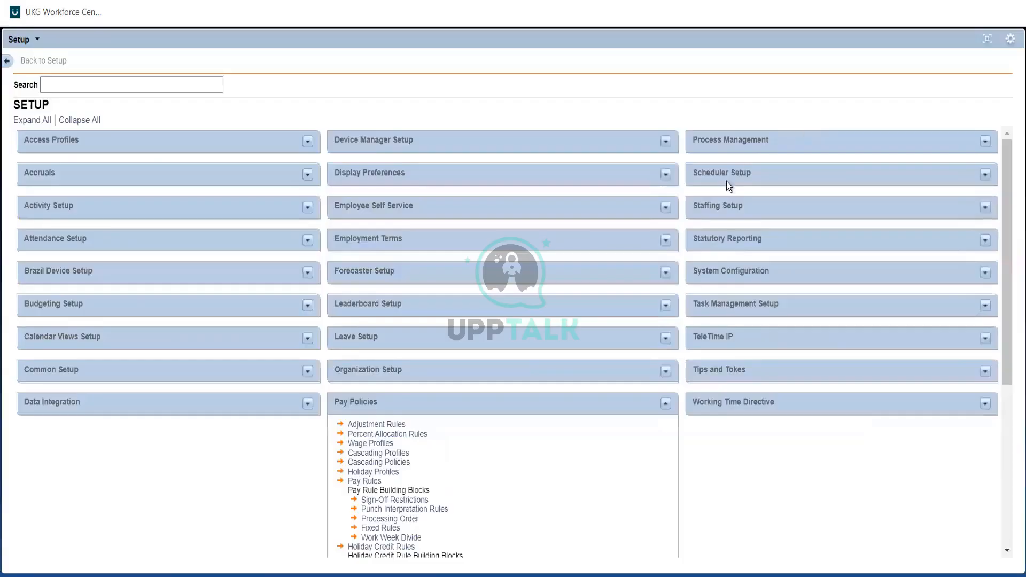
click(666, 241)
click(665, 241)
click(666, 404)
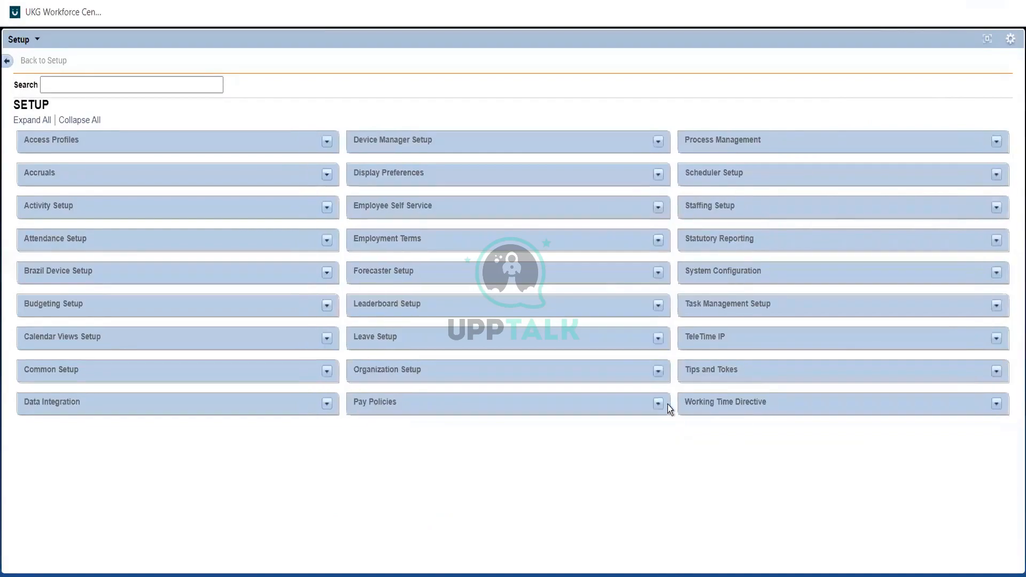
click(327, 175)
click(661, 410)
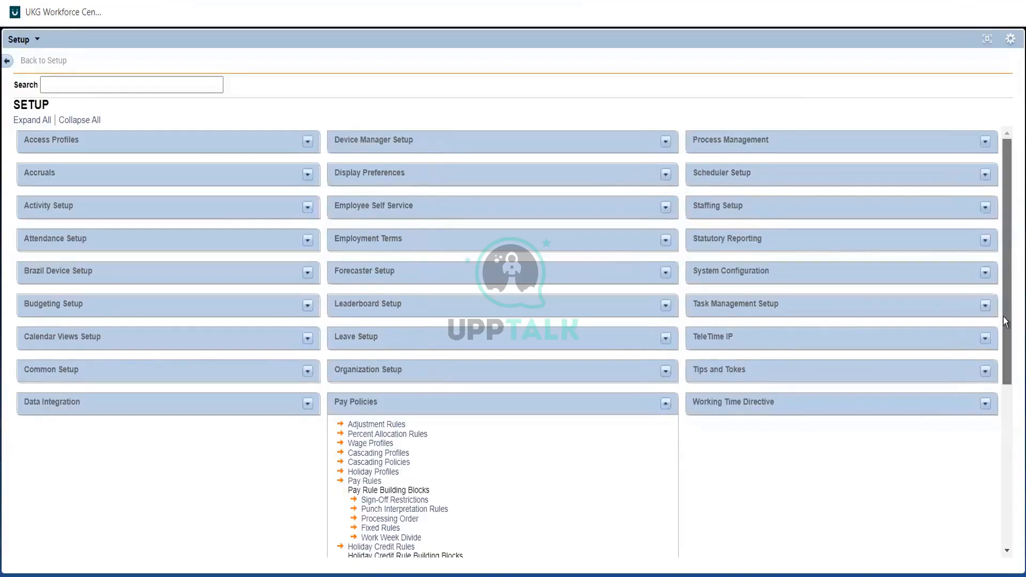
drag(1003, 316, 1011, 181)
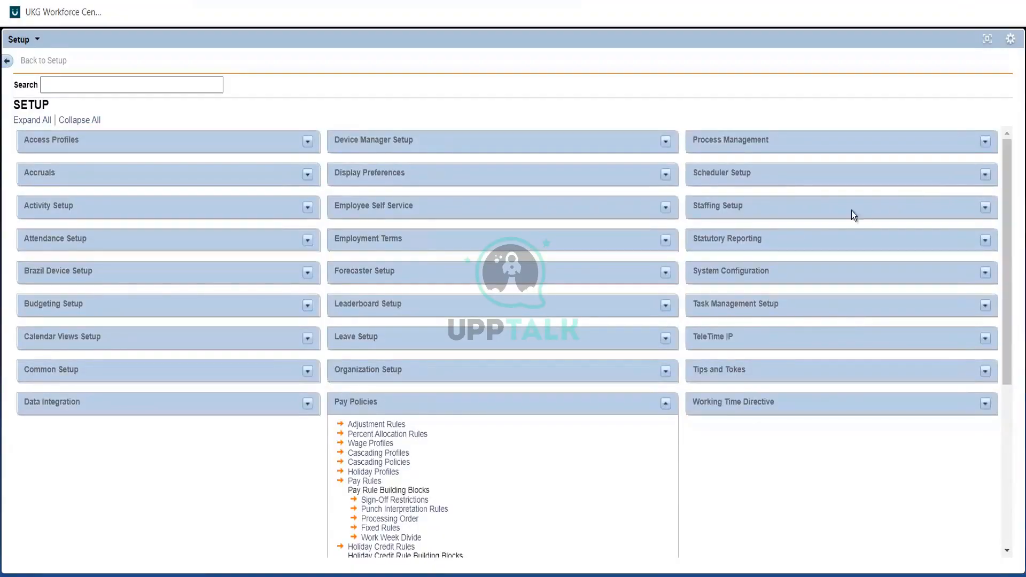
click(666, 403)
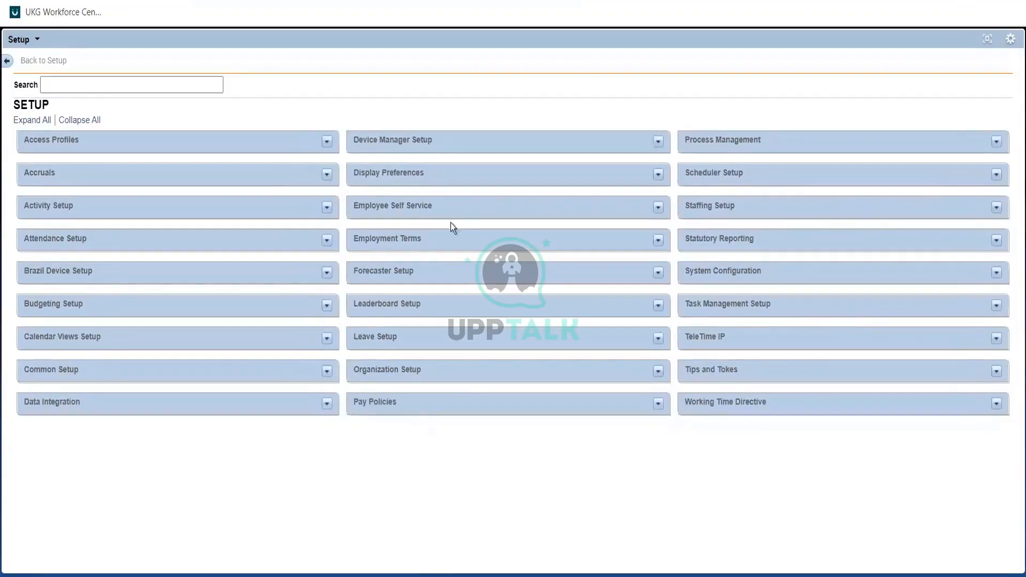
- Restore the Setup widget to its normal size and look through the rules and building blocks under Pay Policies
click(988, 40)
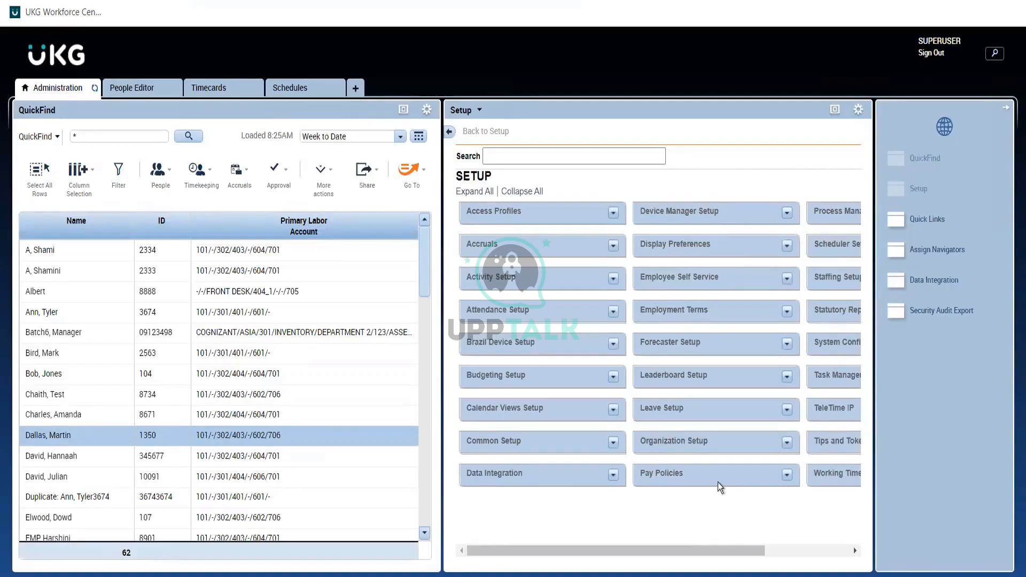
click(784, 476)
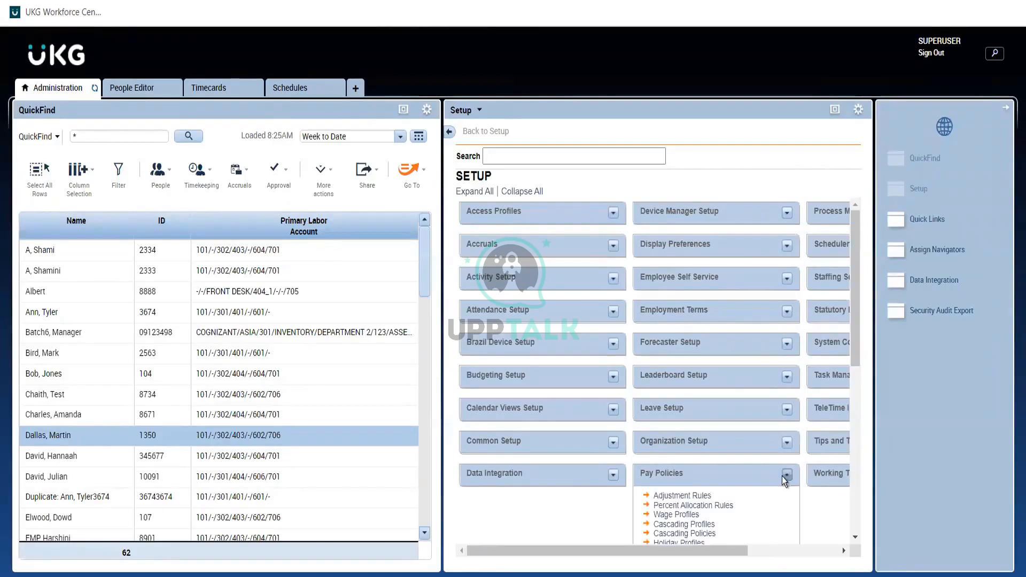
click(856, 430)
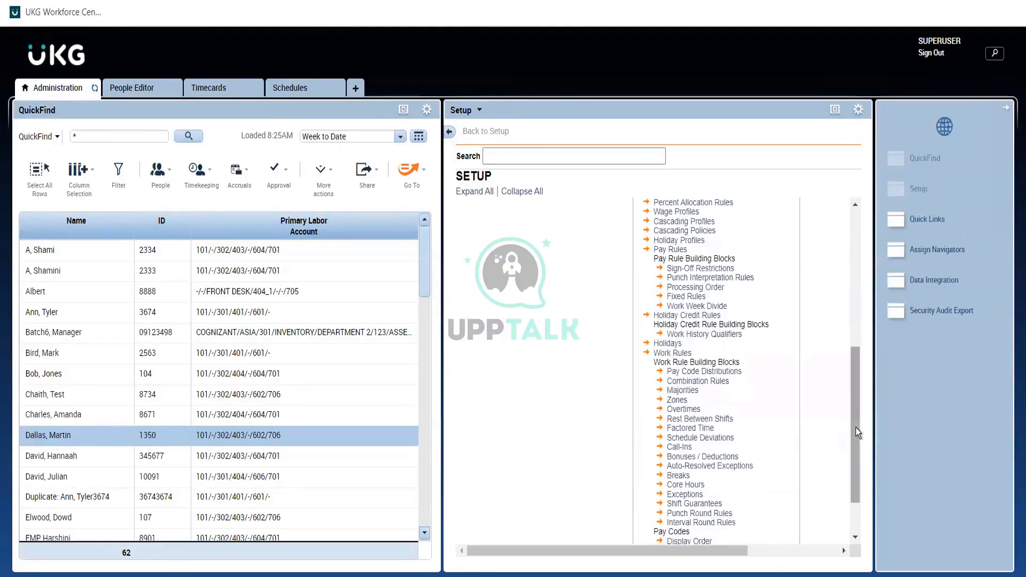
drag(858, 432, 860, 275)
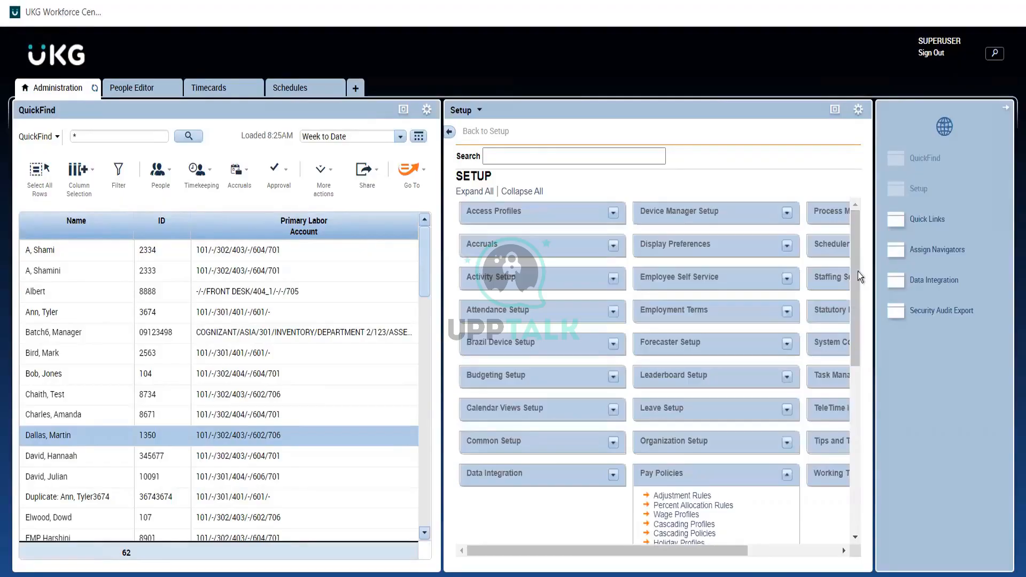
click(787, 478)
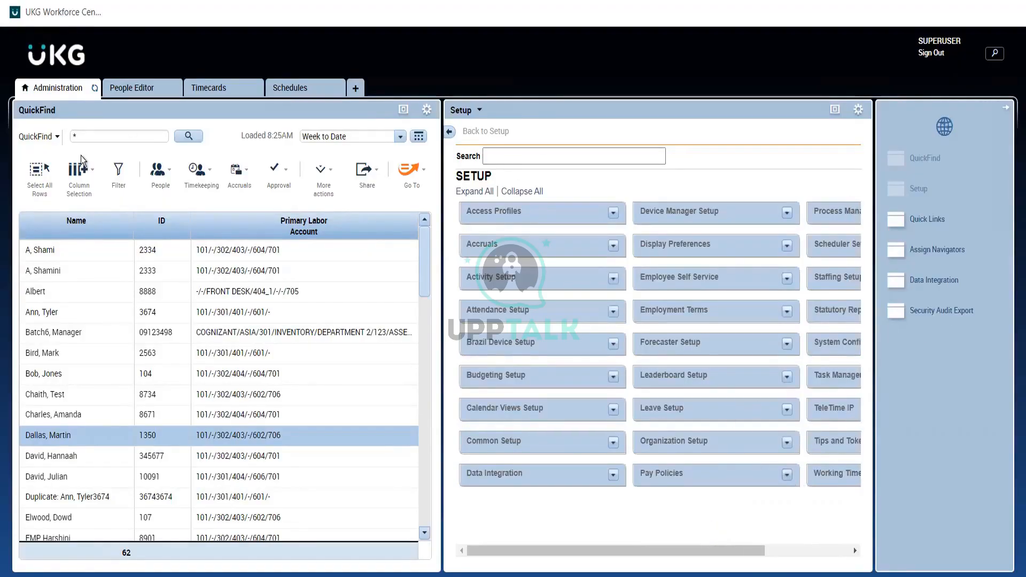
- Revisit Schedules, Timecards and People Editor, ending on the Administration workspace
click(290, 90)
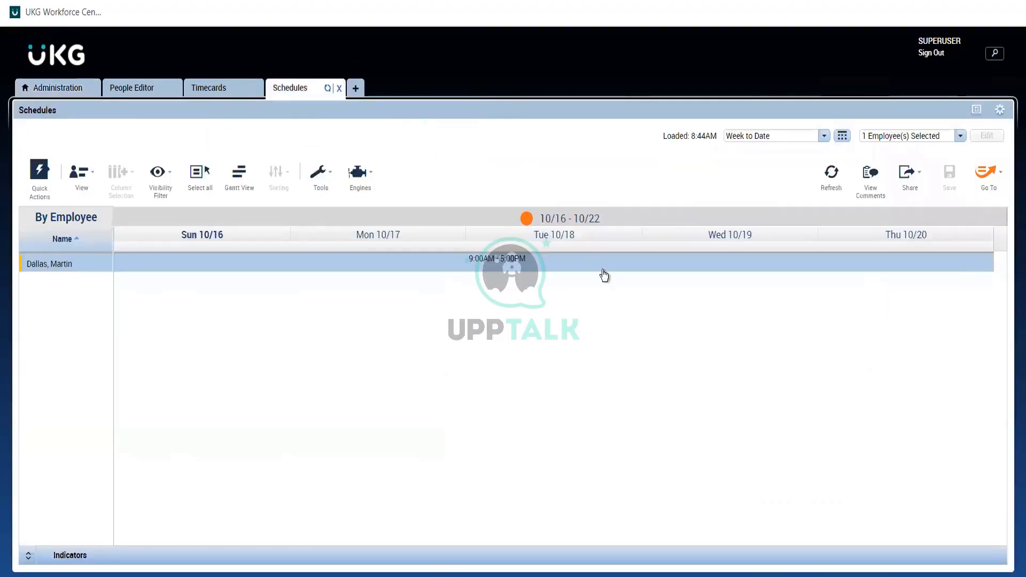
click(202, 94)
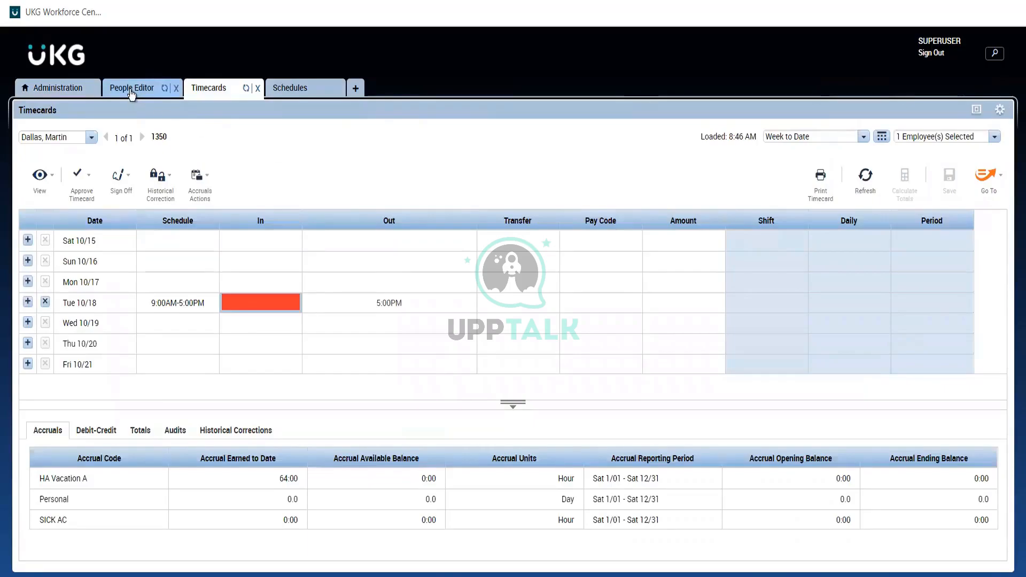
click(131, 90)
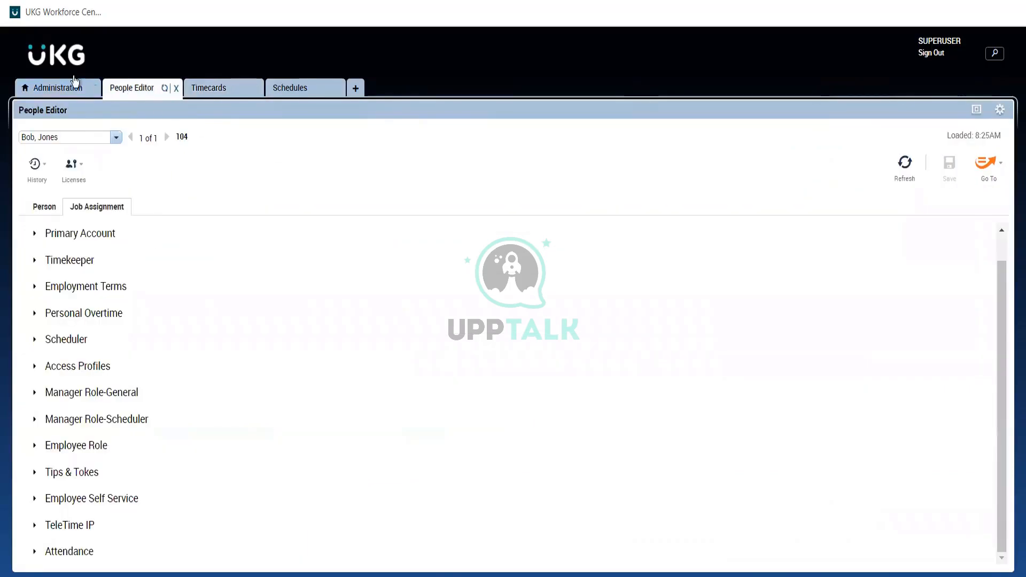
click(58, 91)
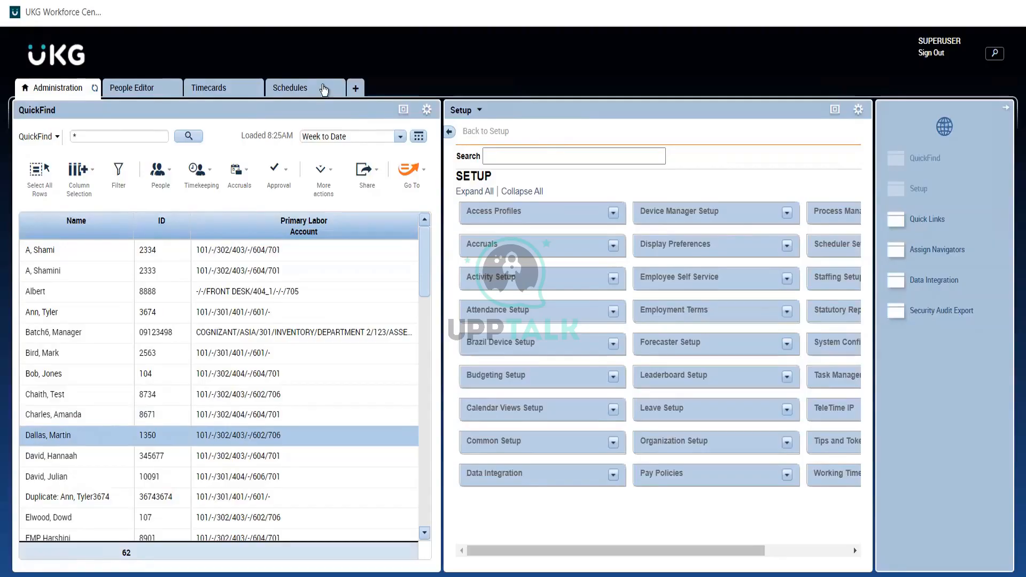
- Open the Manage My Department workspace and launch the online Help from its related items
click(355, 90)
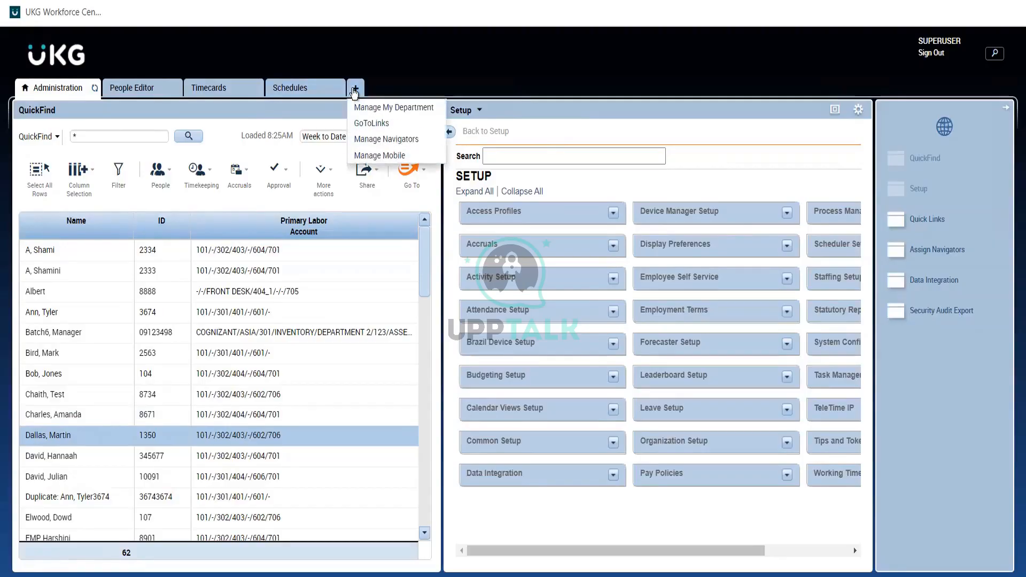
click(384, 109)
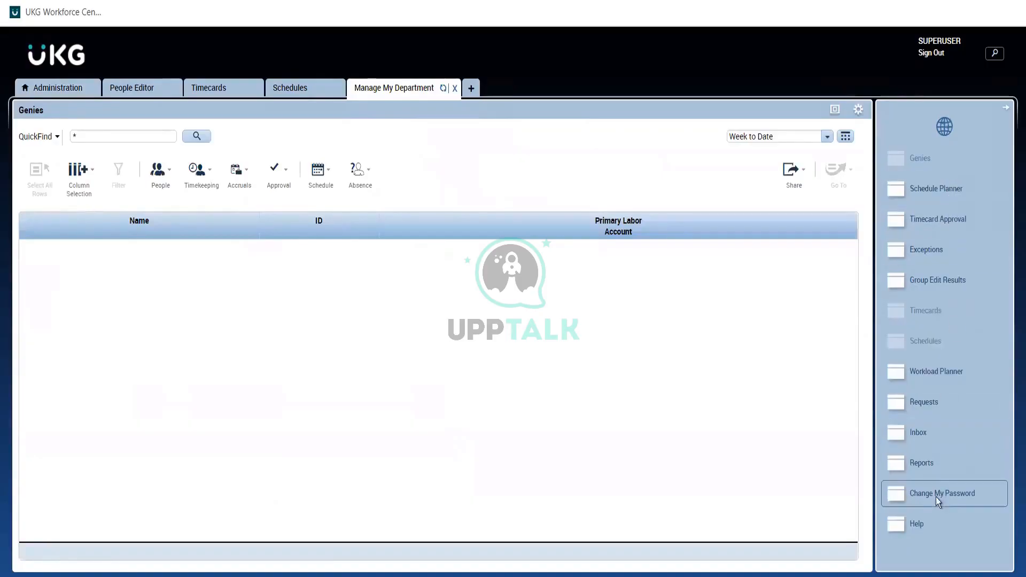
click(925, 522)
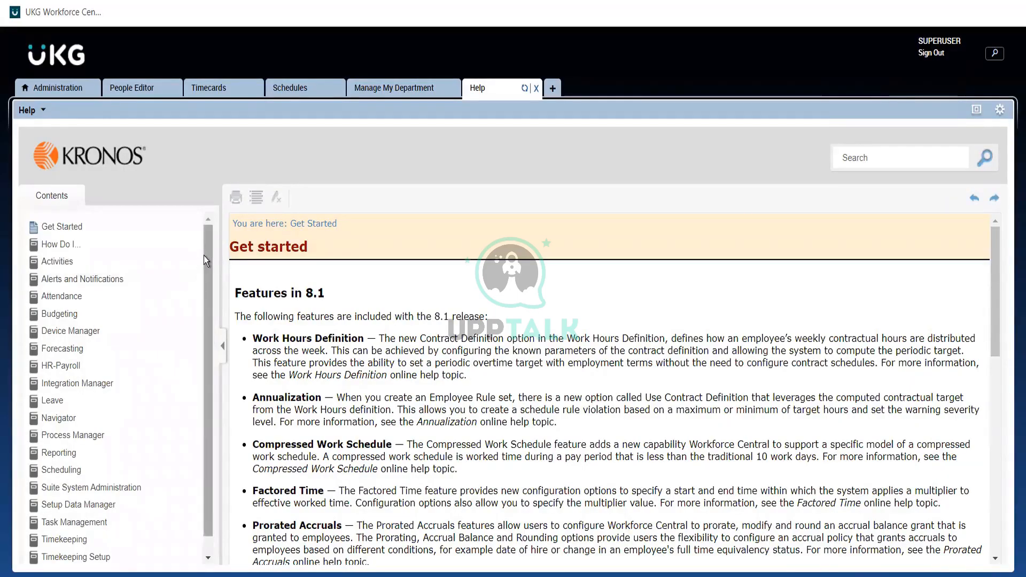
- Look through the Help contents and the topics in the "How Do I..." book
scroll(208, 332, down, 1)
scroll(214, 313, up, 1)
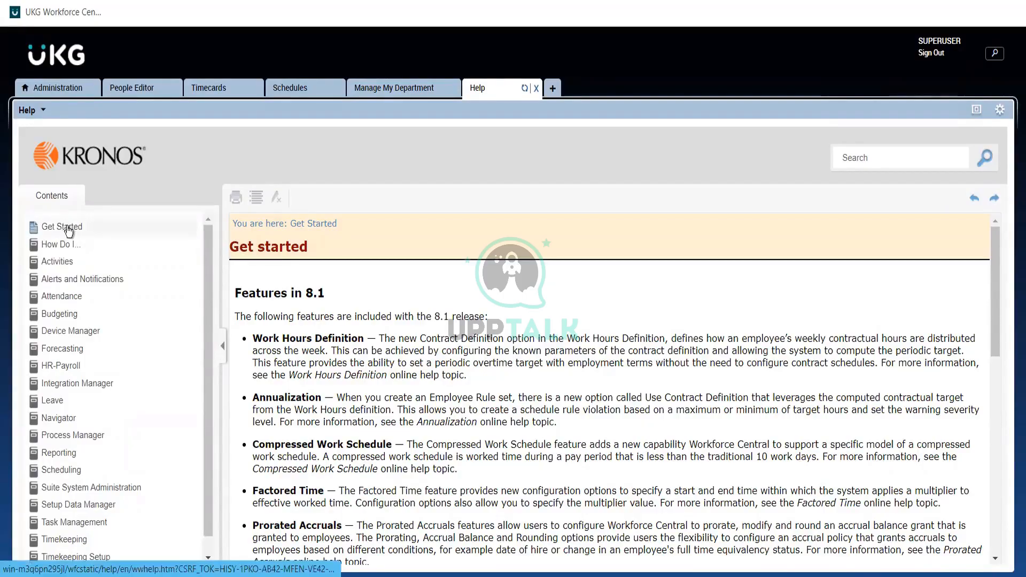
click(78, 245)
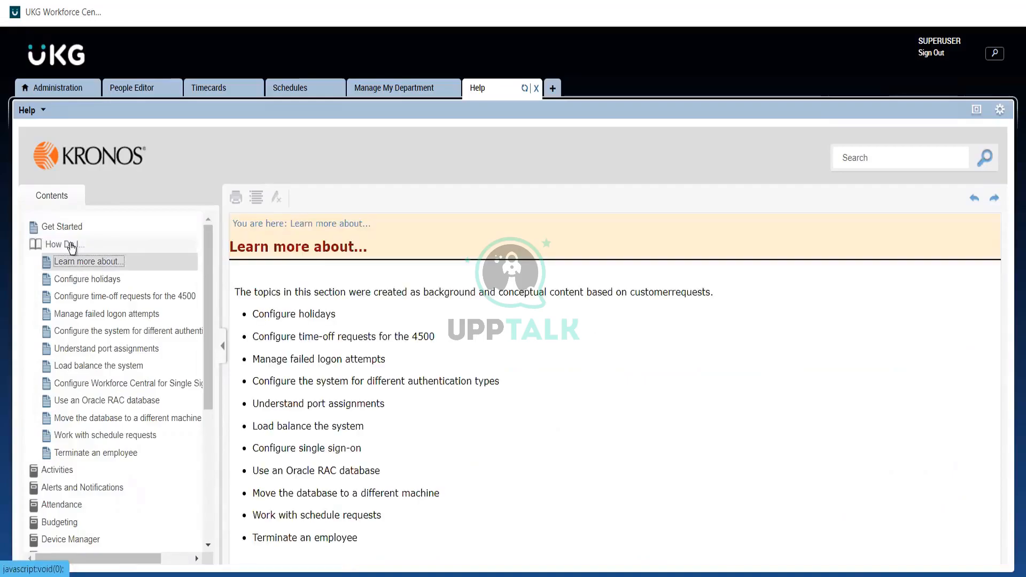
click(70, 245)
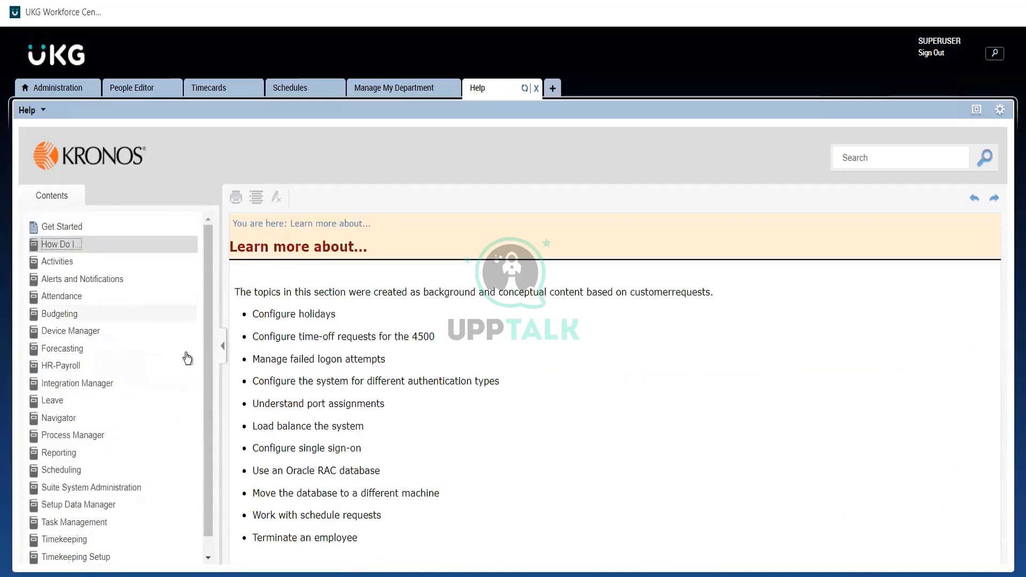
- Examine the topics in the Timekeeping book of the Help contents, from Get started through the biometrics topics
drag(204, 392, 199, 427)
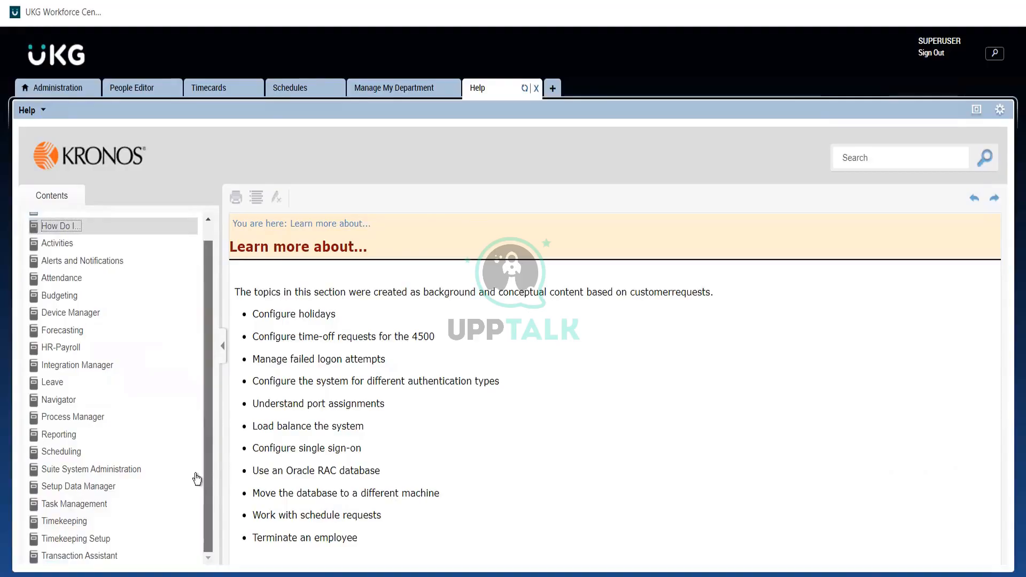
click(76, 522)
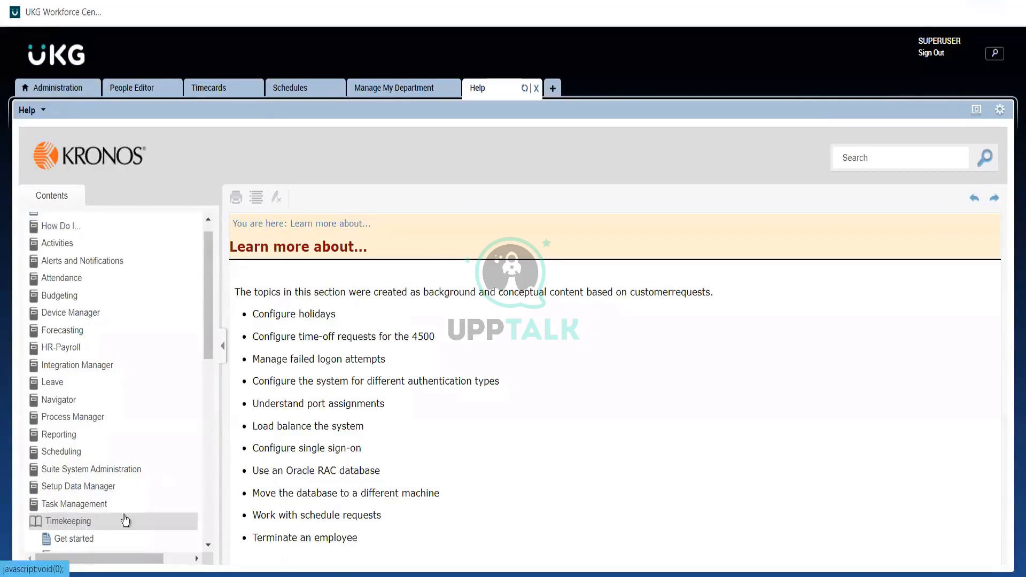
drag(211, 335, 214, 416)
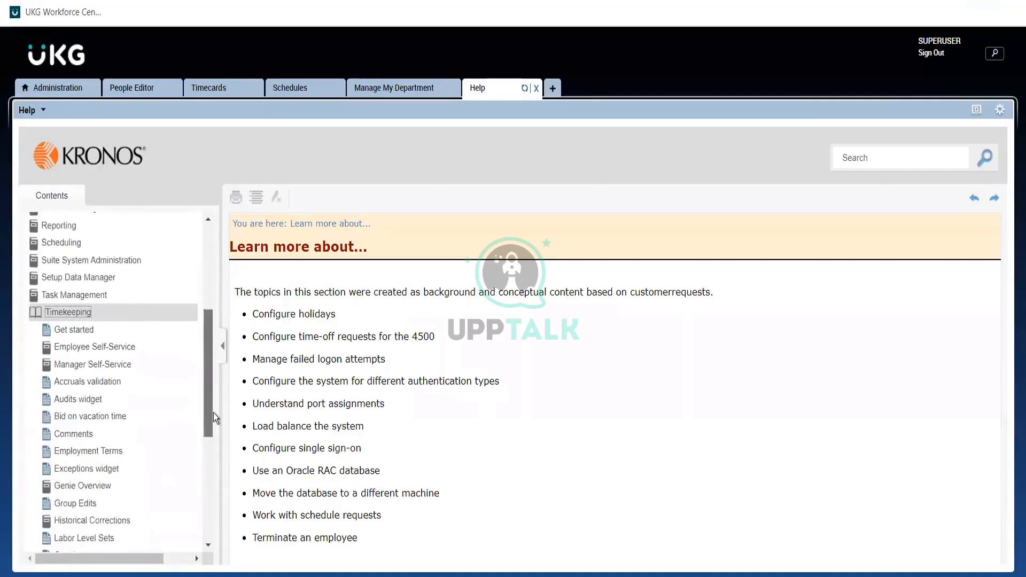
drag(213, 413, 216, 442)
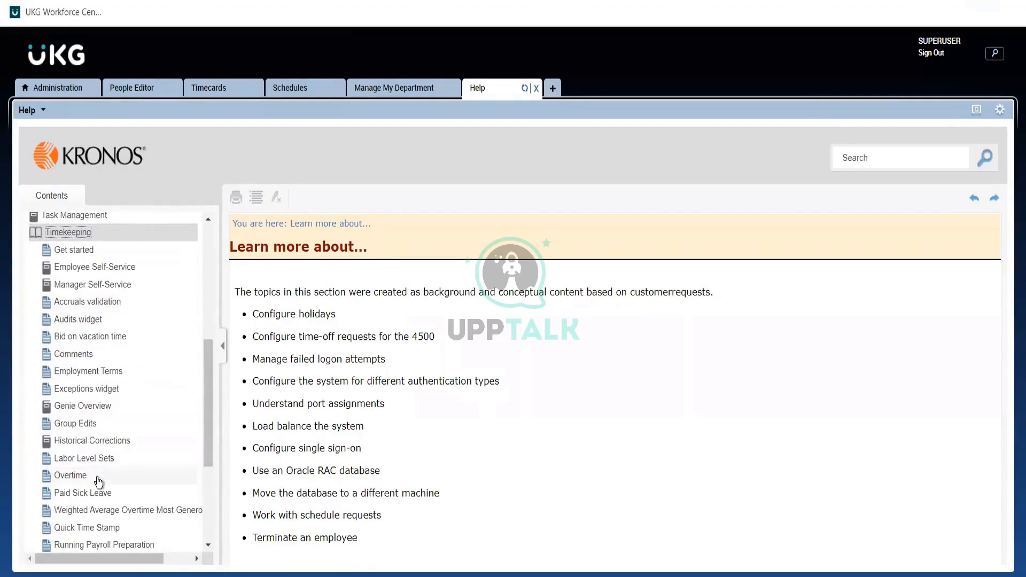
click(207, 505)
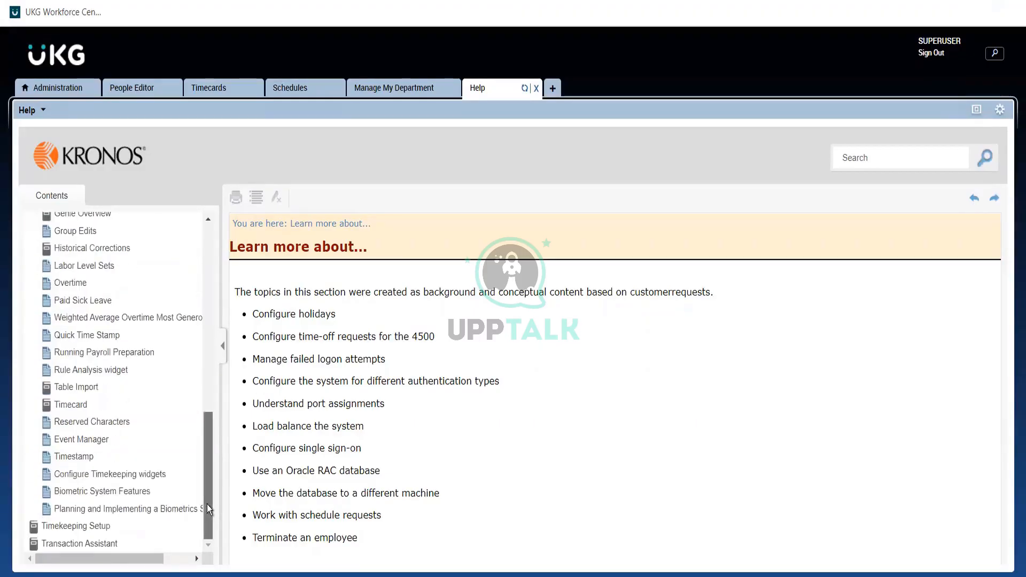
drag(207, 505, 211, 534)
drag(210, 471, 220, 388)
click(80, 234)
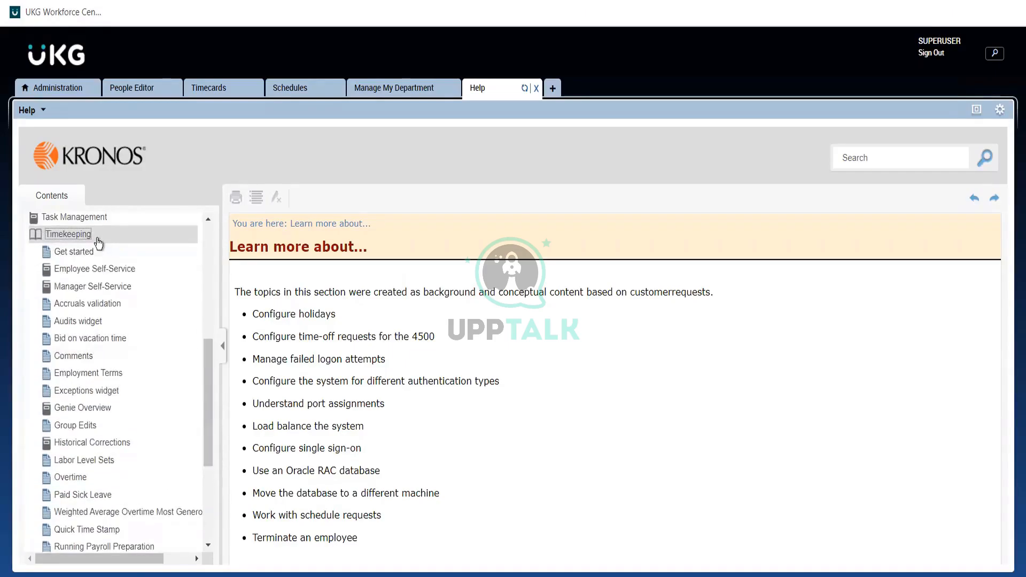
click(97, 239)
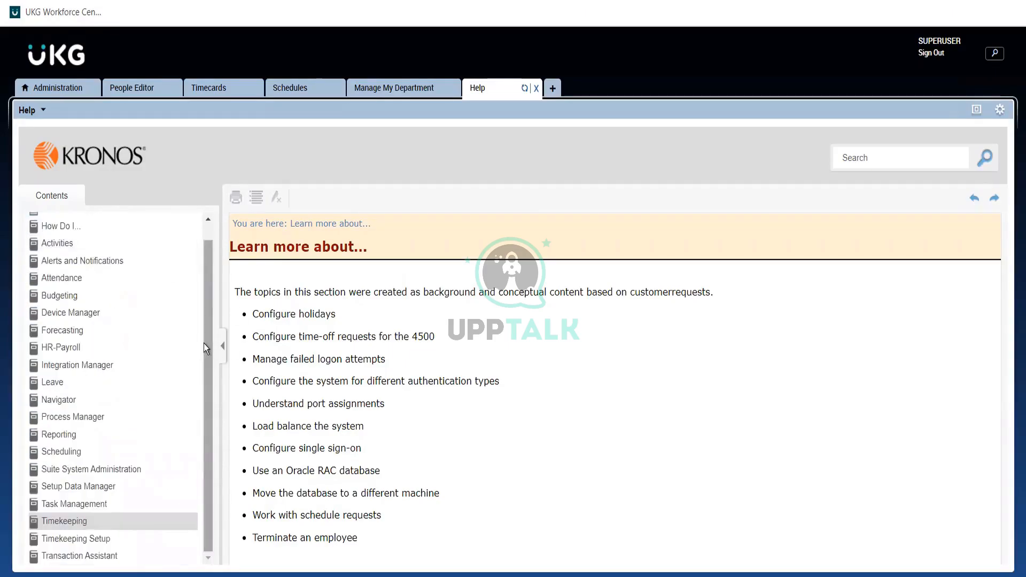
- Open the Accruals topic in the Timekeeping Setup book of the Help contents and read its Licensed accruals section
click(96, 538)
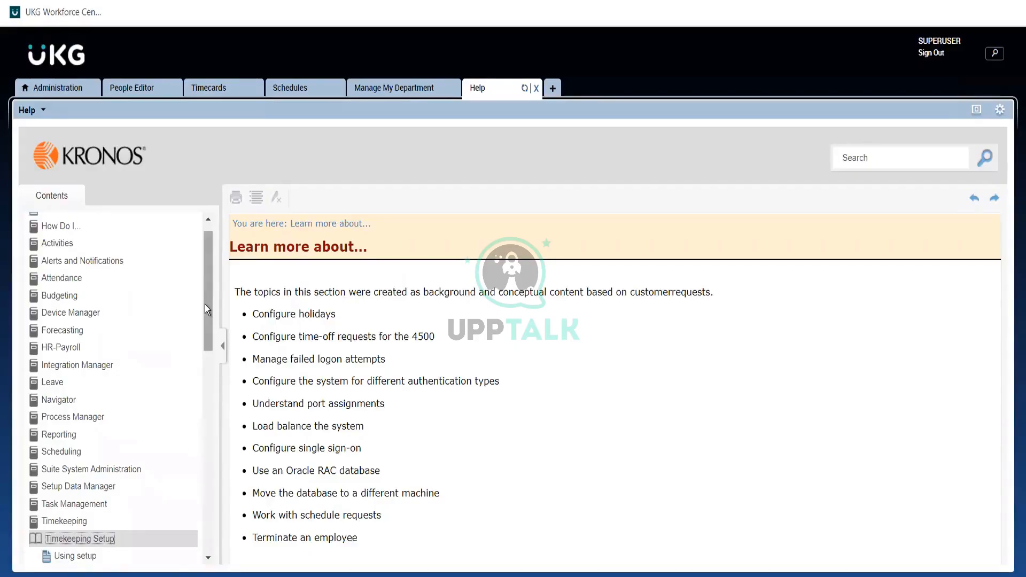
drag(204, 303, 211, 395)
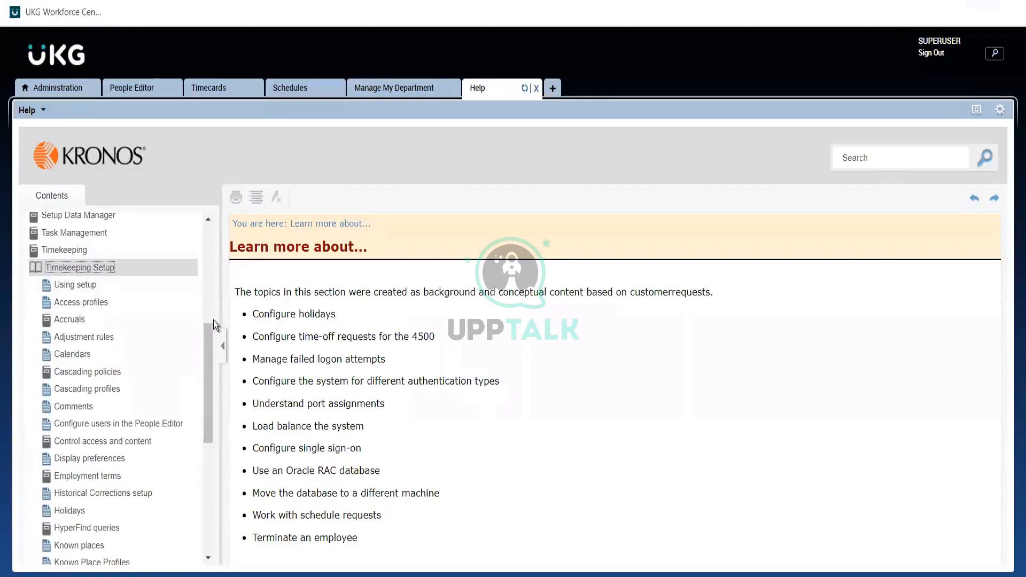
drag(209, 361, 229, 343)
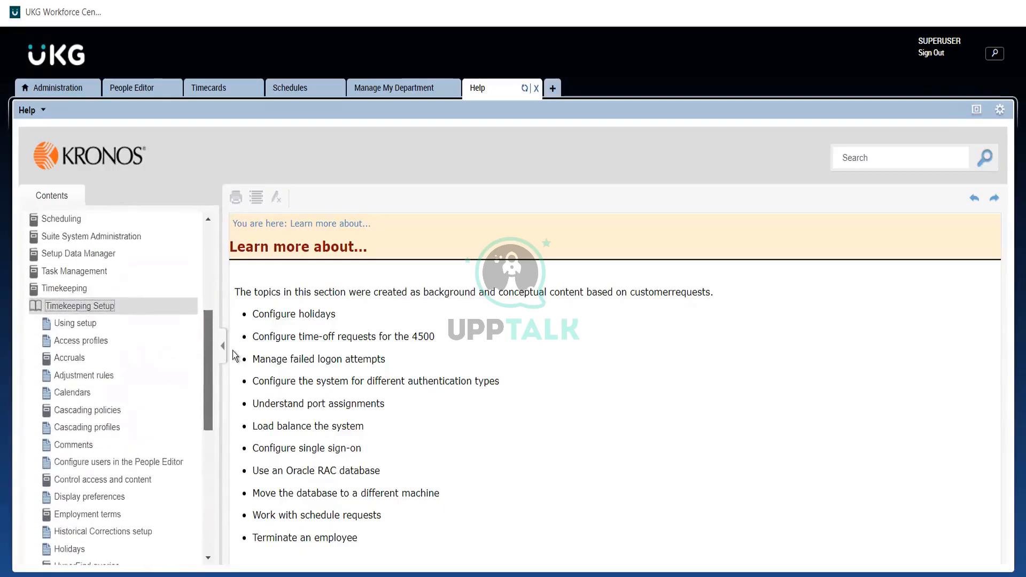
click(75, 357)
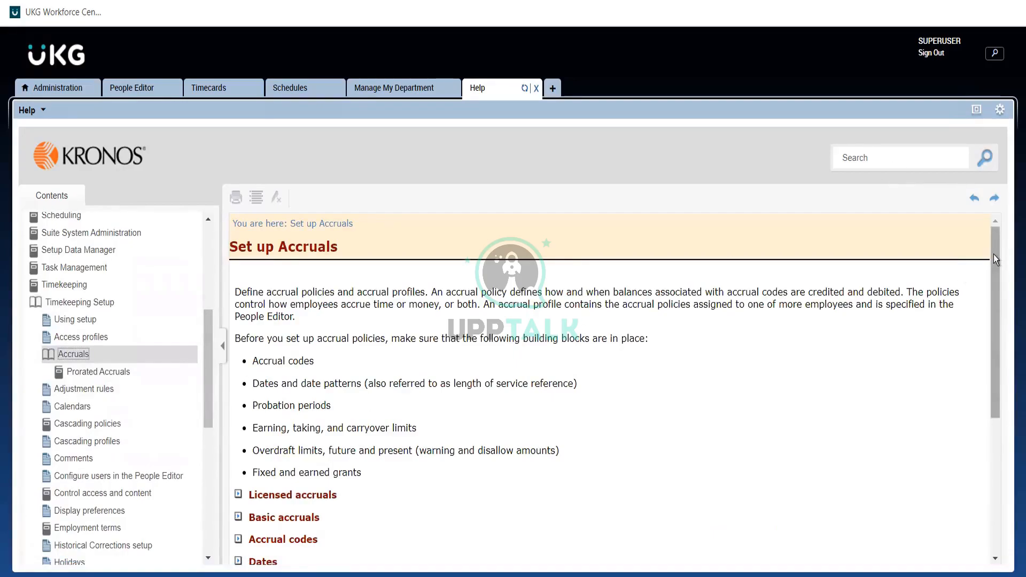
drag(993, 254, 993, 295)
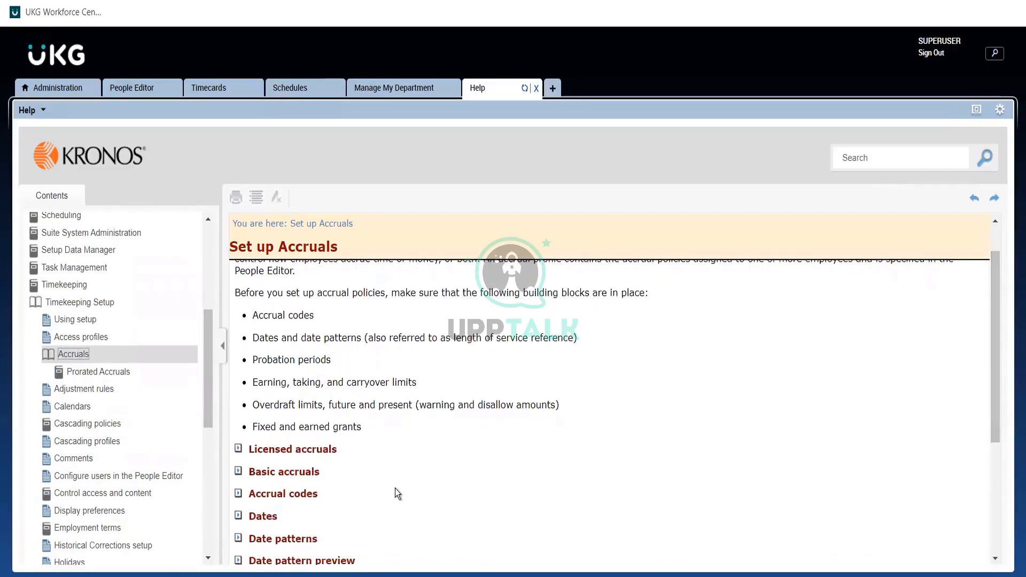
click(284, 450)
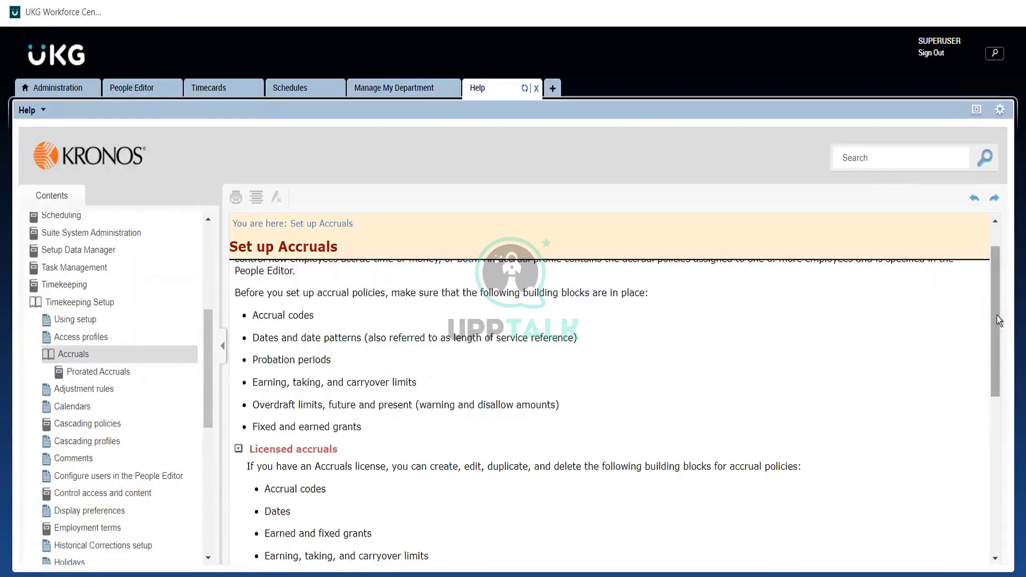
drag(997, 320, 1010, 529)
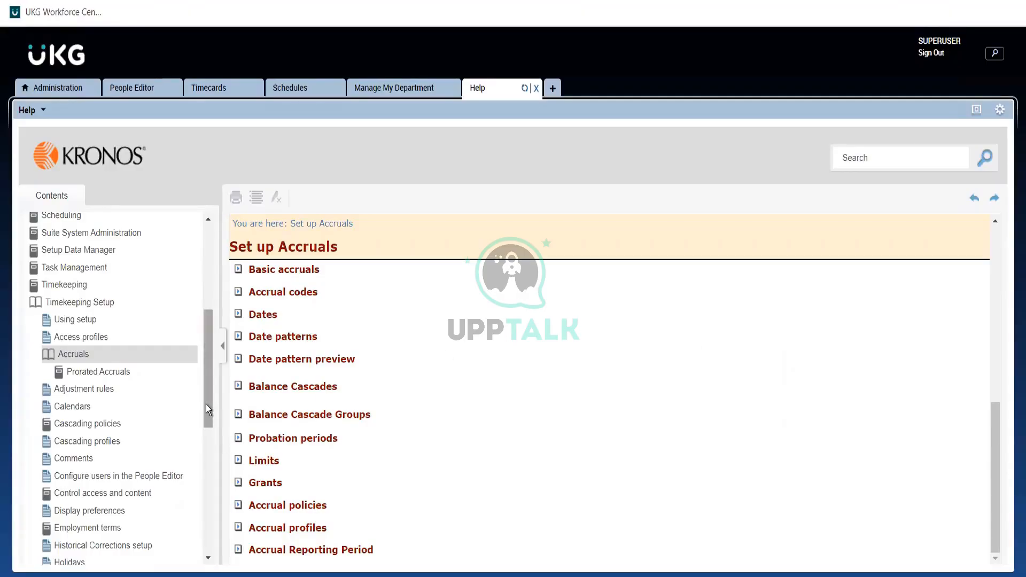
- Look through the remaining Timekeeping Setup topics and open the Pay policies book
drag(207, 404, 204, 442)
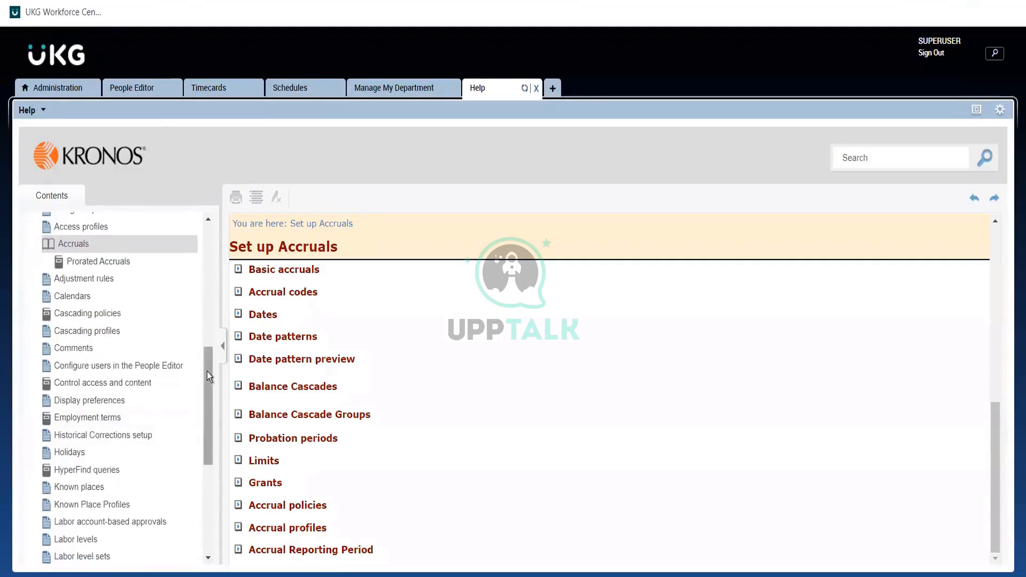
drag(206, 373, 204, 441)
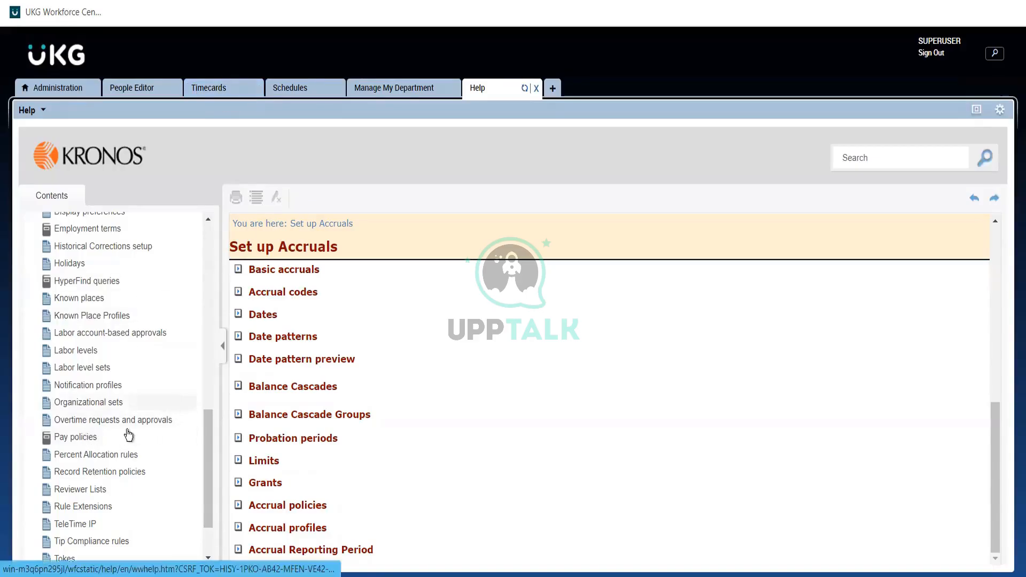
click(110, 434)
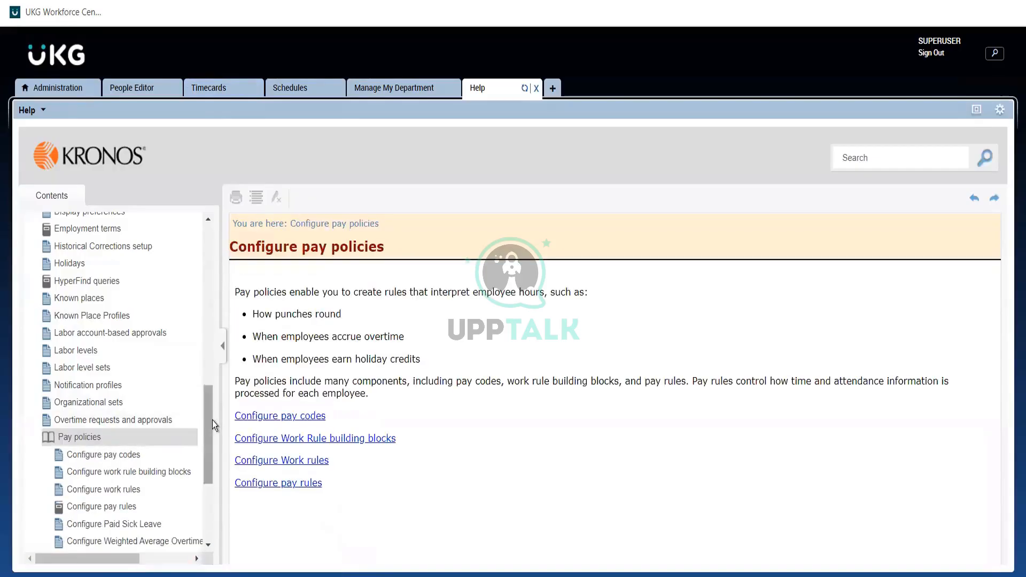
drag(213, 420, 200, 393)
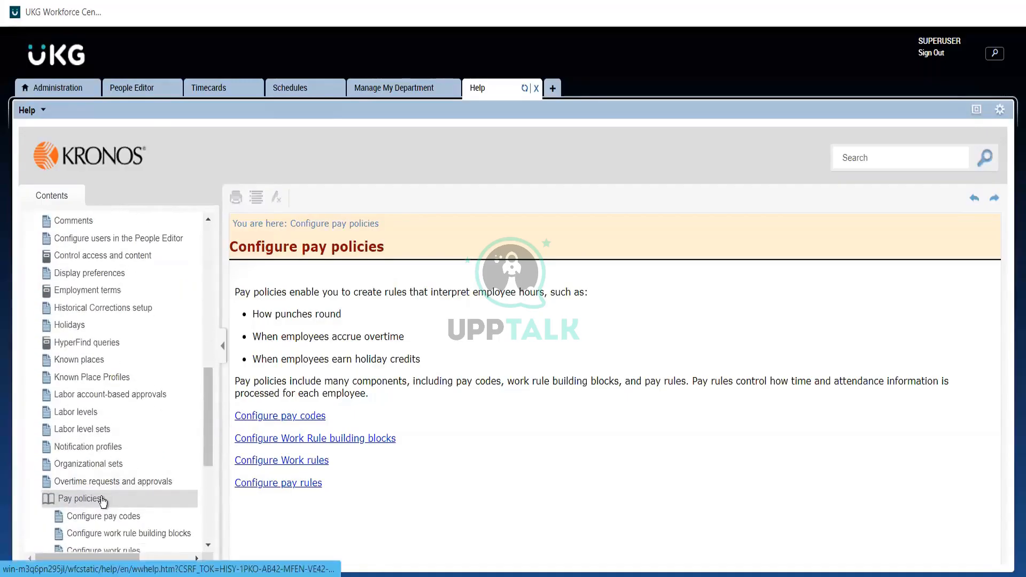
- Read the Specify Scheduled Hours types section of the Configure pay codes topic, then return to the start of the Help contents
click(129, 516)
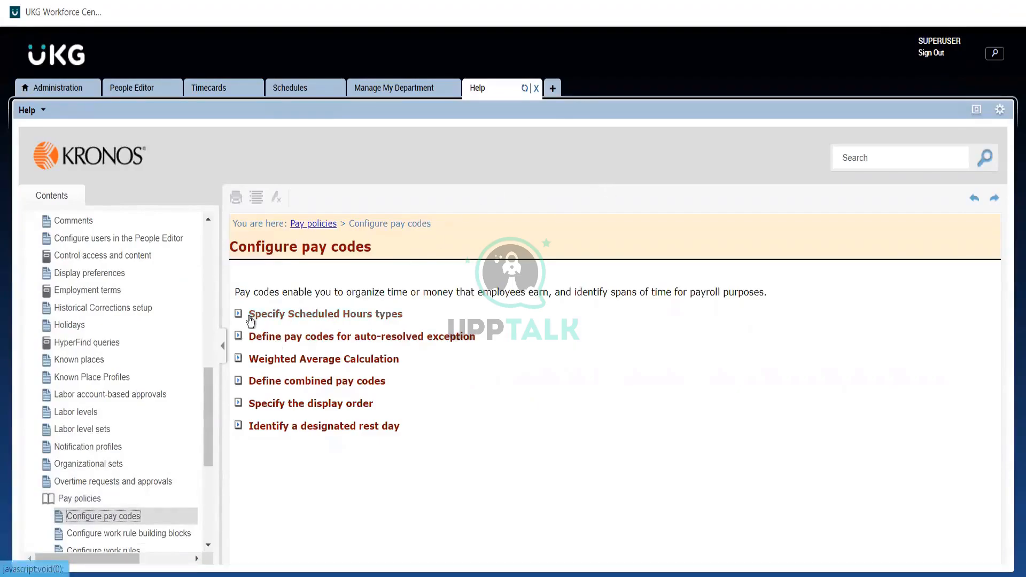
click(242, 320)
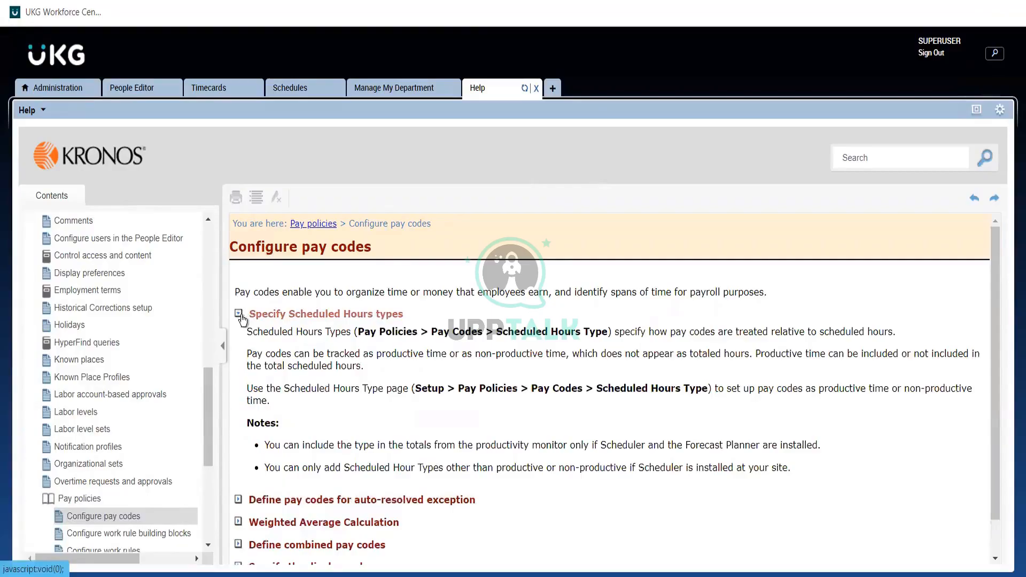
triple_click(330, 351)
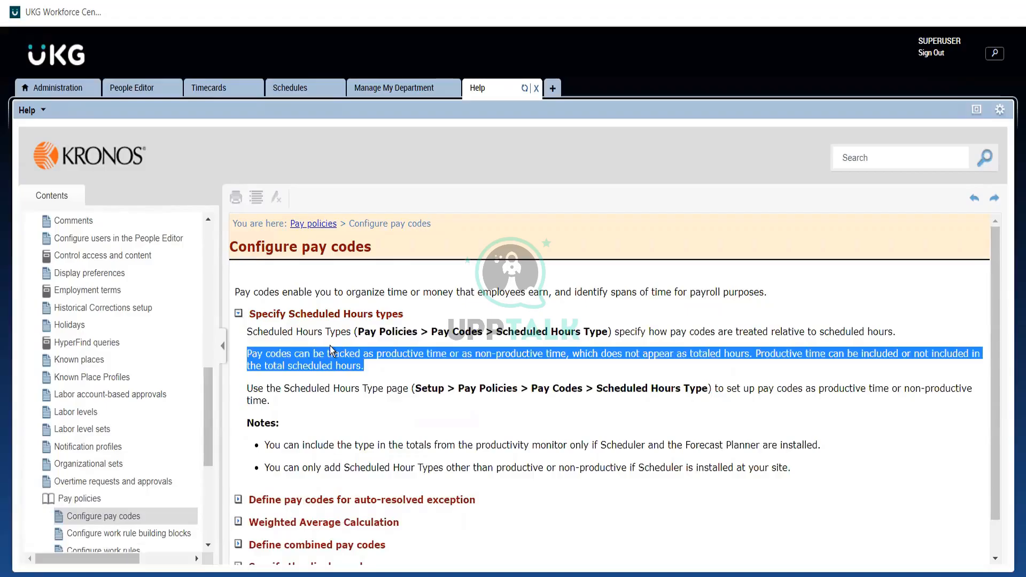
double_click(547, 344)
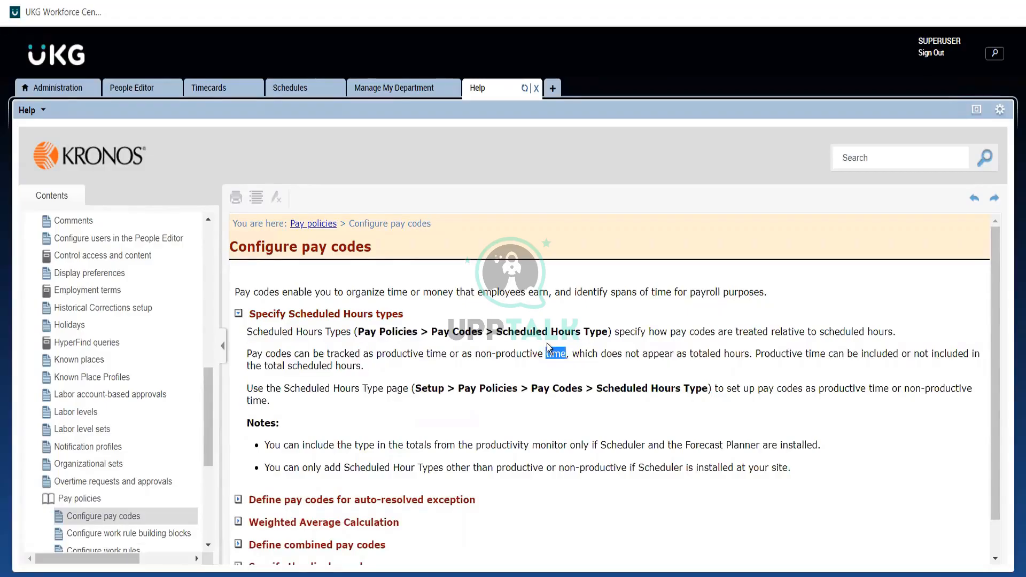
double_click(692, 330)
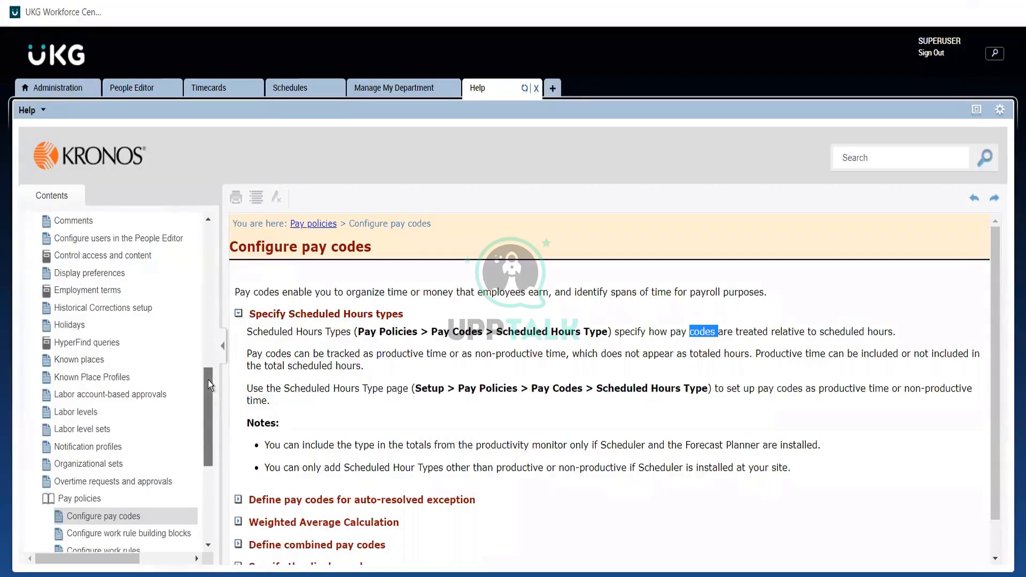
drag(207, 380, 190, 263)
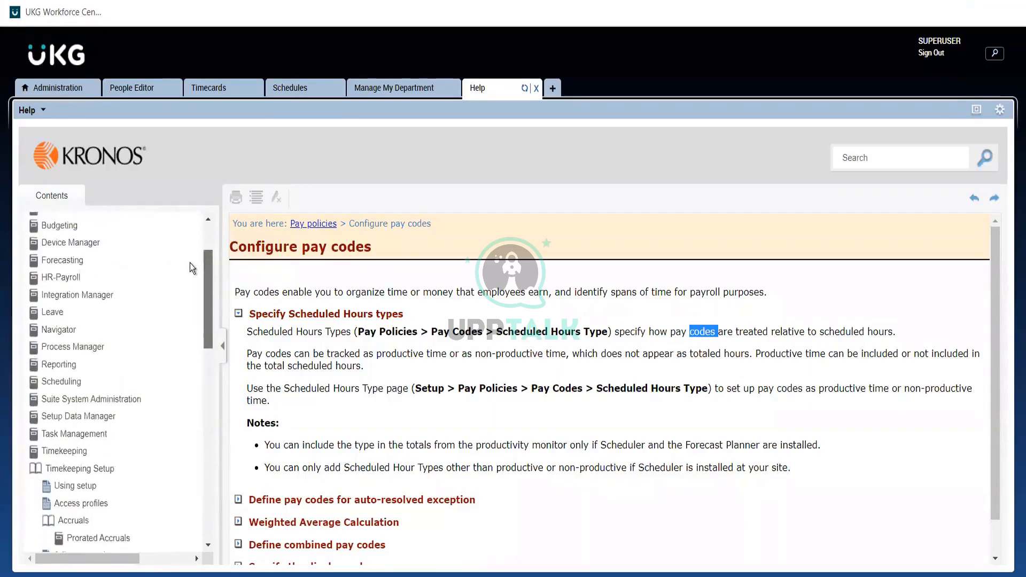
scroll(191, 263, down, 5)
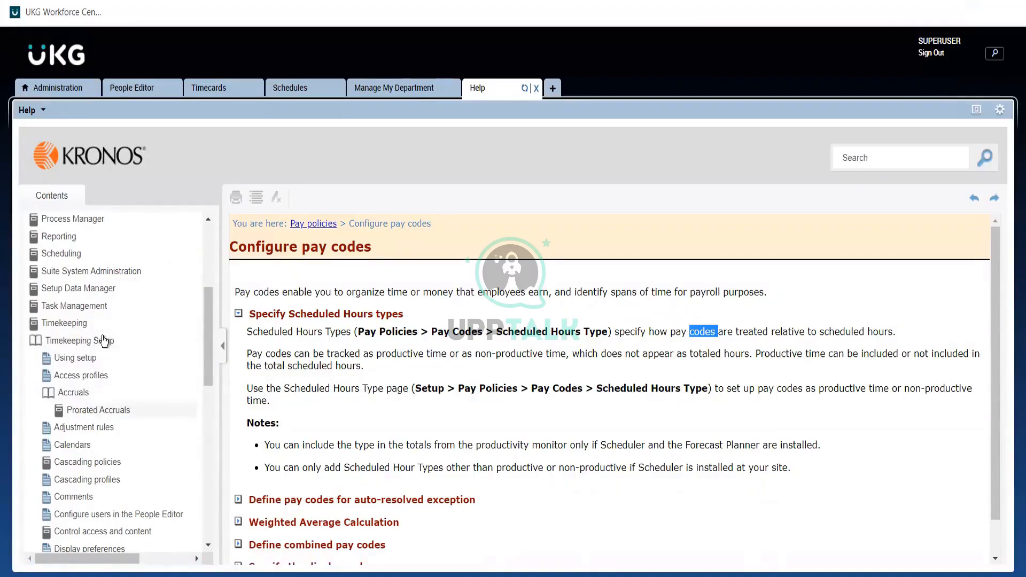
click(208, 245)
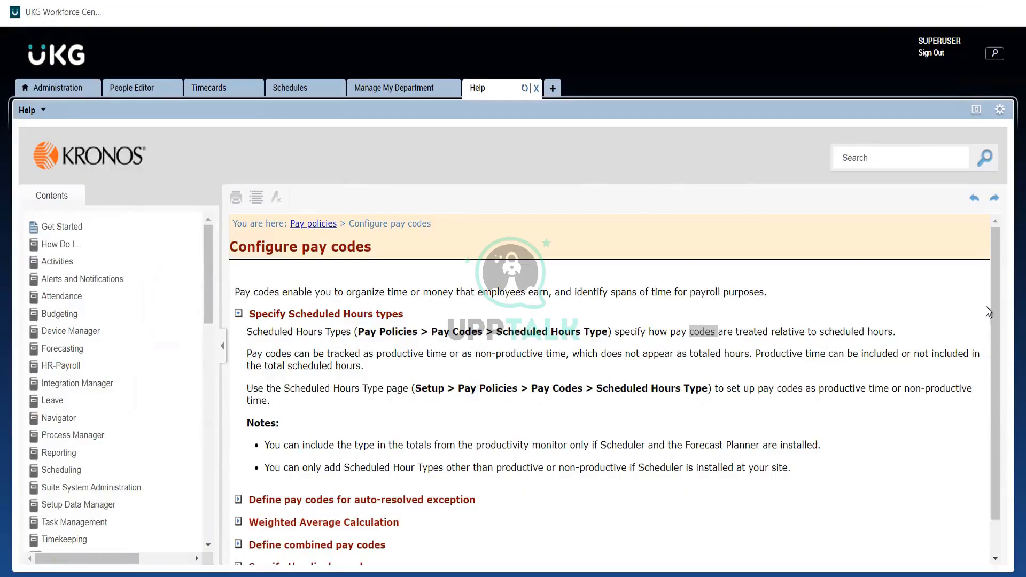
- Revisit the Schedules, Manage My Department and Help workspaces, ending on the Administration workspace
click(211, 89)
click(305, 91)
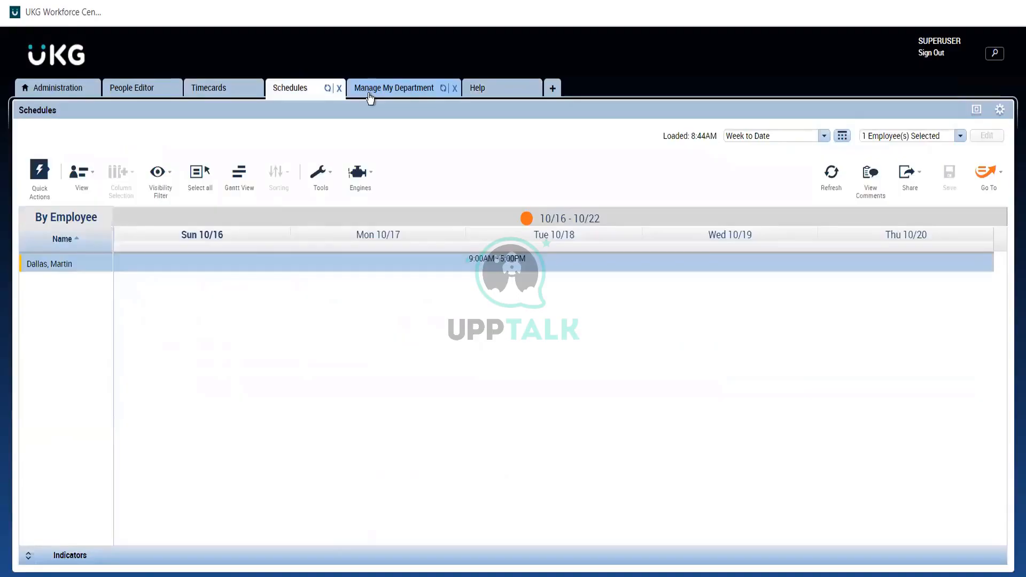
click(372, 95)
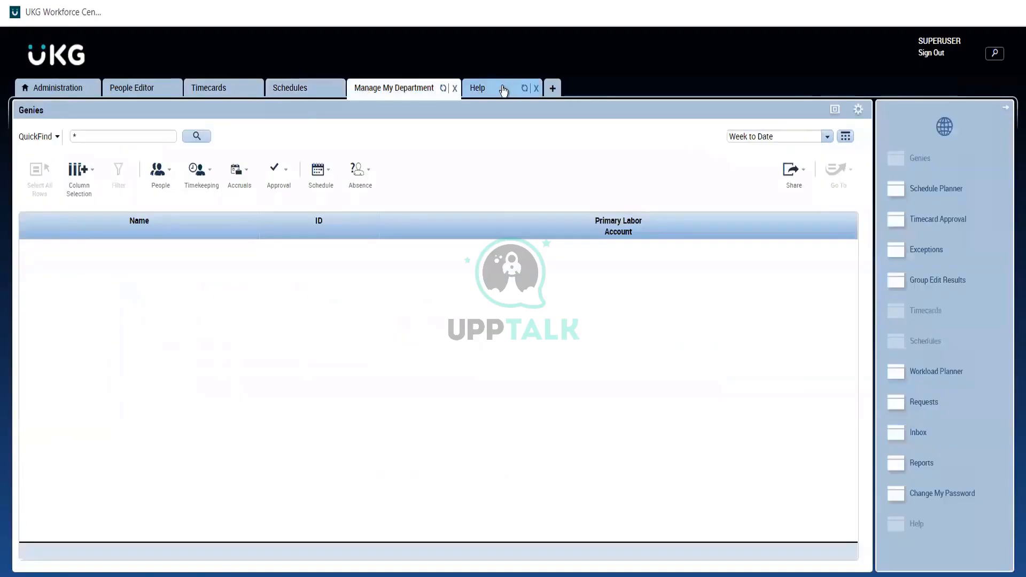
click(503, 91)
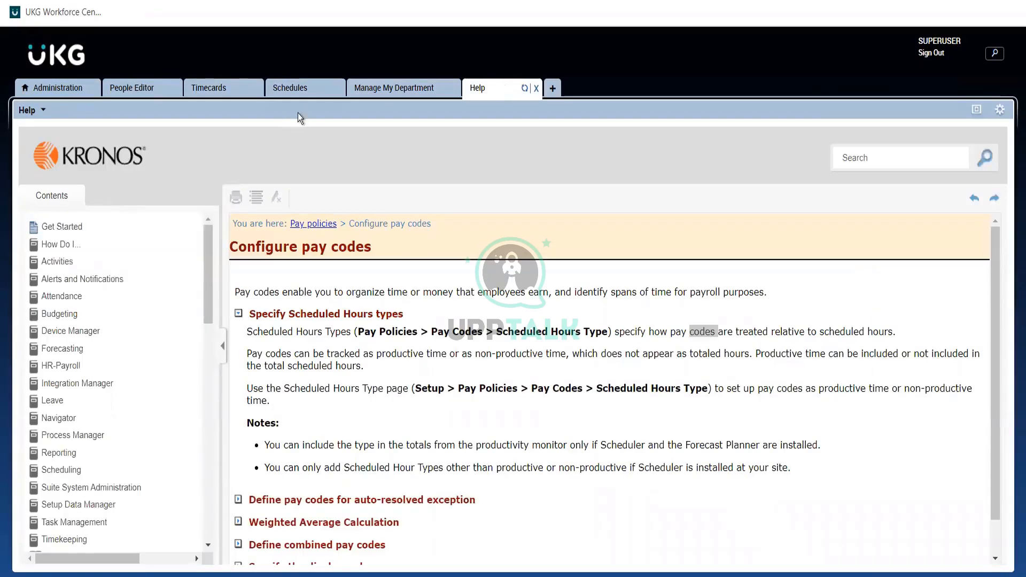
click(376, 90)
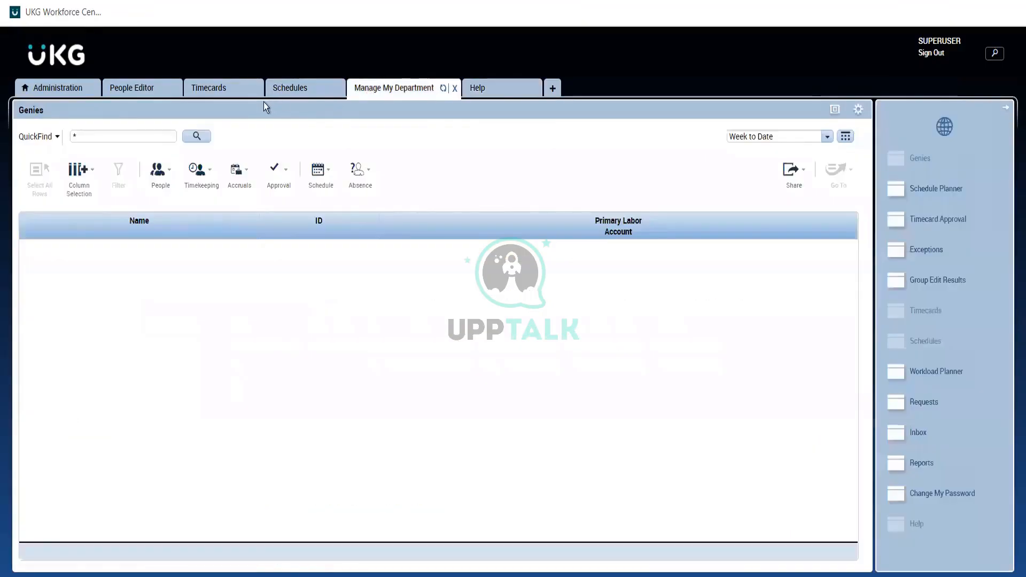
click(297, 92)
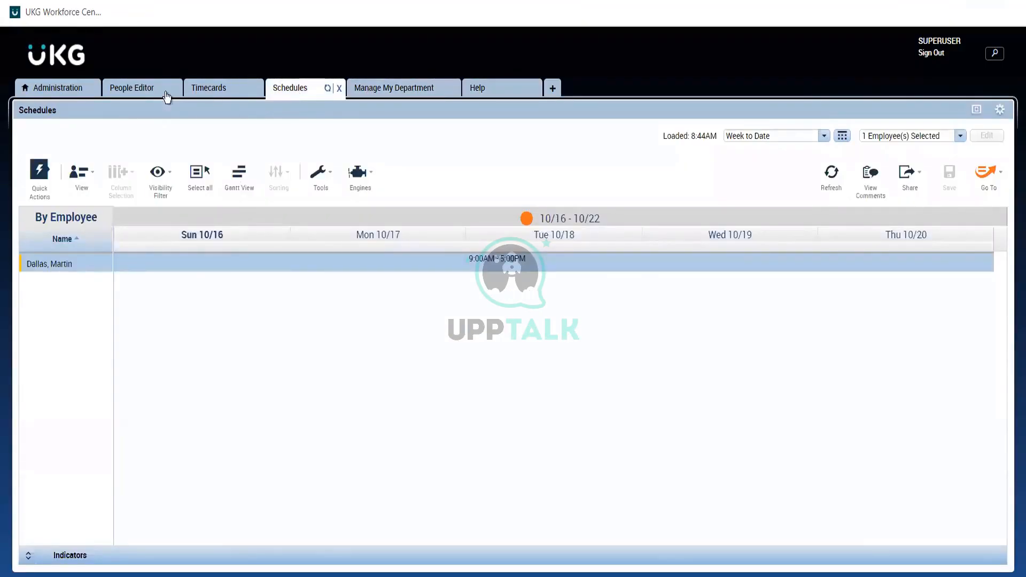
click(53, 92)
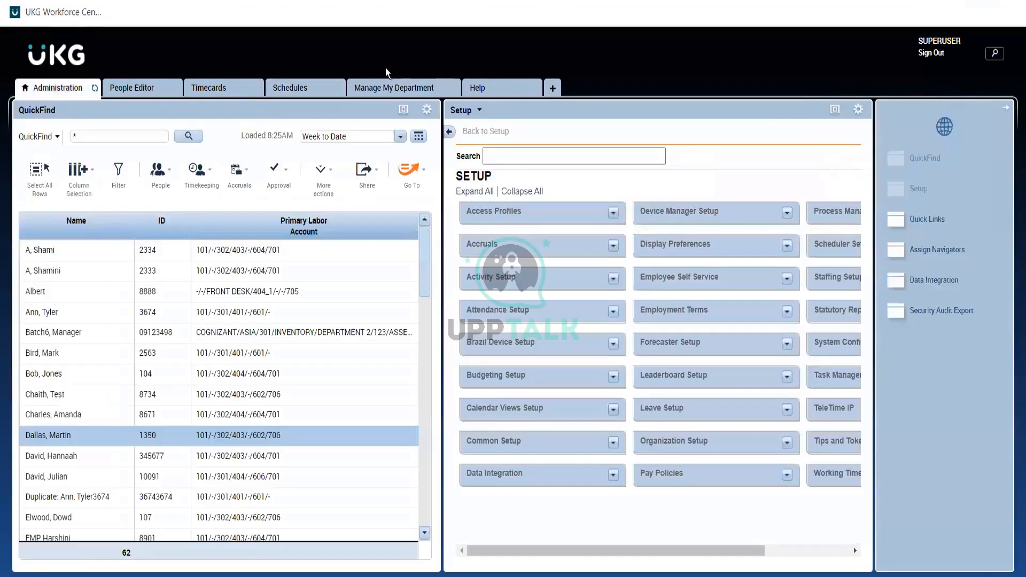
click(392, 89)
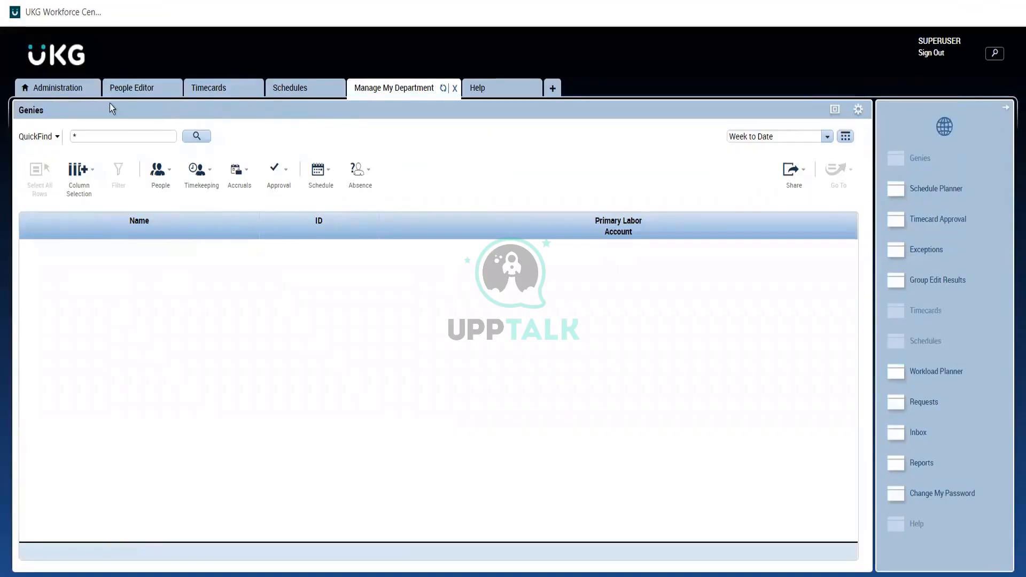
click(52, 89)
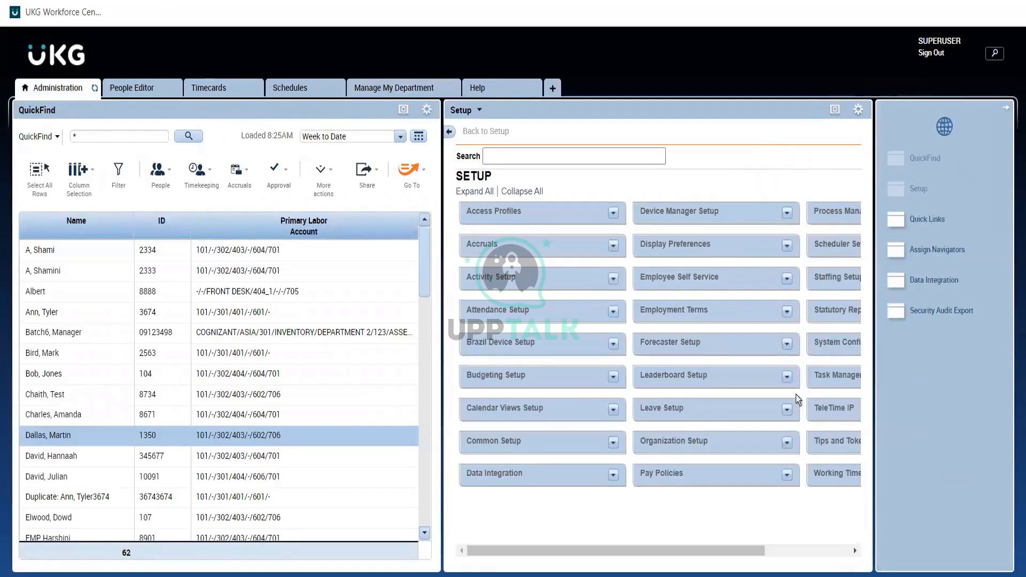
- Expand the Pay Policies category in a maximized Setup view, examine its pay rule, work rule and pay code items, and collapse it
click(786, 475)
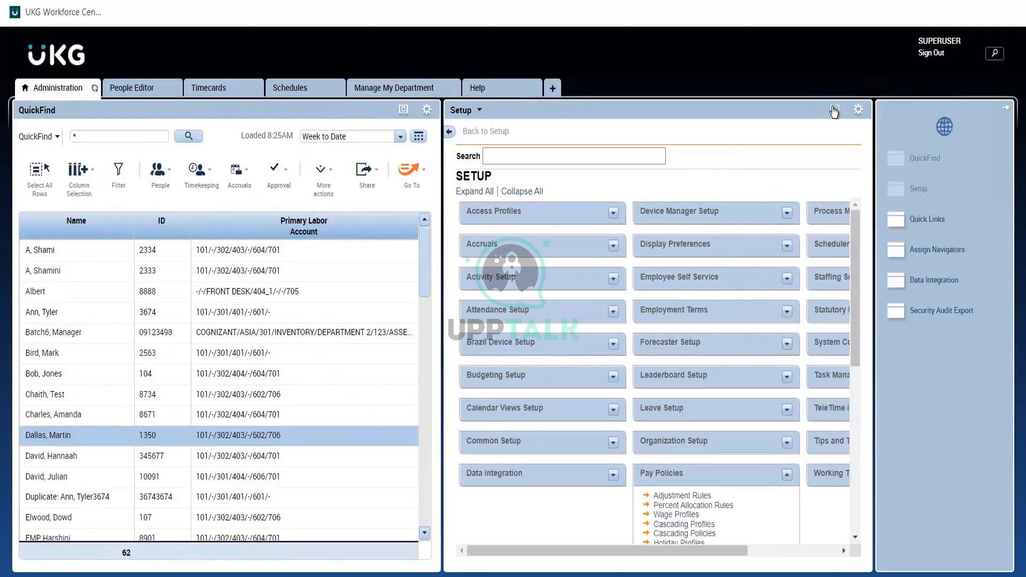
click(835, 110)
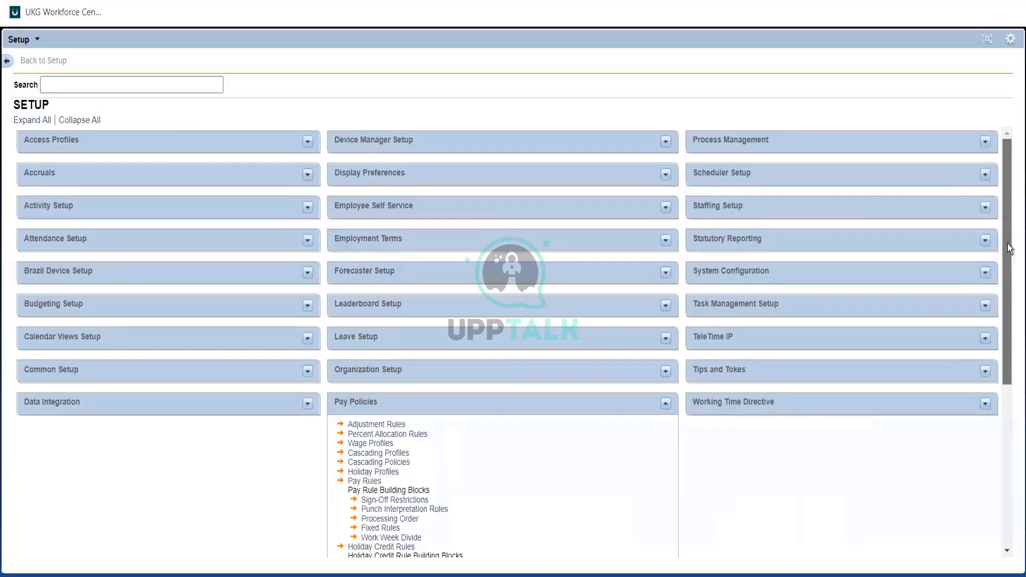
drag(1008, 243, 1012, 463)
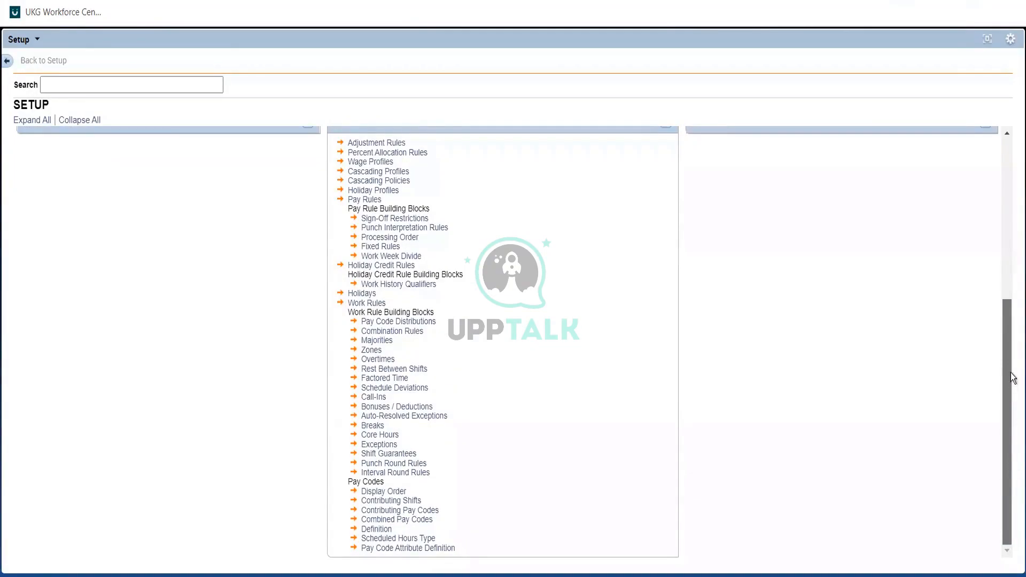
scroll(1013, 371, up, 1)
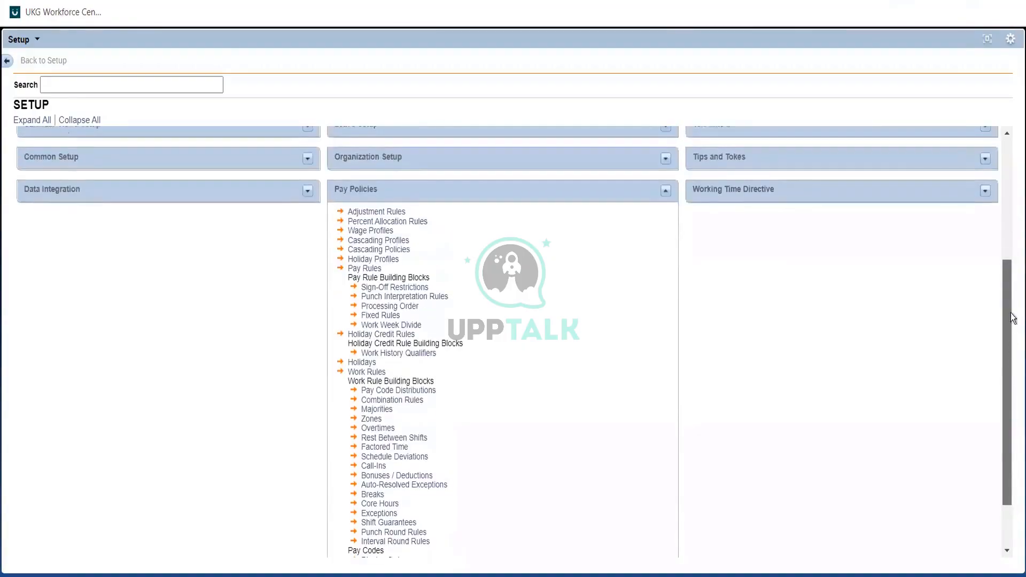
scroll(1012, 318, up, 3)
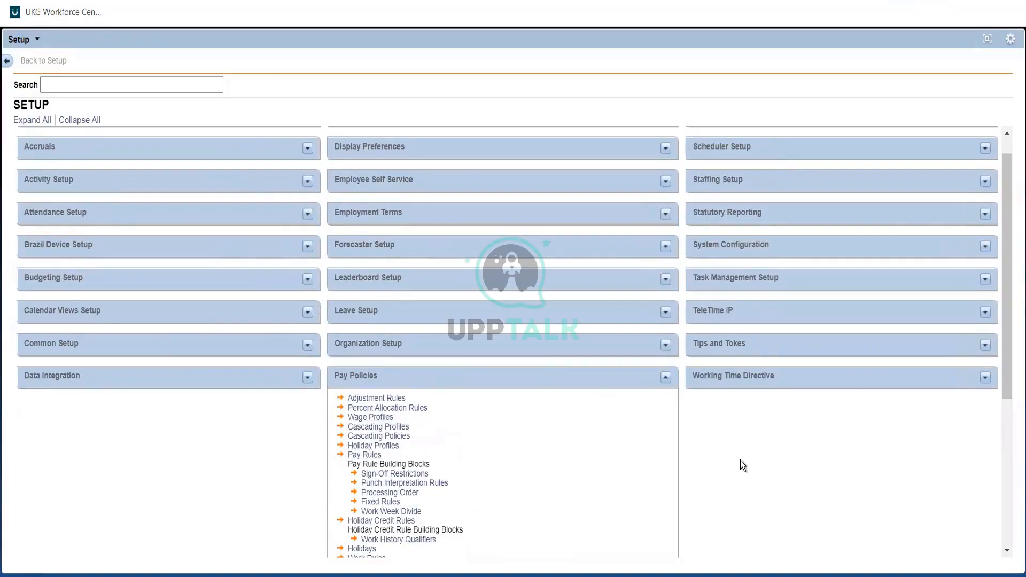
click(665, 378)
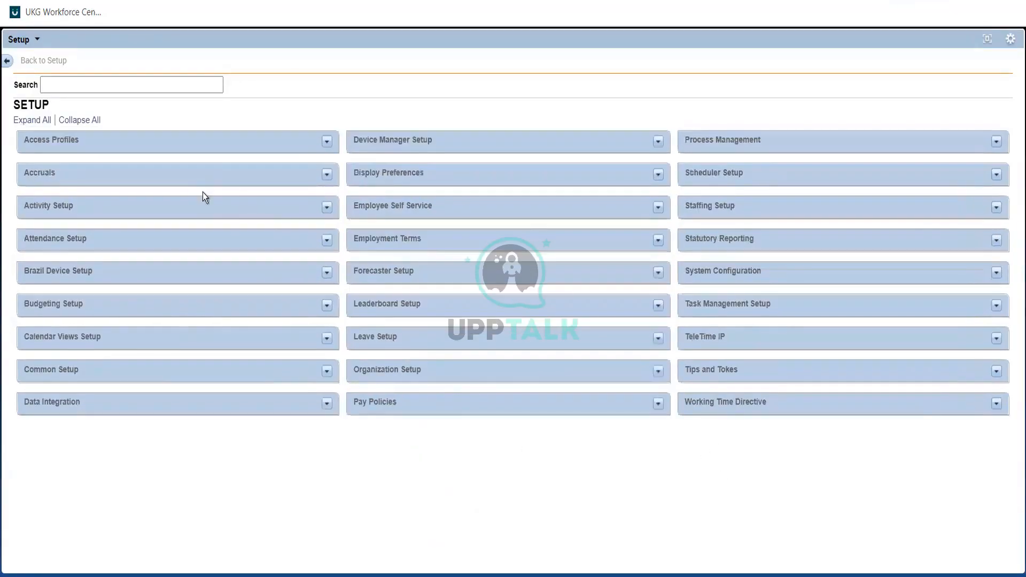
- Expand the Accruals category in Setup, examine its configuration items and collapse it
click(325, 174)
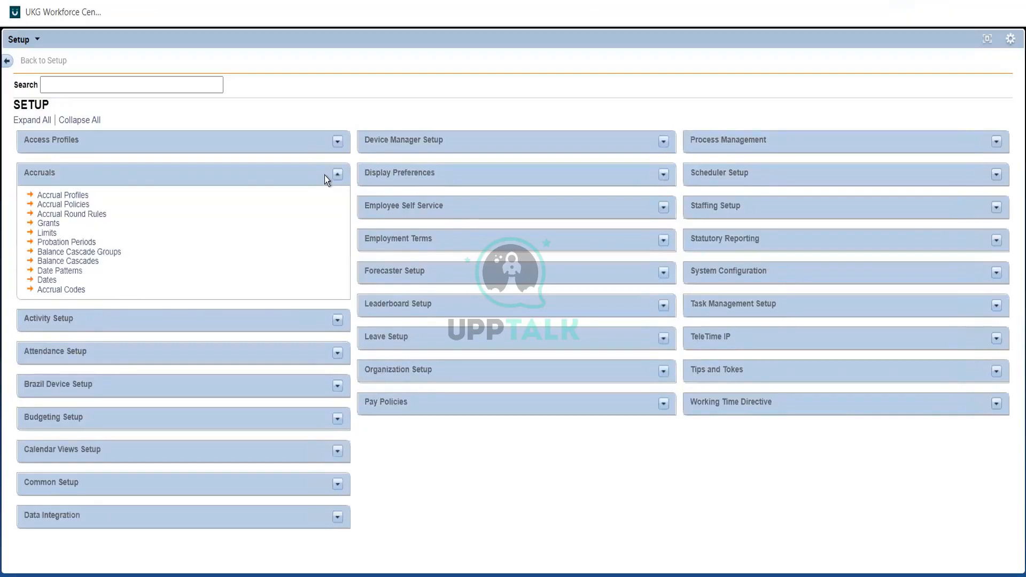
click(338, 176)
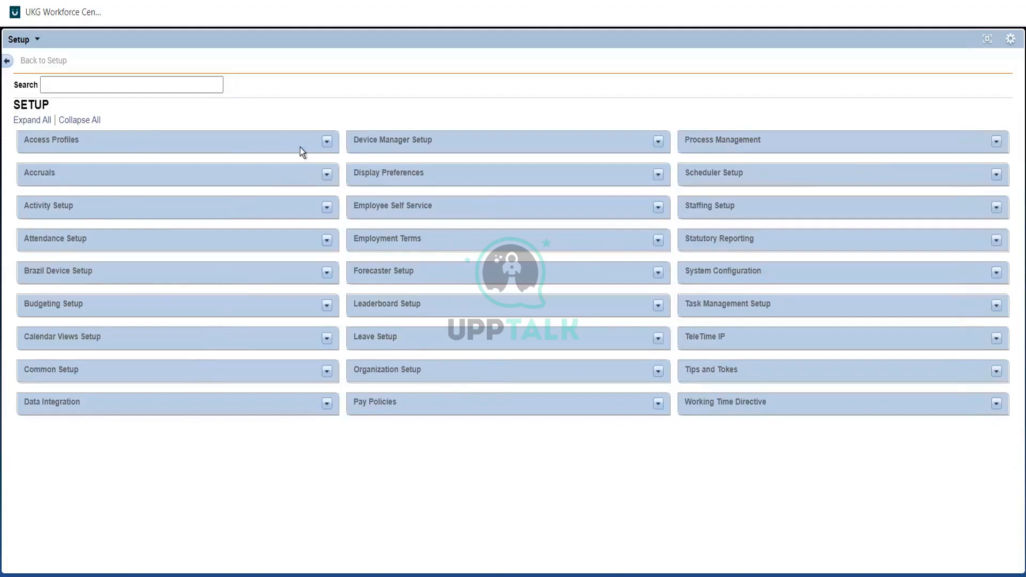
triple_click(415, 404)
click(422, 401)
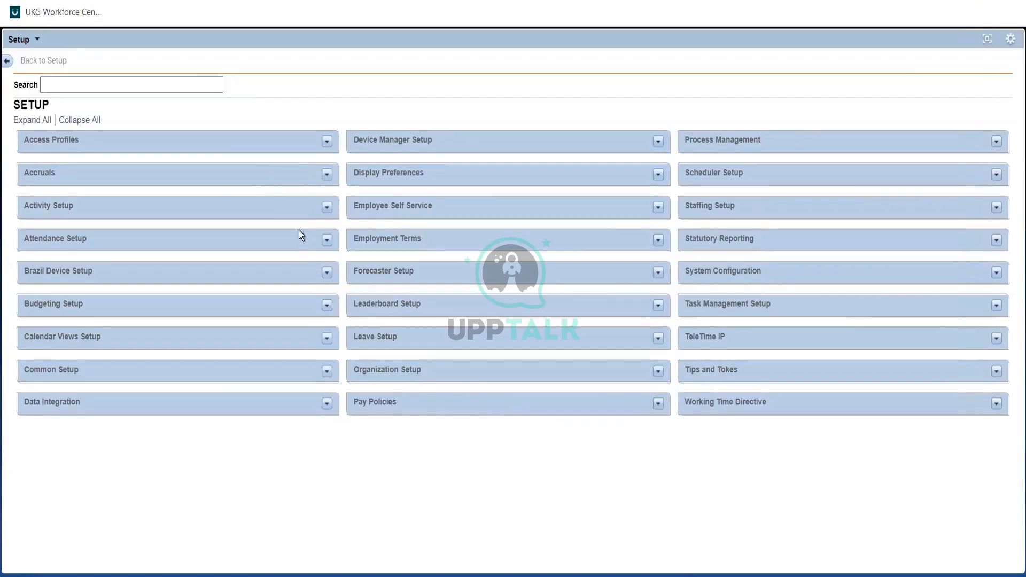